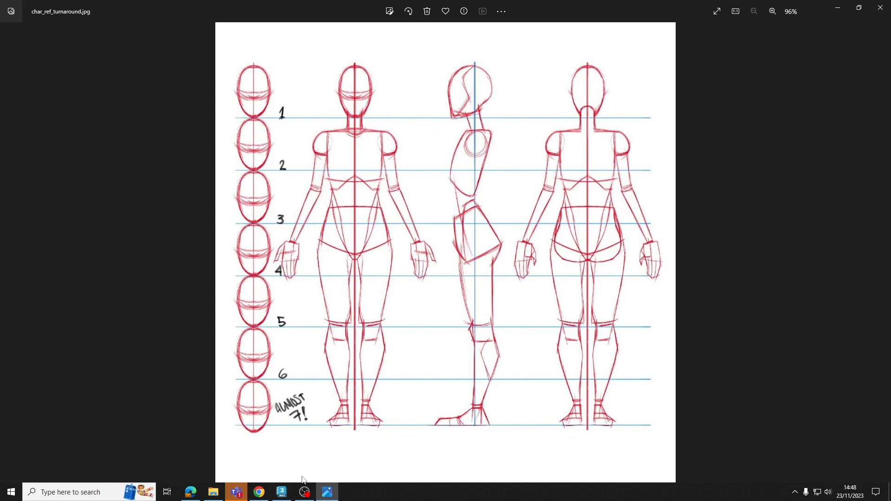
Review the char_ref_turnaround.jpg character reference in the image viewer and return to 3ds Max
click(282, 492)
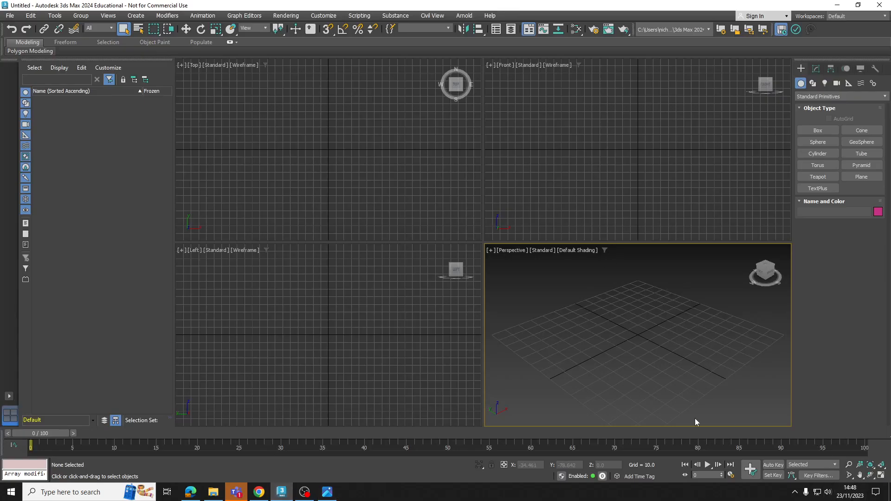
click(327, 493)
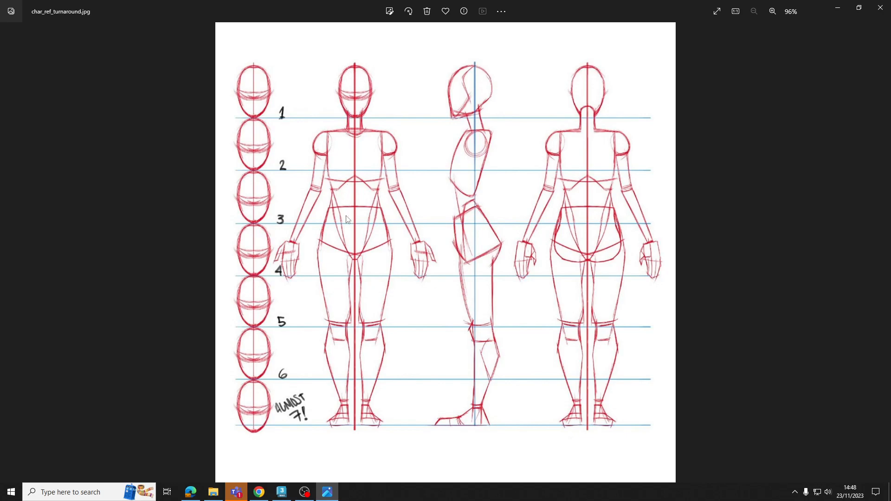
click(329, 493)
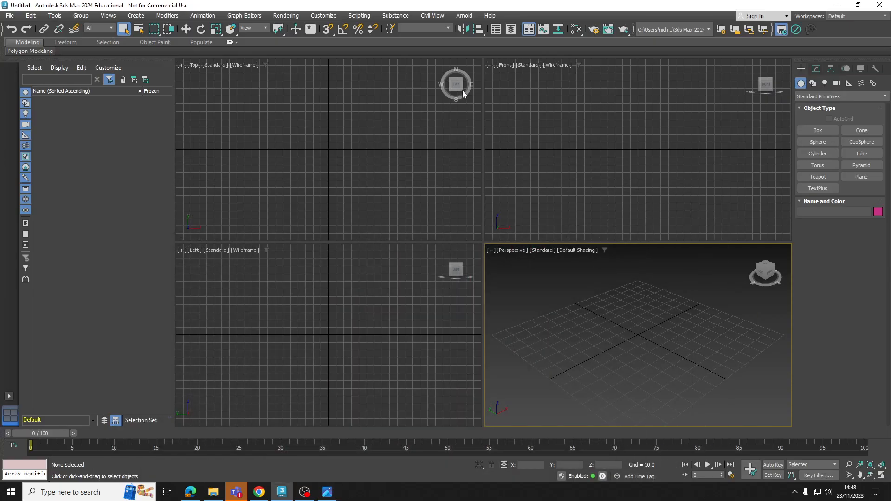
Maximize the Perspective viewport and draw a plane about 106 by 120 units across the ground grid
click(880, 476)
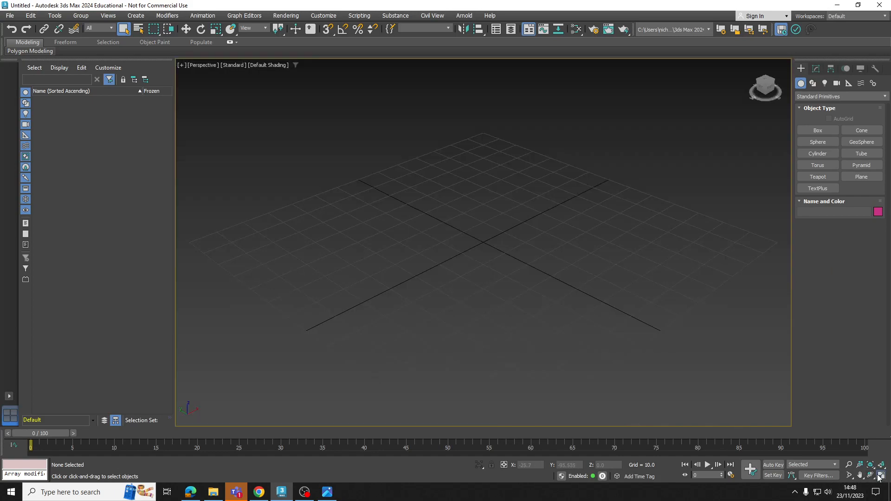
click(862, 177)
drag(515, 150, 492, 403)
middle_drag(541, 349, 528, 320)
key(w)
scroll(533, 236, down, 4)
middle_drag(532, 236, 530, 235)
middle_drag(399, 285, 394, 284)
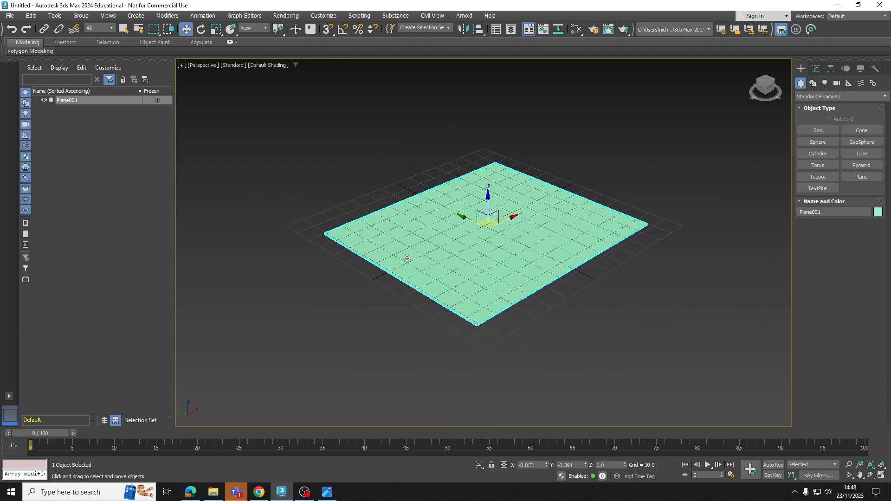
Open the Slate Material Editor and enlarge its window
key(m)
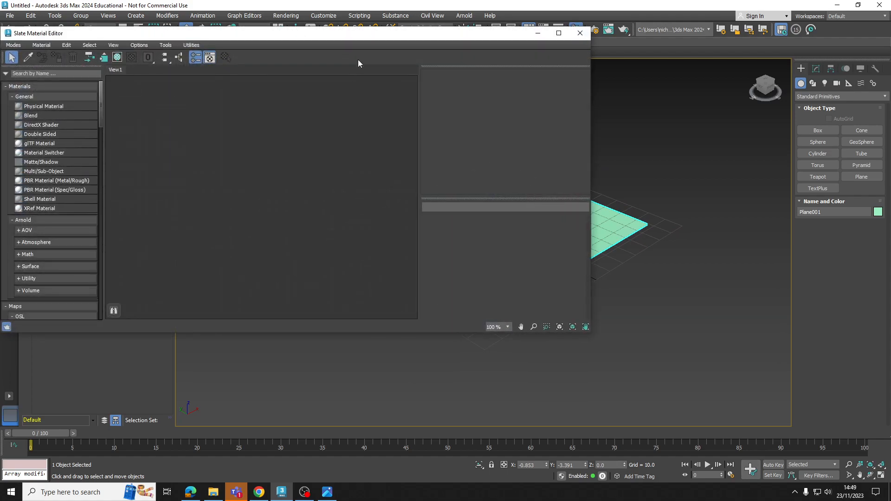
drag(352, 39, 426, 47)
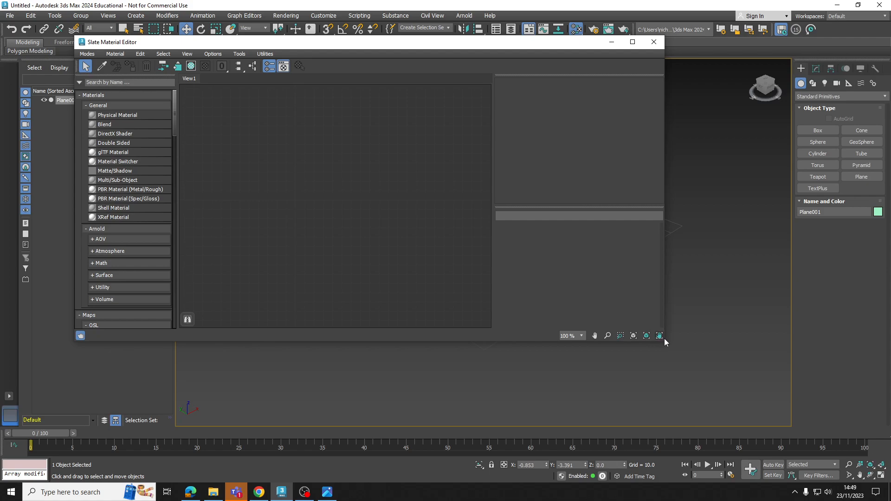
drag(665, 342, 695, 404)
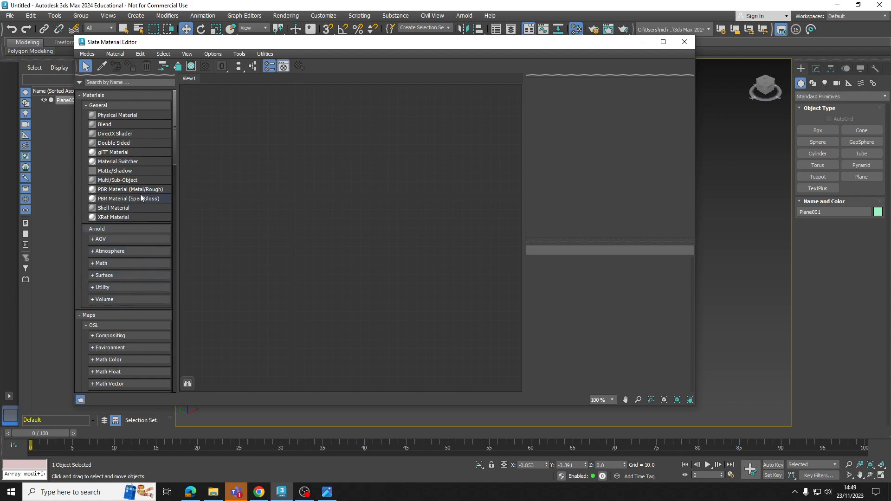
Change the production renderer to Scanline Renderer in Render Setup and close the dialog
click(287, 16)
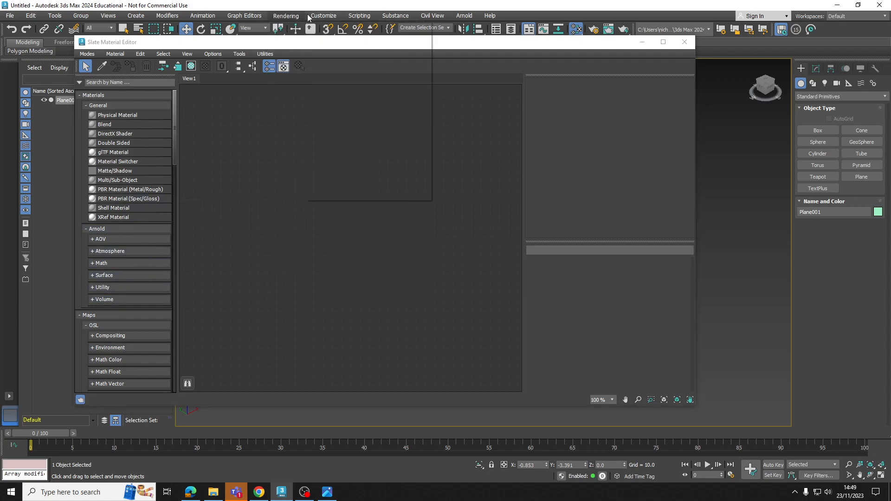
click(300, 62)
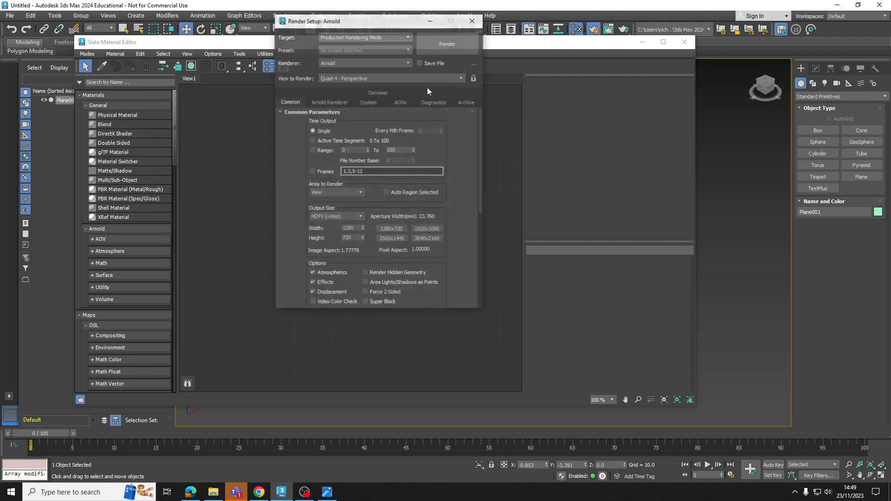
click(340, 63)
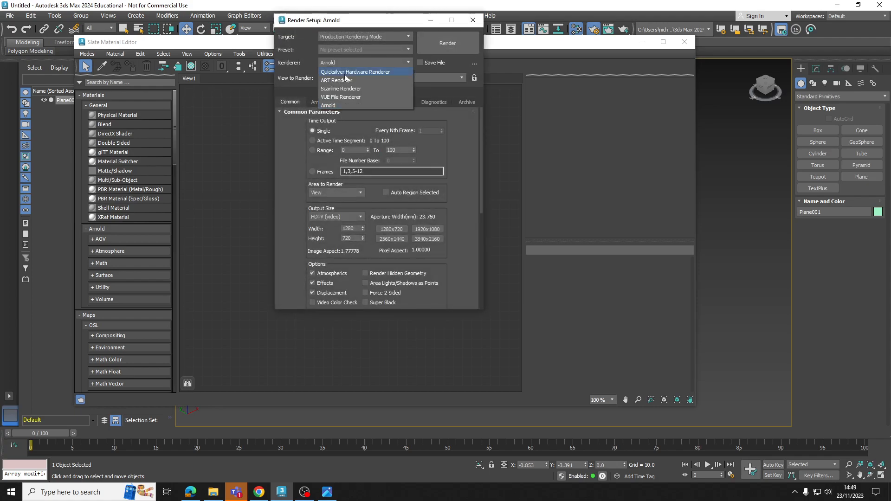
click(340, 88)
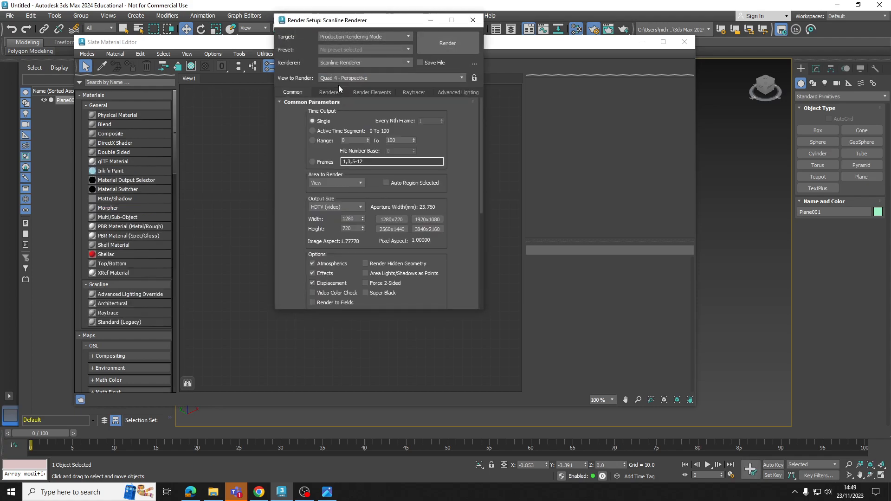
click(473, 20)
Add a Standard (Legacy) material node to the material graph and display its parameters
click(129, 323)
drag(120, 325, 397, 206)
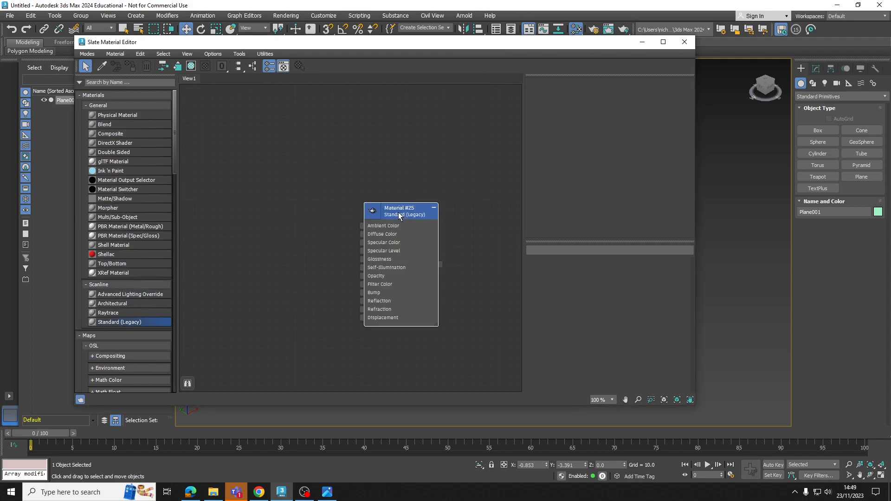
scroll(402, 211, up, 5)
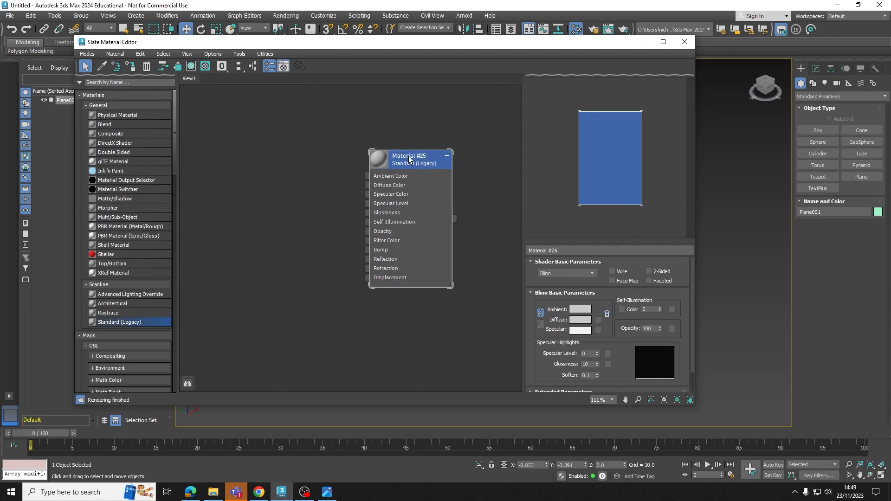
Bring the char_ref_turnaround image from the CharacterBase folder into the material graph as a bitmap node
click(213, 491)
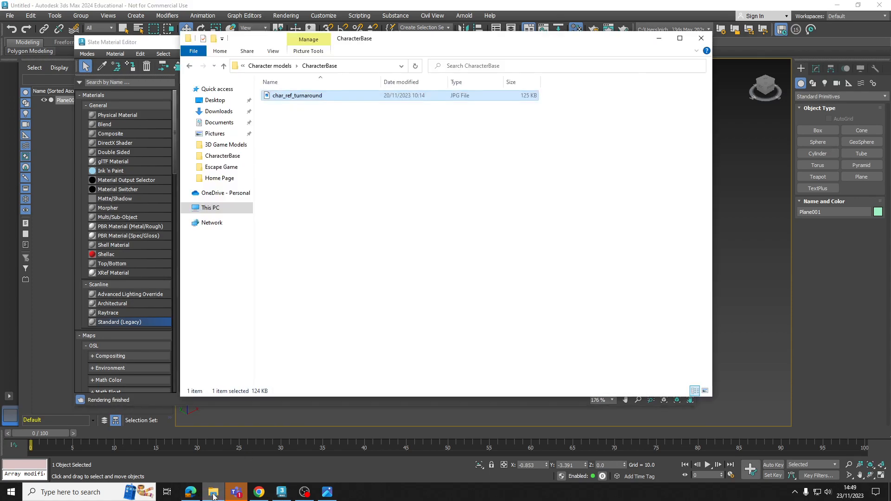
click(293, 98)
drag(333, 44, 602, 189)
drag(571, 246, 252, 163)
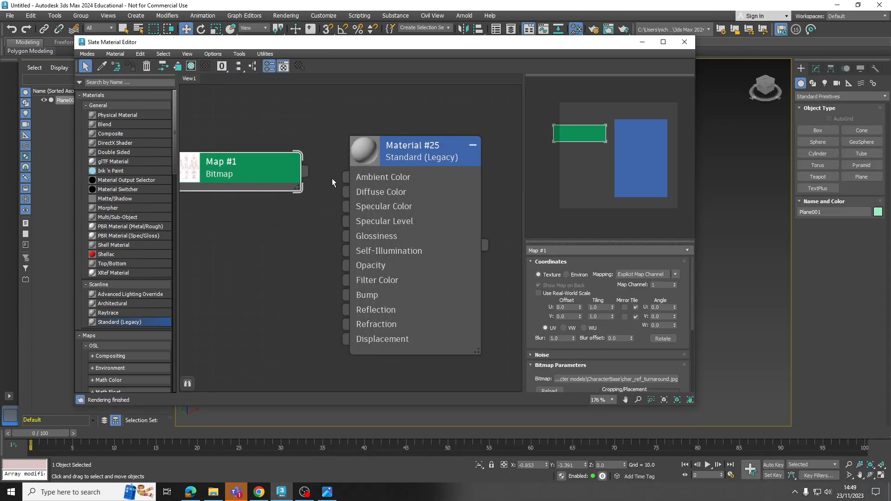
Connect the bitmap node to the Diffuse Color input of the Standard material and tidy the node layout
middle_drag(254, 229, 283, 232)
scroll(283, 233, down, 1)
drag(332, 178, 369, 198)
drag(313, 185, 299, 184)
drag(407, 160, 390, 159)
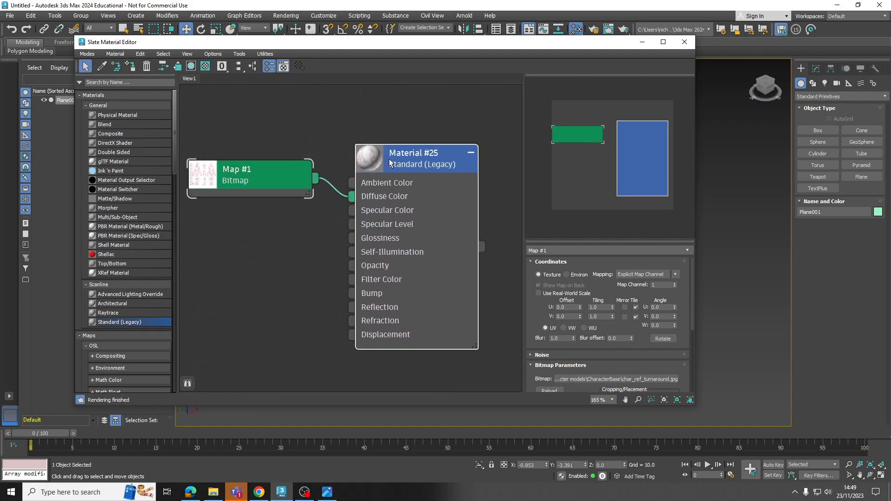
Assign the reference image material to the selected plane and close the Slate Material Editor
drag(599, 48, 561, 89)
click(384, 210)
mouse_move(442, 96)
mouse_down()
mouse_move(526, 283)
mouse_move(532, 322)
mouse_up()
middle_drag(502, 255, 500, 247)
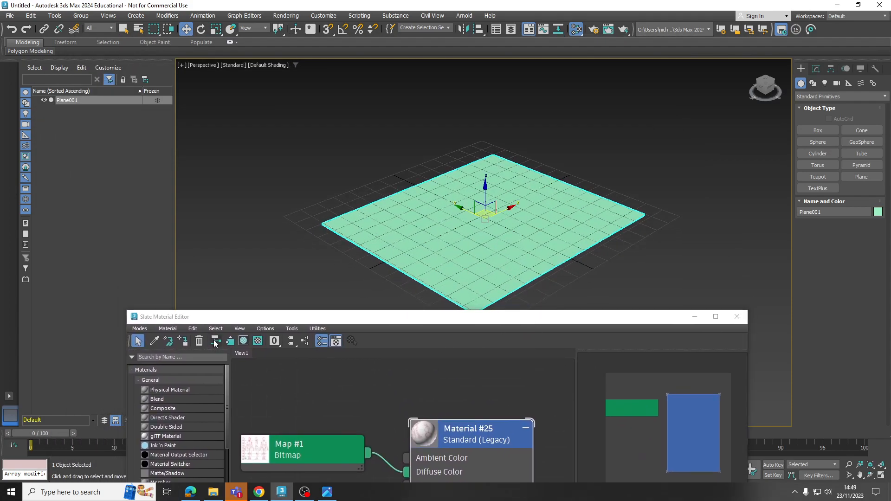
click(184, 342)
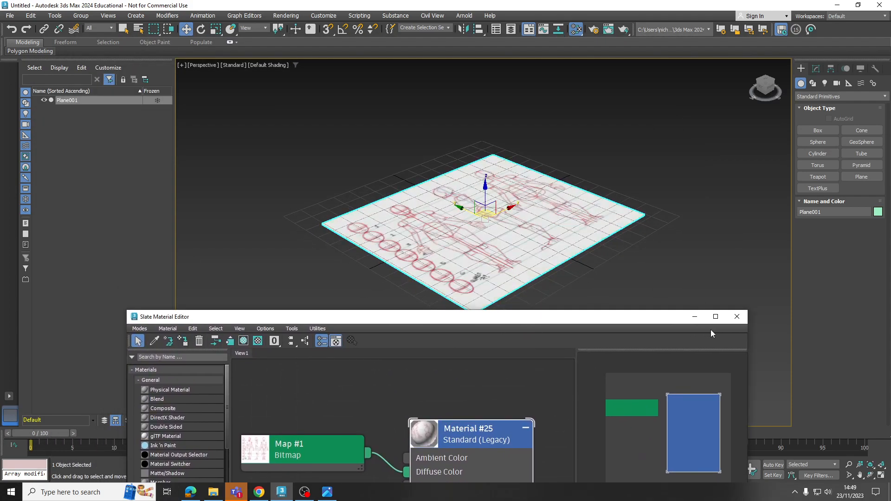
click(740, 319)
click(616, 295)
Adjust the reference plane's length to about 109.6 units by eye
alt+middle_drag(524, 239, 480, 287)
click(480, 287)
alt+middle_drag(587, 267, 520, 250)
click(816, 69)
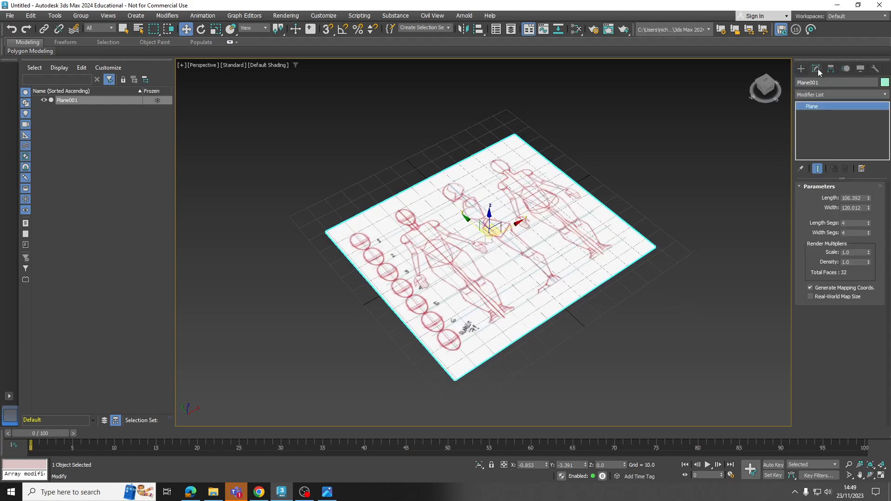
mouse_move(868, 200)
mouse_down()
mouse_move(872, 179)
mouse_move(873, 205)
mouse_move(874, 185)
mouse_move(876, 197)
mouse_up()
alt+middle_drag(552, 247, 556, 238)
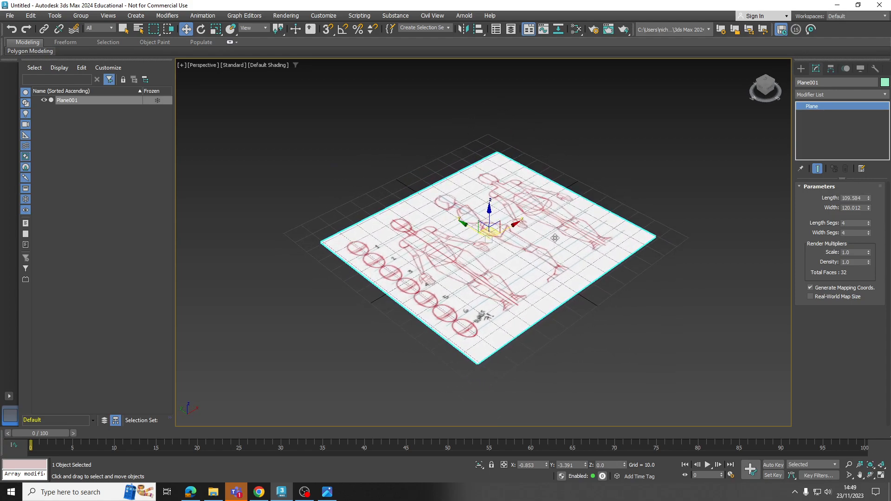
Check the reference image's proportions and the pixel dimensions in char_ref_turnaround's file properties
key(alt+Tab)
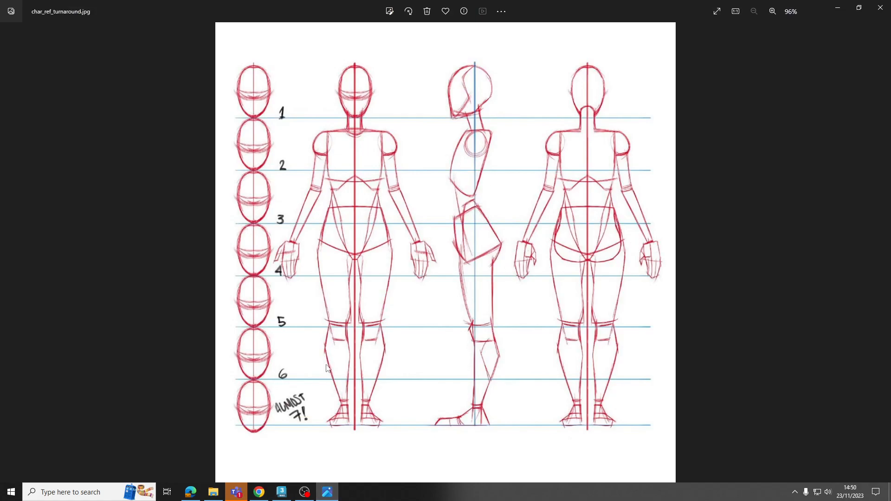
click(329, 491)
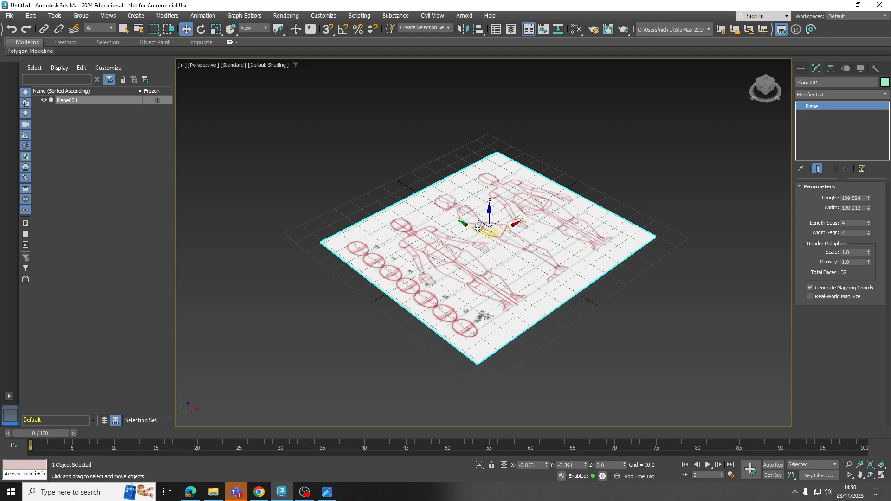
click(213, 494)
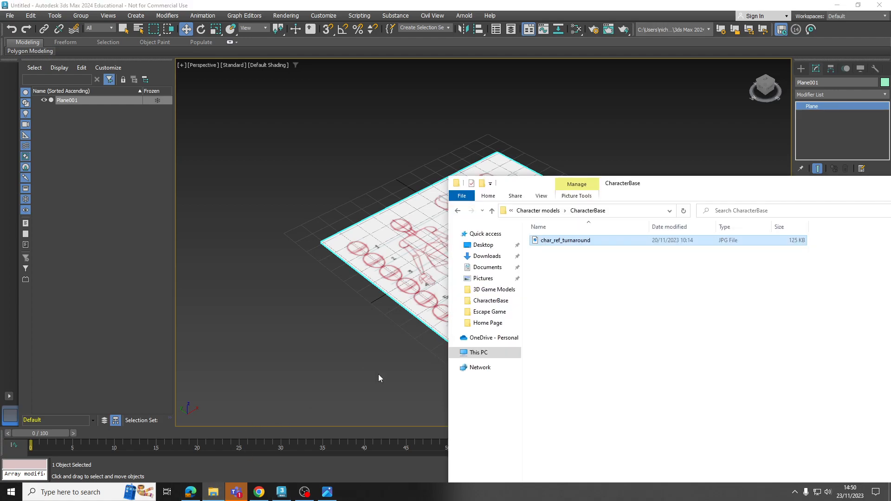
drag(655, 184, 316, 55)
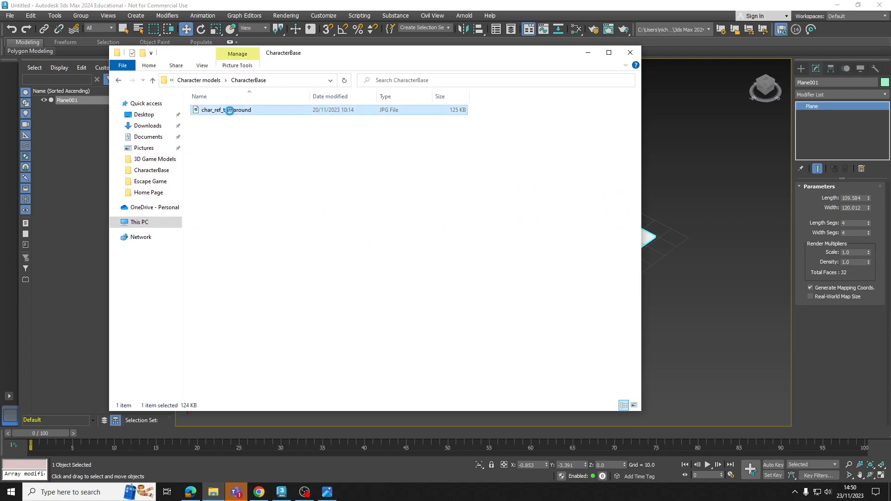
right_click(228, 112)
click(279, 369)
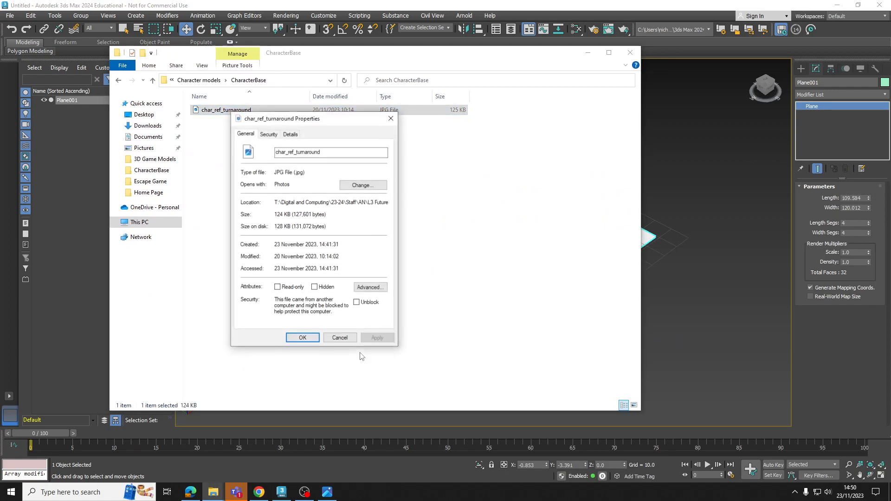
click(289, 134)
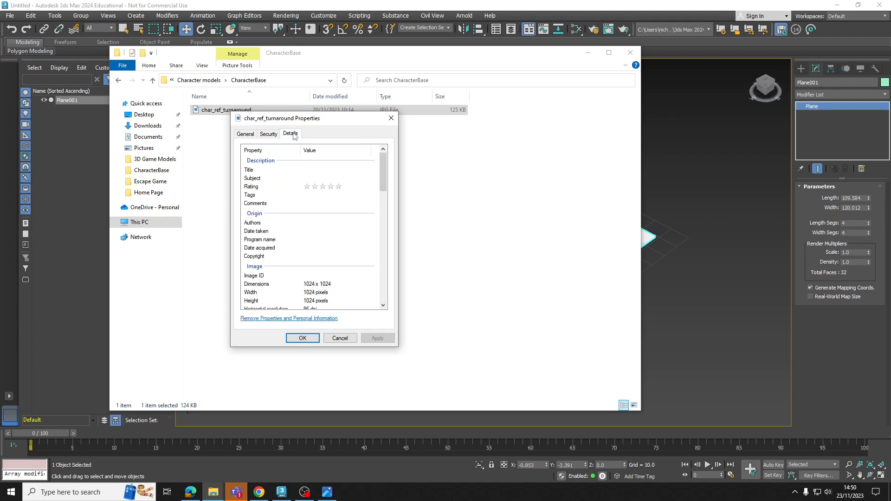
scroll(307, 256, down, 2)
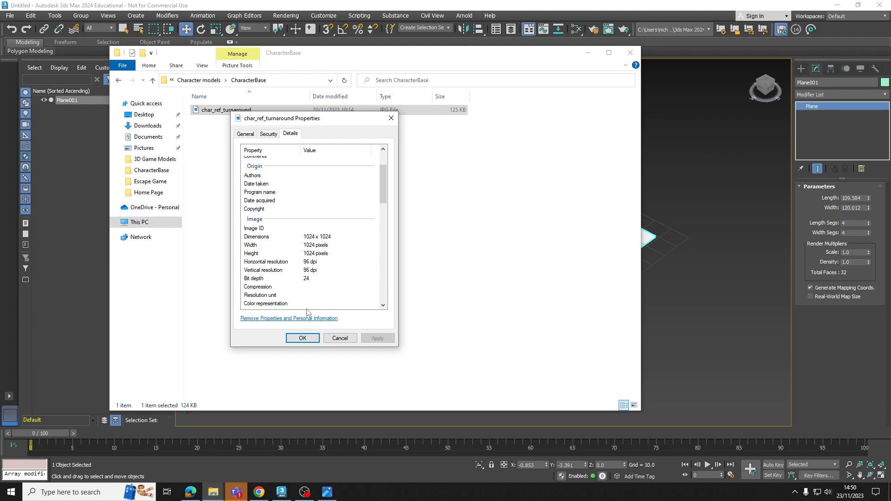
click(302, 338)
click(587, 52)
Set the reference plane's length and width both to 1024
middle_drag(497, 235, 445, 236)
click(862, 198)
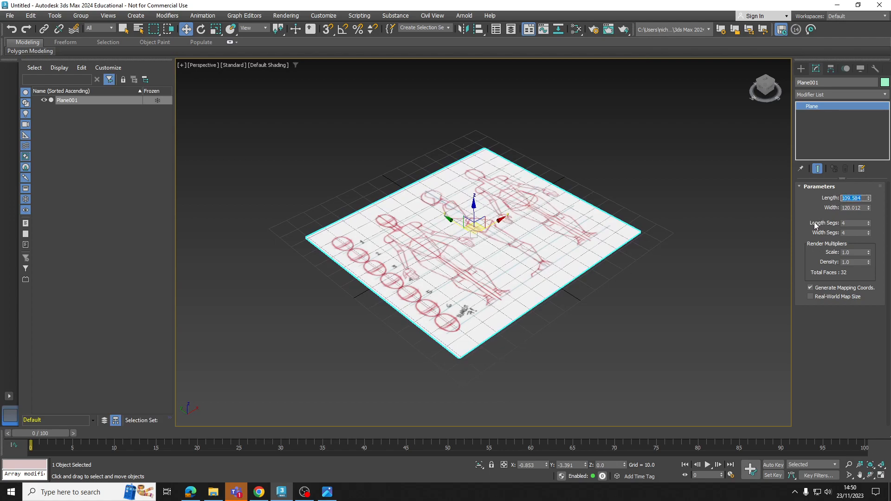
text(10)
click(856, 208)
text(1024)
key(Return)
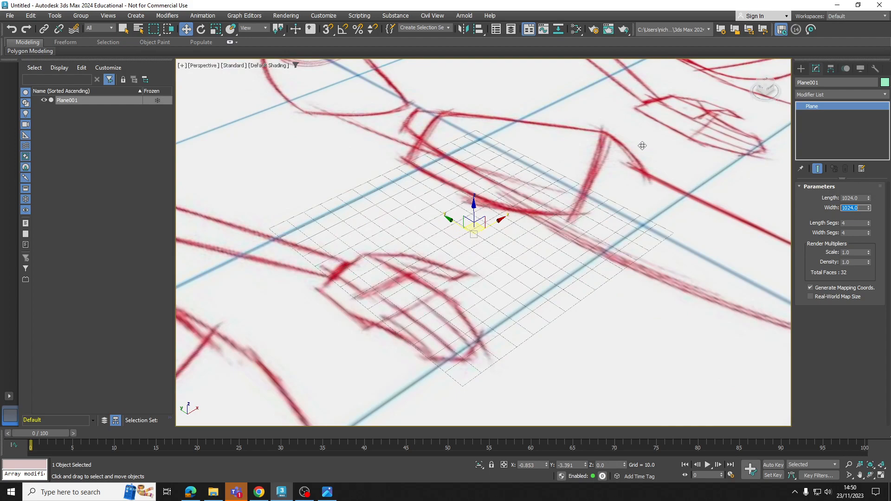
Try scaling the enlarged reference plane with the Scale tool and undo the scaling
scroll(600, 211, down, 10)
alt+middle_drag(597, 224, 544, 219)
mouse_move(544, 219)
alt+middle_down()
mouse_move(534, 231)
mouse_move(472, 233)
mouse_move(466, 223)
alt+middle_up()
scroll(515, 228, up, 3)
click(216, 29)
drag(483, 214, 479, 324)
key(ctrl+z)
scroll(484, 225, down, 2)
middle_drag(485, 225, 453, 221)
key(r)
key(w)
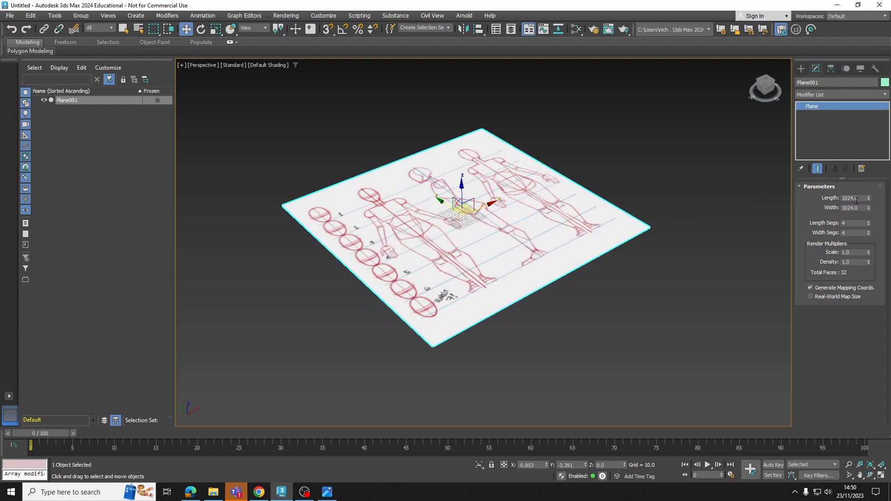
Deselect the plane and hide the grid in the Perspective viewport
double_click(862, 198)
click(650, 152)
mouse_move(483, 207)
alt+middle_down()
mouse_move(454, 237)
mouse_move(470, 210)
alt+middle_up()
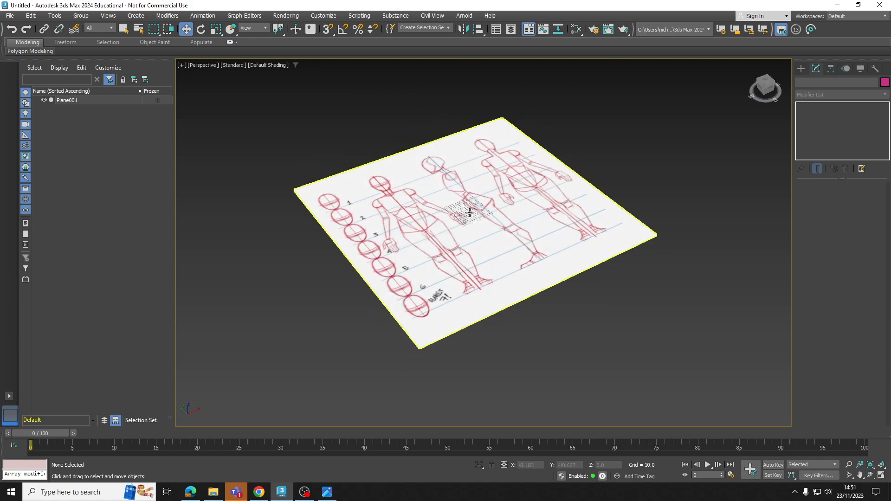
scroll(470, 209, up, 5)
scroll(469, 209, up, 2)
scroll(463, 202, down, 5)
scroll(461, 202, up, 3)
scroll(461, 202, down, 3)
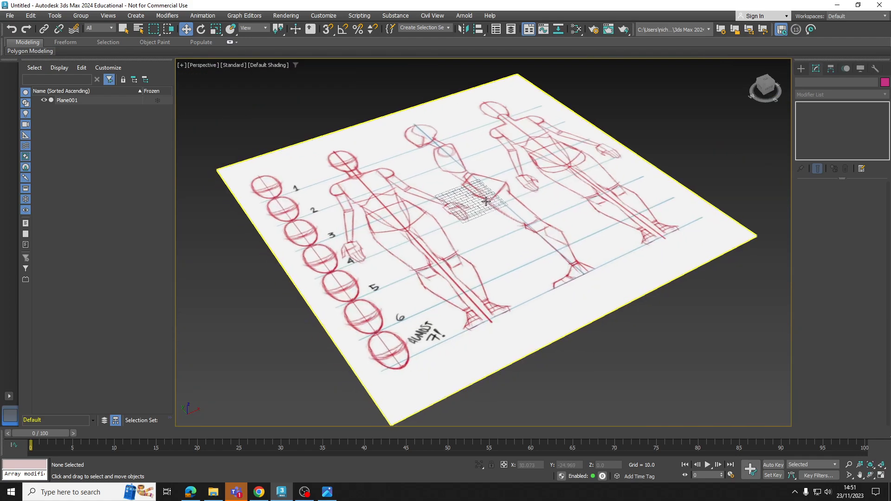
scroll(515, 207, down, 2)
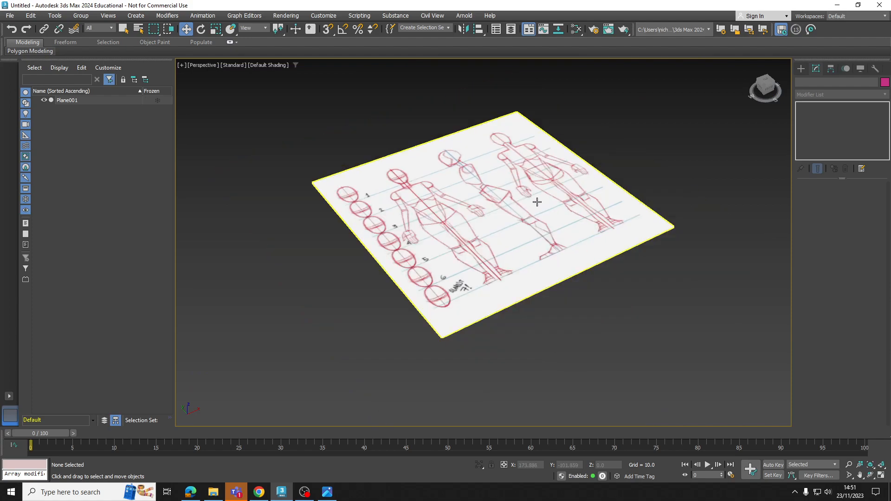
Turn on Edged Faces for the Perspective viewport and set the selected plane's length and width segments to 1
click(479, 211)
middle_drag(514, 236, 478, 261)
alt+middle_drag(479, 261, 492, 253)
click(264, 66)
click(286, 173)
middle_drag(450, 223, 460, 223)
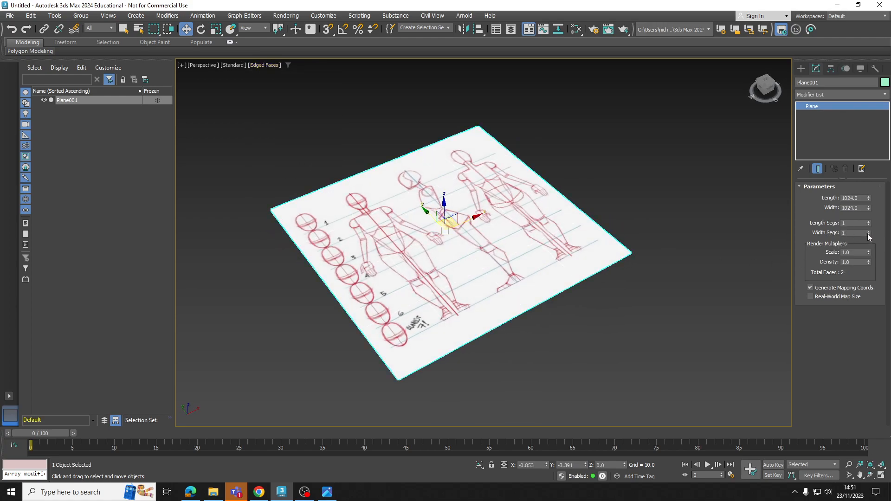
Rotate the reference plane 90 degrees about the X axis with Angle Snap on, so that it stands upright
alt+middle_drag(514, 237, 629, 163)
click(628, 163)
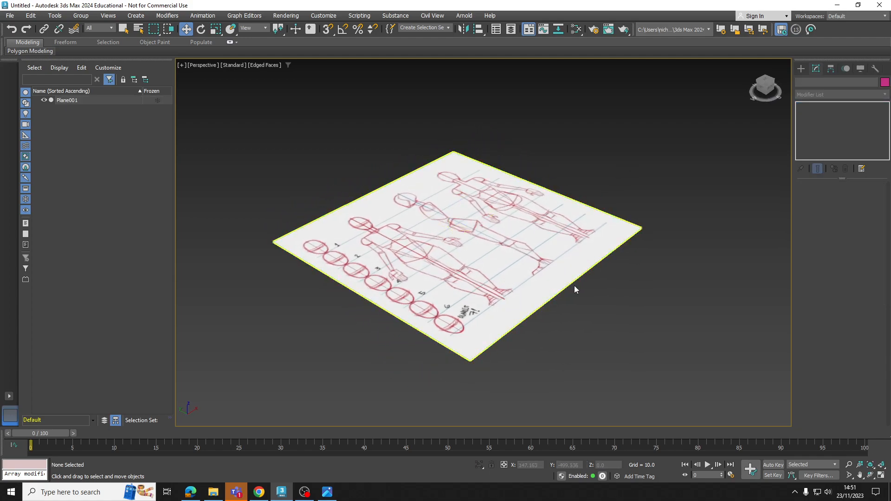
click(447, 239)
middle_drag(502, 276, 489, 258)
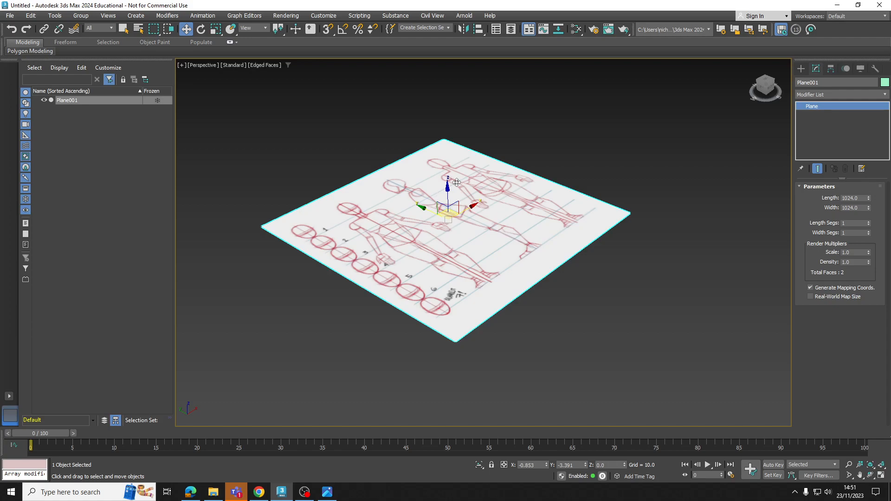
key(e)
click(343, 29)
drag(465, 198, 487, 231)
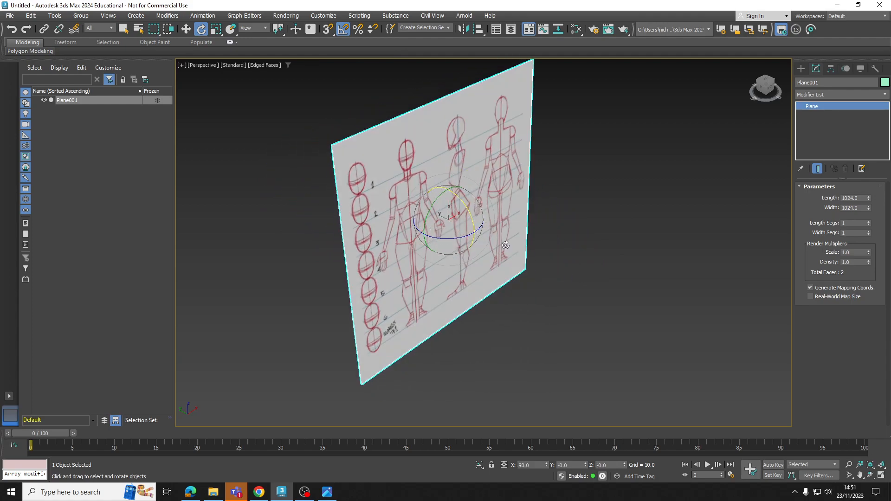
alt+middle_drag(507, 245, 491, 227)
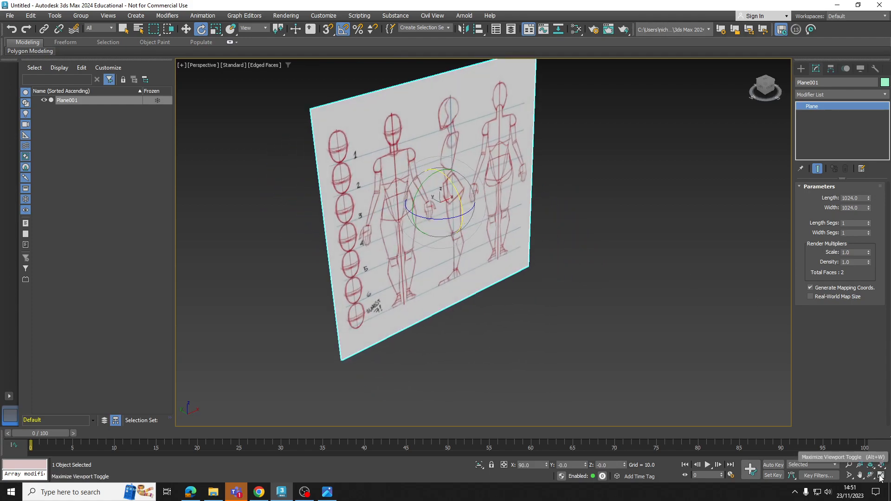
Switch to the four-viewport layout and deselect the reference plane
click(881, 475)
middle_drag(609, 214, 589, 233)
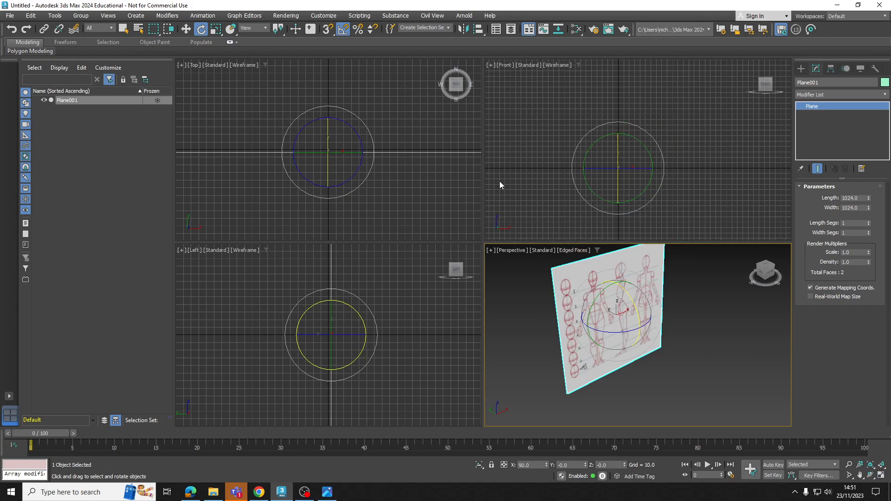
click(533, 158)
scroll(364, 293, down, 7)
middle_drag(364, 314, 345, 330)
scroll(345, 330, down, 2)
scroll(343, 211, down, 2)
scroll(343, 211, down, 5)
middle_drag(342, 211, 342, 153)
middle_drag(571, 152, 585, 152)
Set both the Front and Left viewports to Default Shading
click(554, 66)
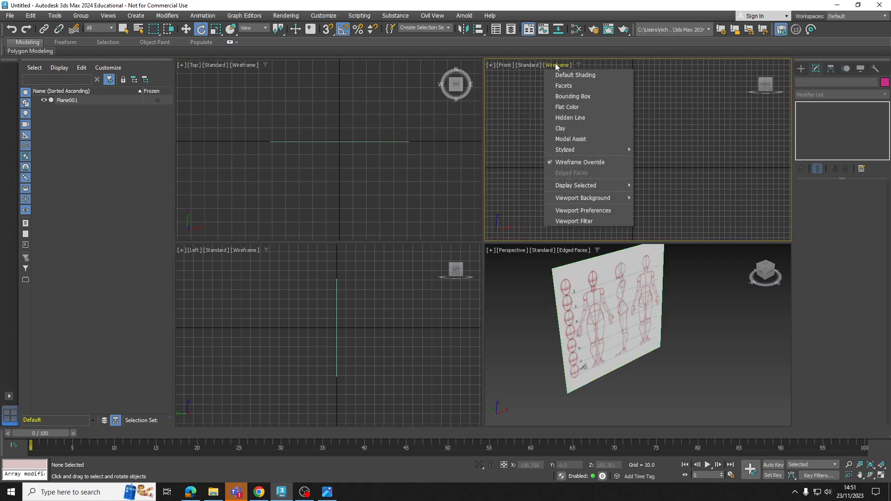
click(578, 73)
scroll(641, 149, down, 5)
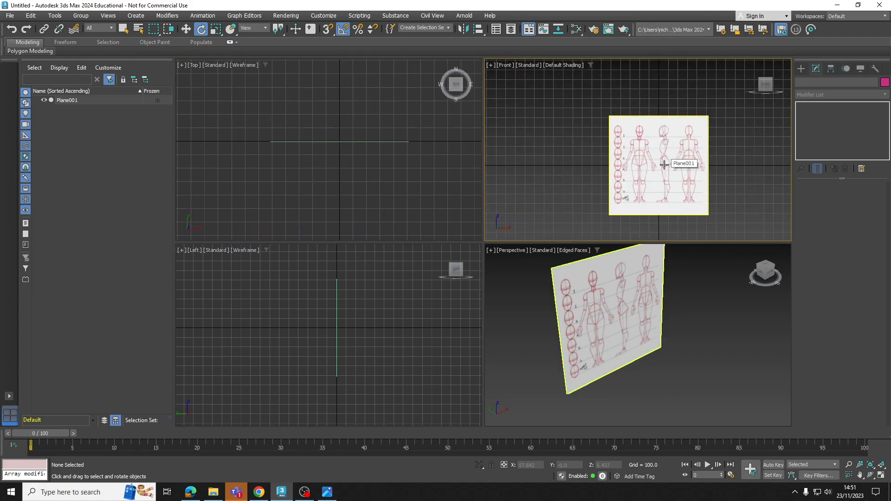
scroll(640, 147, up, 2)
scroll(637, 150, down, 1)
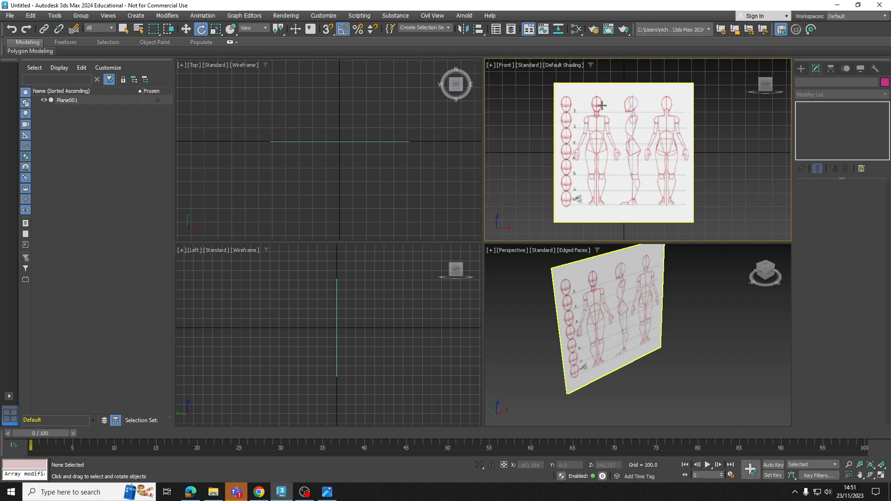
click(259, 315)
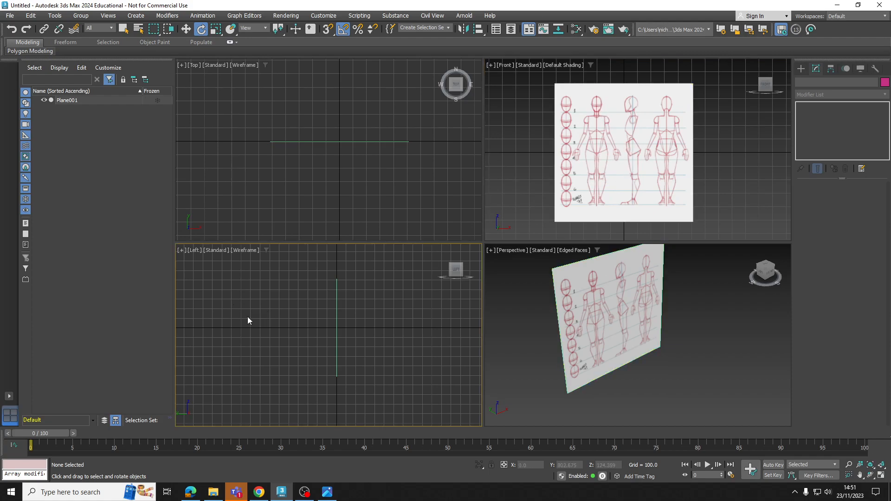
click(249, 254)
click(263, 258)
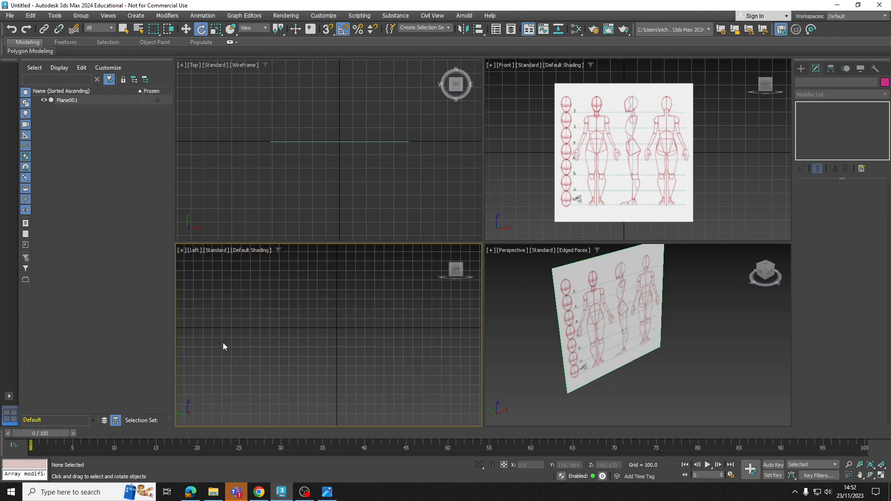
Clone the reference plane as a copy rotated 90 degrees about the vertical Z axis
click(605, 307)
middle_drag(605, 308, 611, 320)
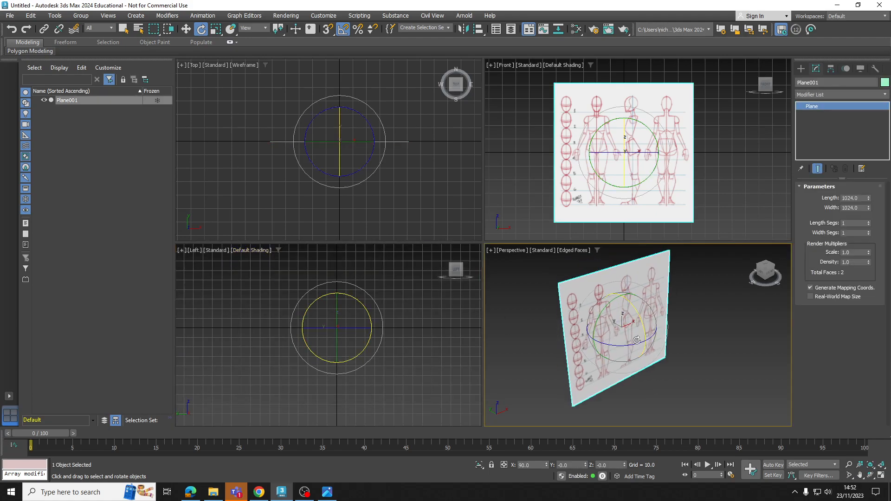
shift+drag(634, 344, 593, 346)
click(450, 285)
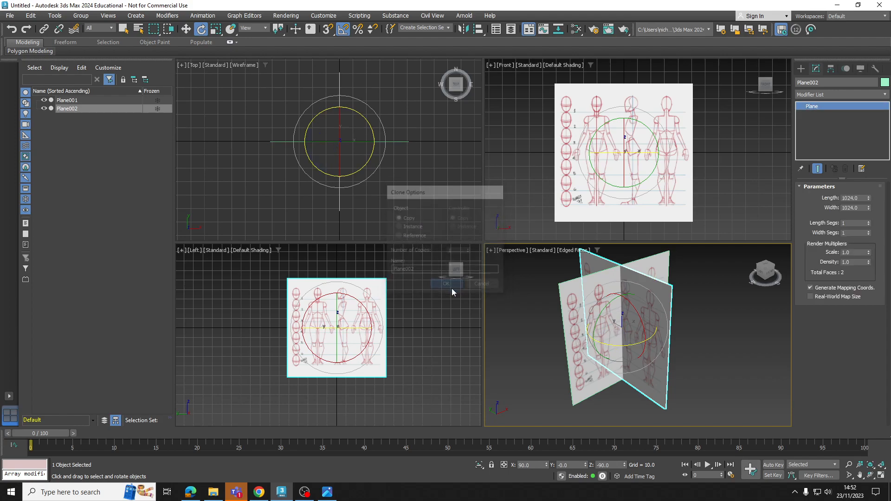
Move the copied plane to about X 570, Y -552, so the two planes form an open corner, and deselect it
key(w)
click(352, 312)
scroll(341, 309, up, 4)
scroll(316, 315, down, 2)
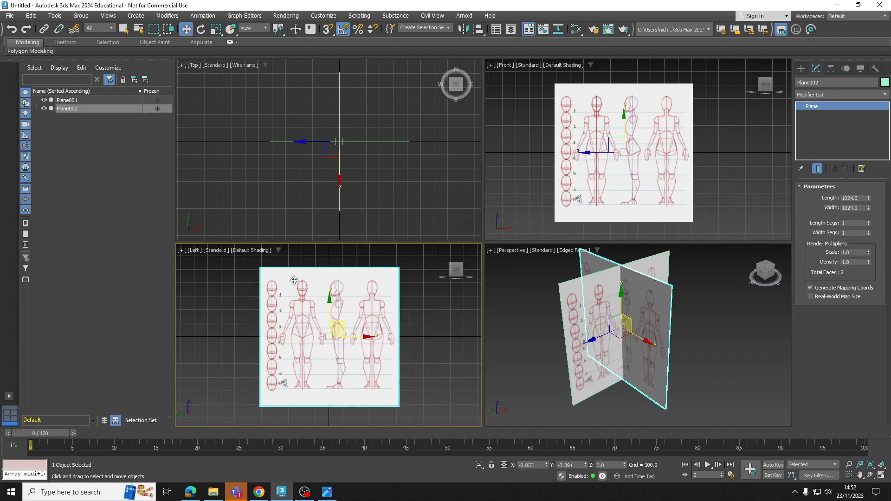
scroll(339, 297, up, 2)
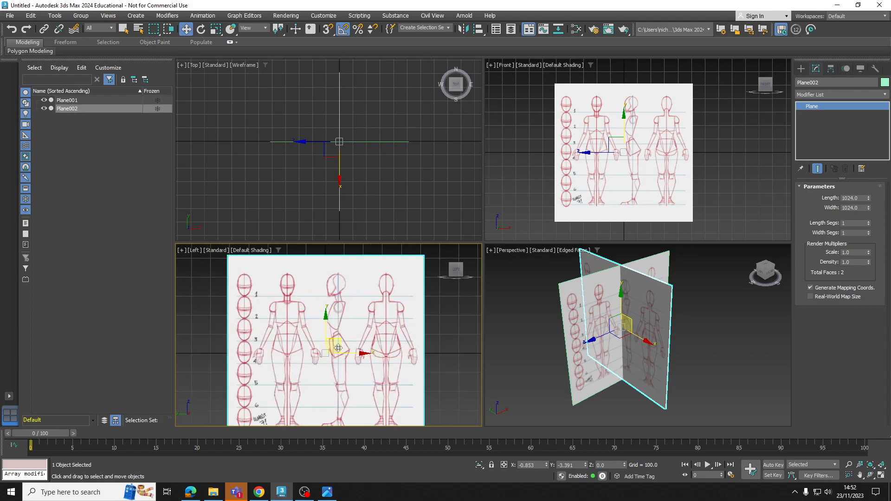
right_click(680, 314)
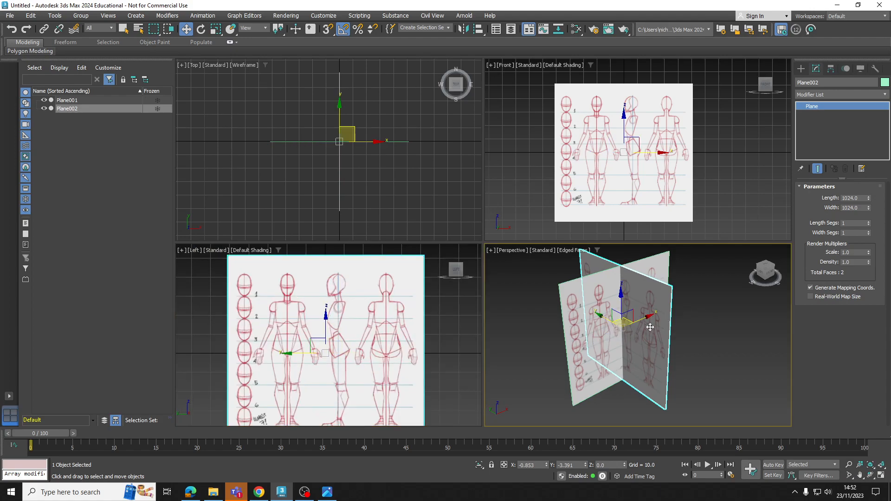
scroll(641, 321, down, 3)
drag(644, 327, 677, 322)
click(662, 391)
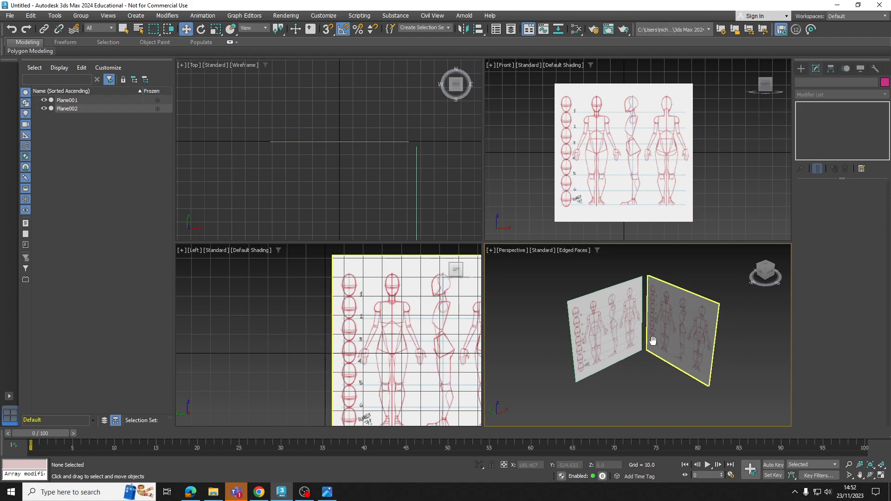
Examine how the two reference planes appear in the Front, Left and Perspective viewports, selecting each plane in turn
scroll(636, 306, up, 3)
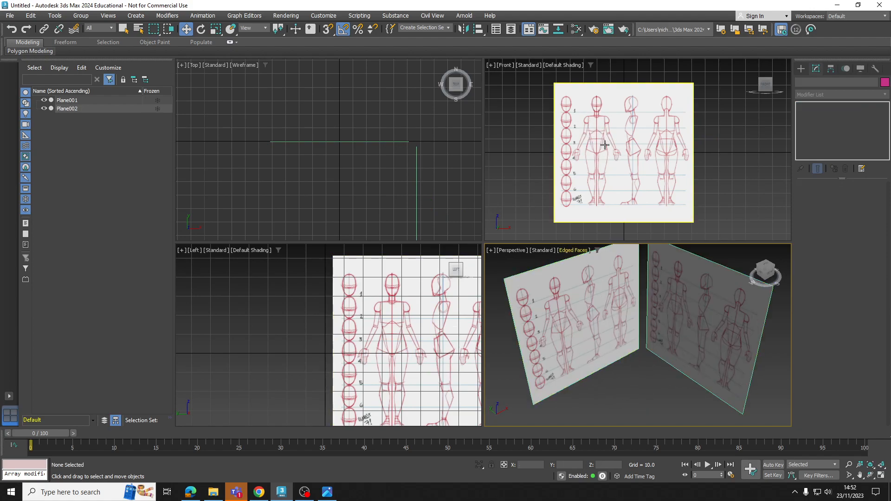
middle_drag(442, 354, 339, 346)
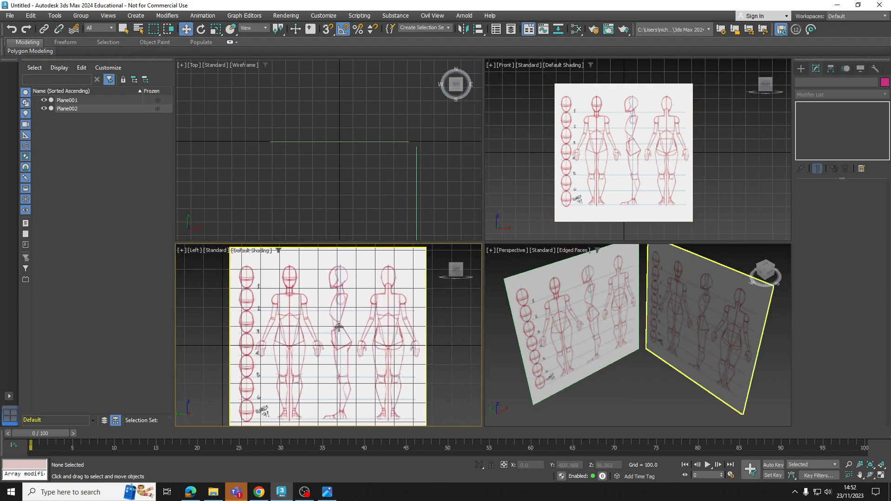
scroll(341, 325, down, 4)
middle_drag(645, 375, 630, 363)
scroll(631, 375, down, 3)
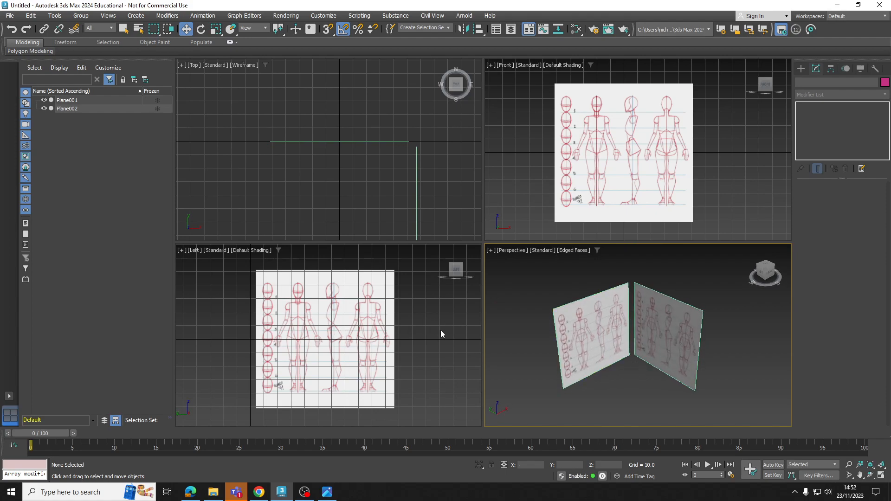
click(657, 334)
mouse_move(646, 328)
mouse_down()
mouse_move(680, 341)
mouse_move(636, 337)
mouse_up()
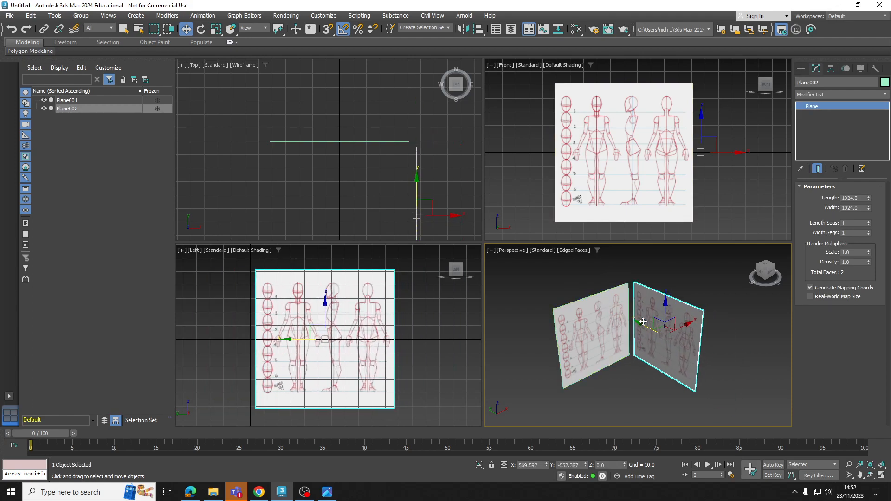
click(609, 331)
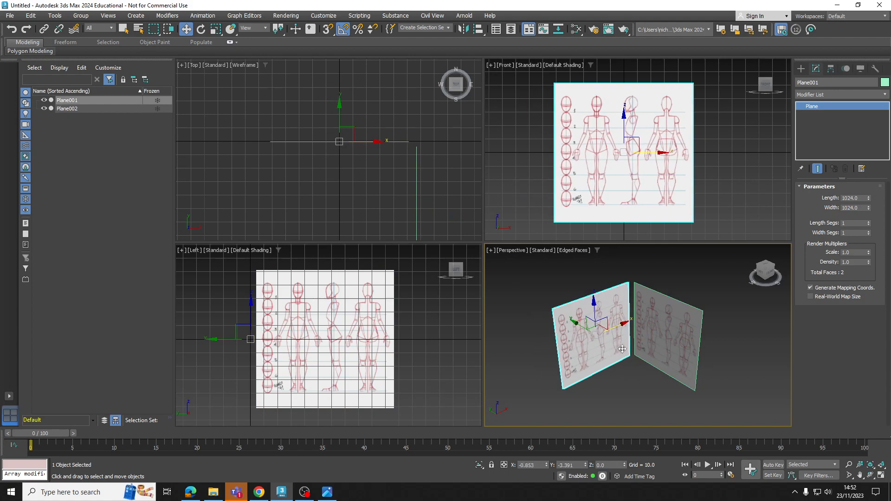
middle_drag(627, 347, 647, 341)
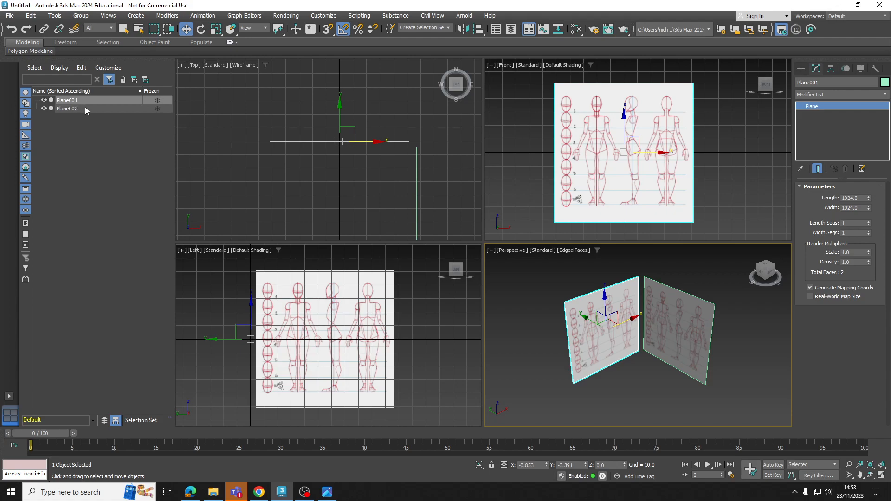
Try freezing the front reference plane and unfreeze it again
click(157, 101)
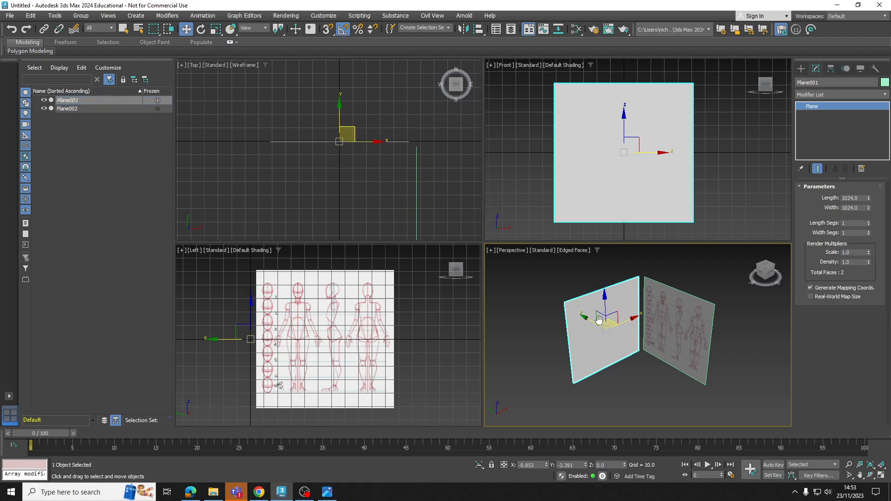
middle_drag(605, 321, 601, 323)
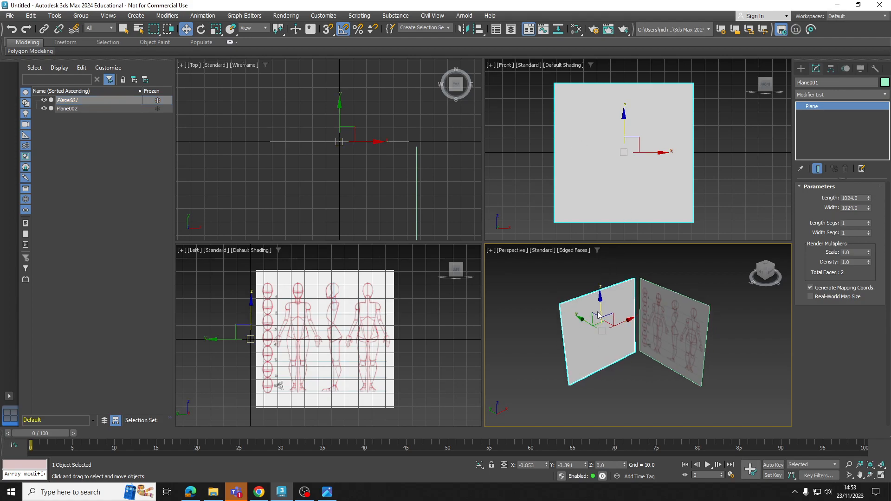
click(158, 100)
middle_drag(617, 400, 610, 400)
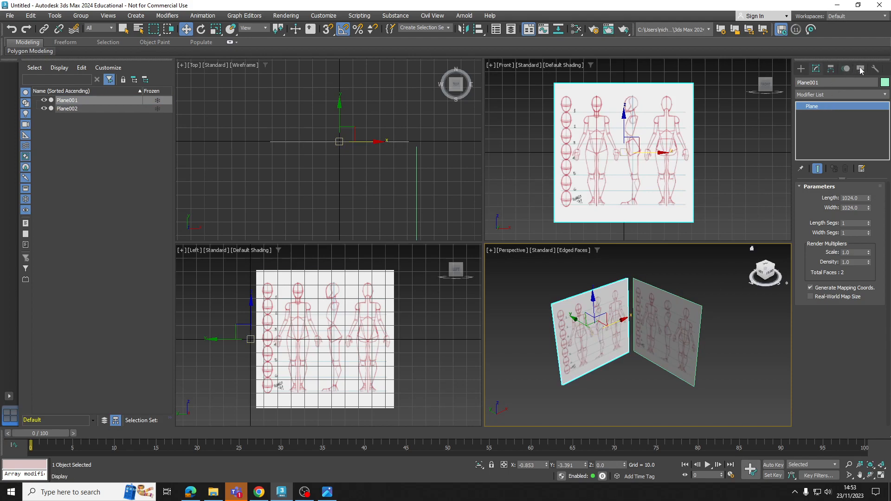
Turn off Show Frozen in Gray for both reference planes and freeze them
click(861, 69)
scroll(863, 75, down, 3)
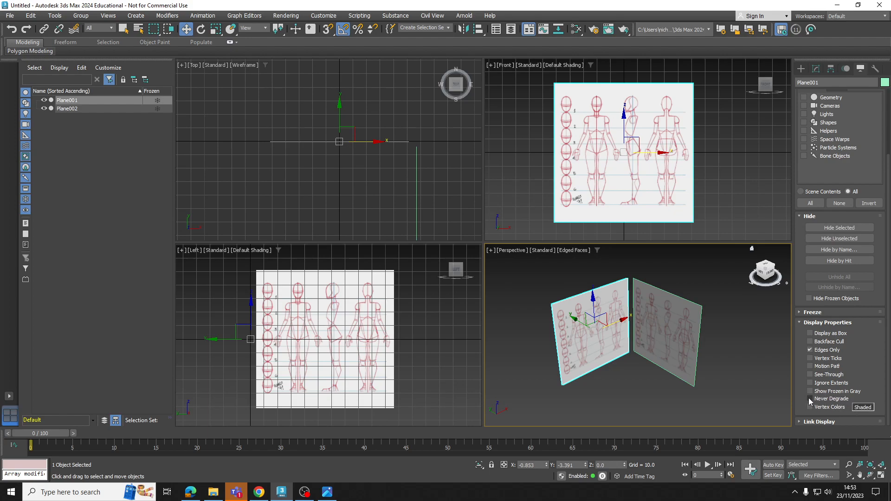
click(675, 352)
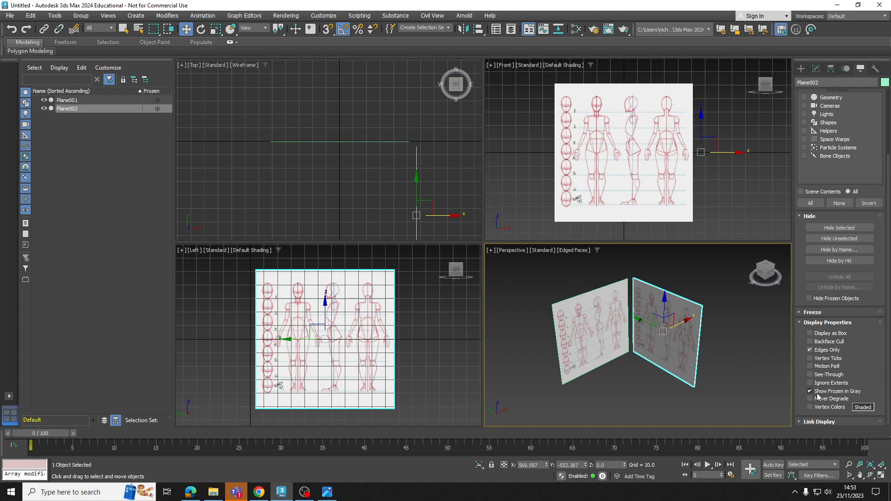
click(726, 364)
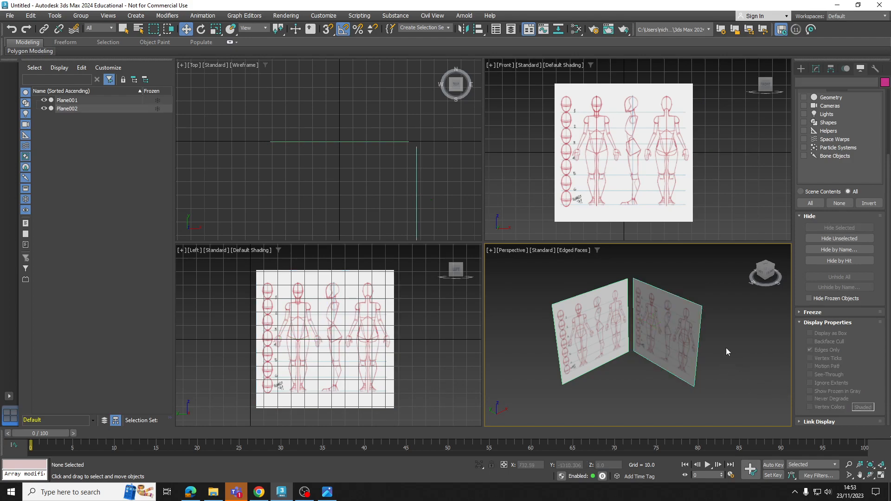
click(157, 101)
click(158, 108)
Check in the Left and Perspective viewports whether the frozen reference planes can still be selected, and examine the figure drawings
click(801, 68)
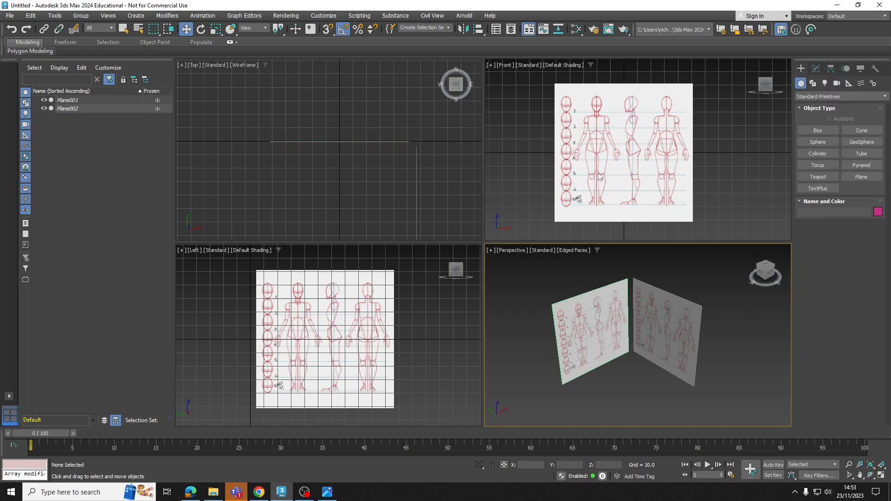
scroll(599, 175, down, 2)
click(272, 359)
click(668, 358)
middle_drag(606, 314, 606, 326)
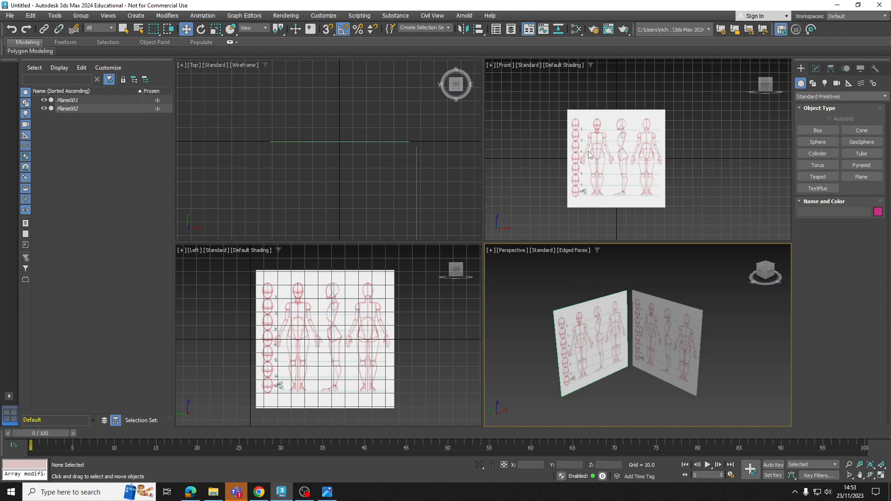
scroll(602, 165, up, 2)
middle_drag(602, 165, 609, 154)
middle_drag(333, 306, 328, 301)
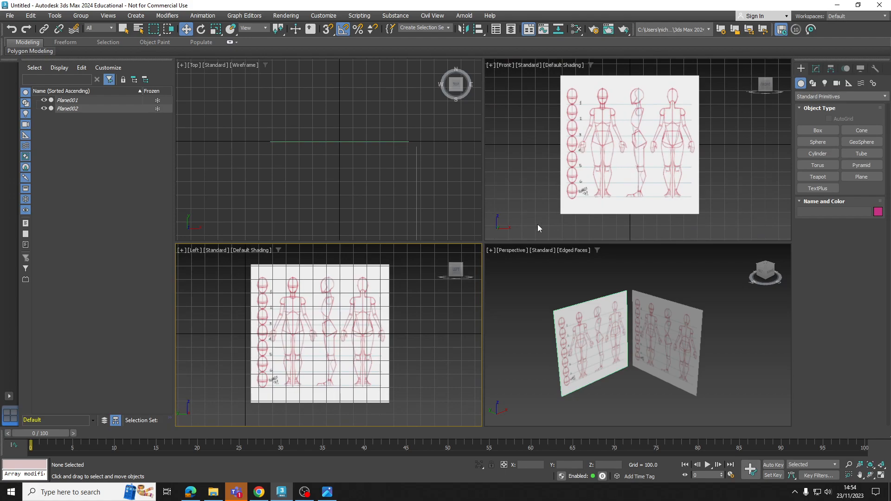
Create a box over one half of the front-view head, from its centre line outward, about 115 long, 37 wide and 71 high
click(819, 131)
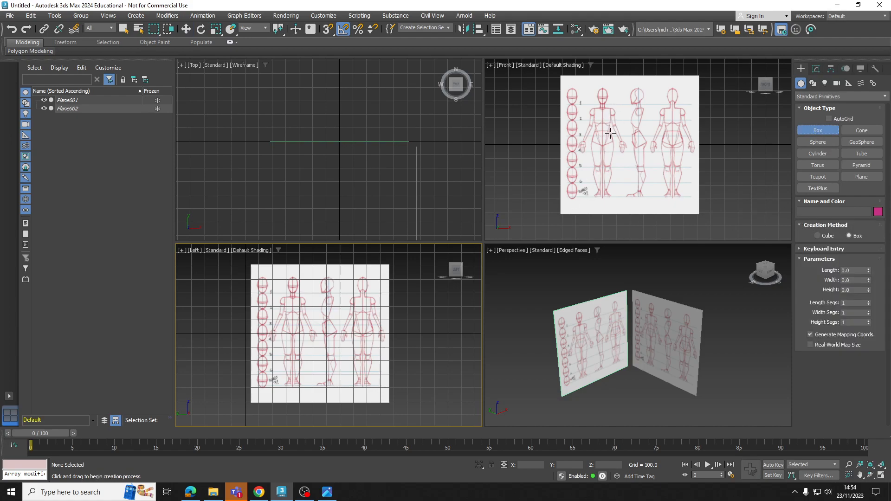
scroll(603, 102, up, 5)
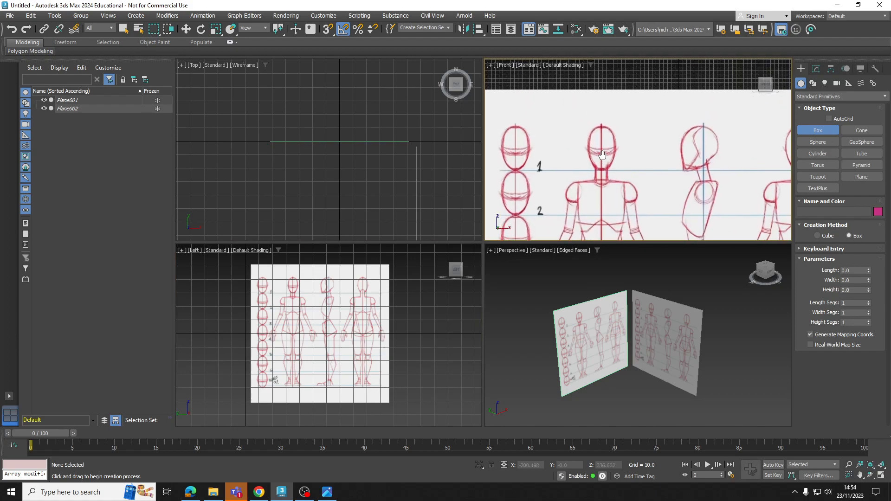
scroll(585, 160, up, 6)
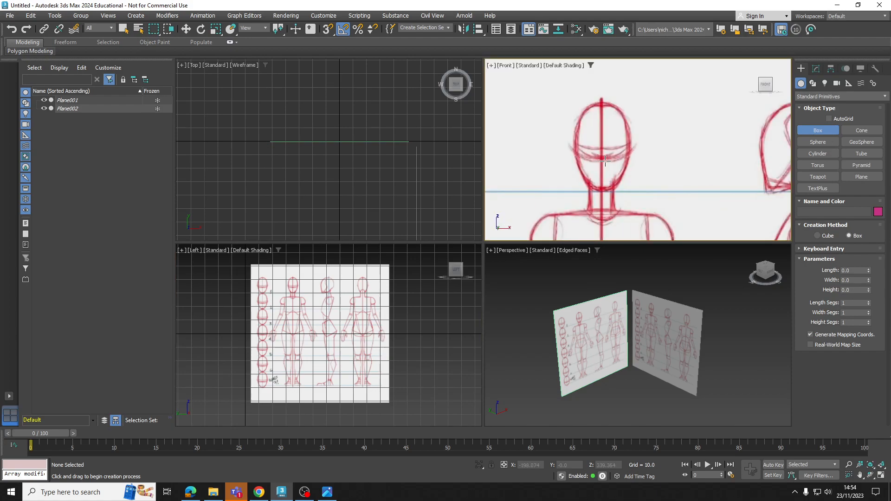
middle_drag(633, 159, 637, 156)
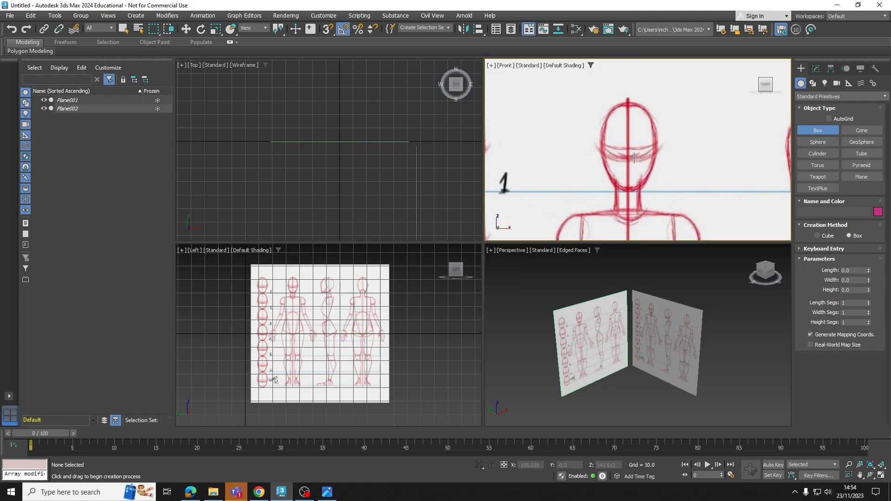
scroll(654, 151, up, 2)
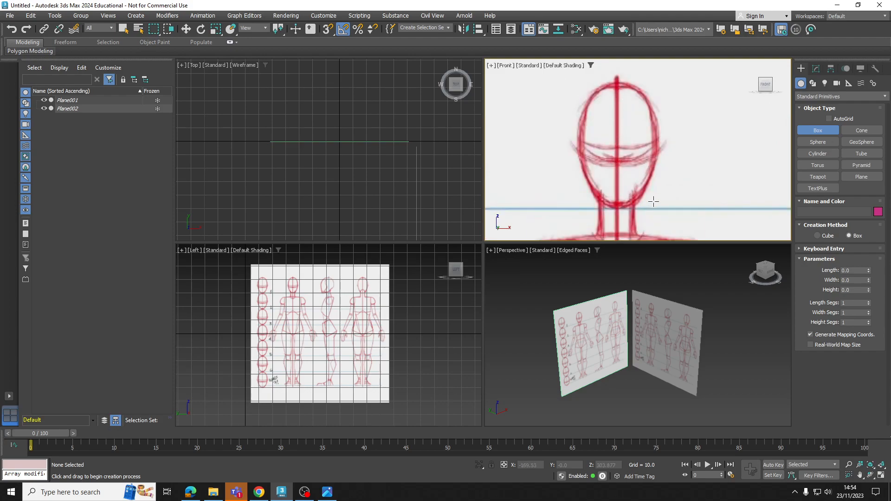
scroll(616, 132, down, 4)
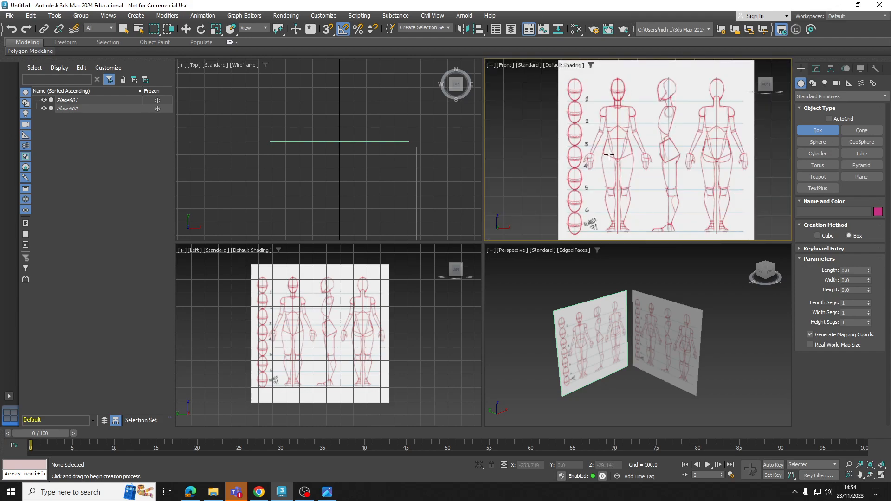
scroll(611, 134, up, 5)
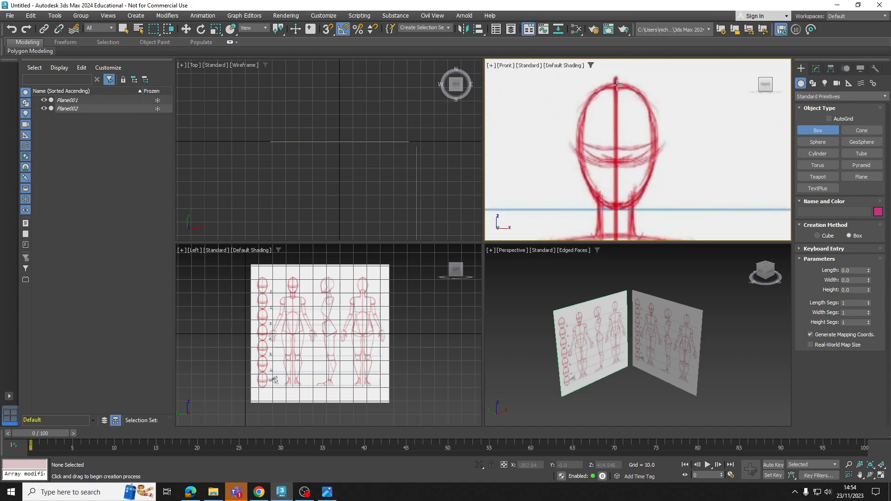
mouse_move(617, 85)
mouse_down()
mouse_move(636, 208)
mouse_move(657, 210)
mouse_up()
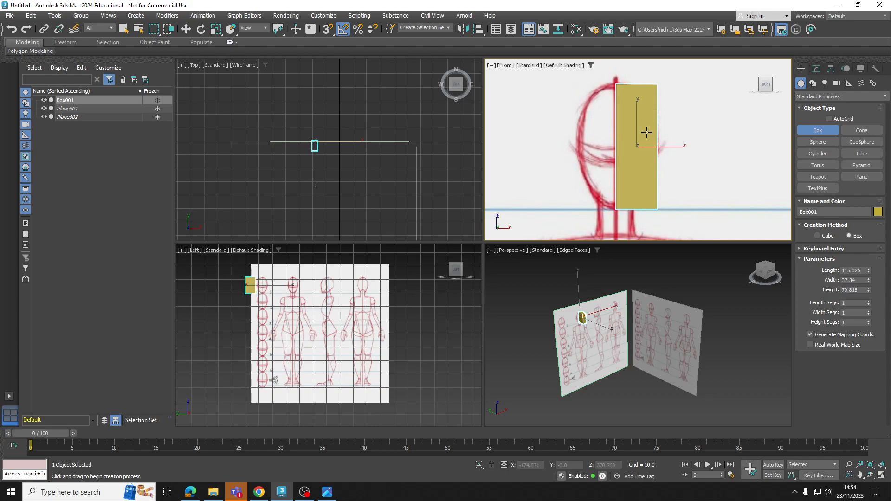
middle_drag(645, 158, 633, 146)
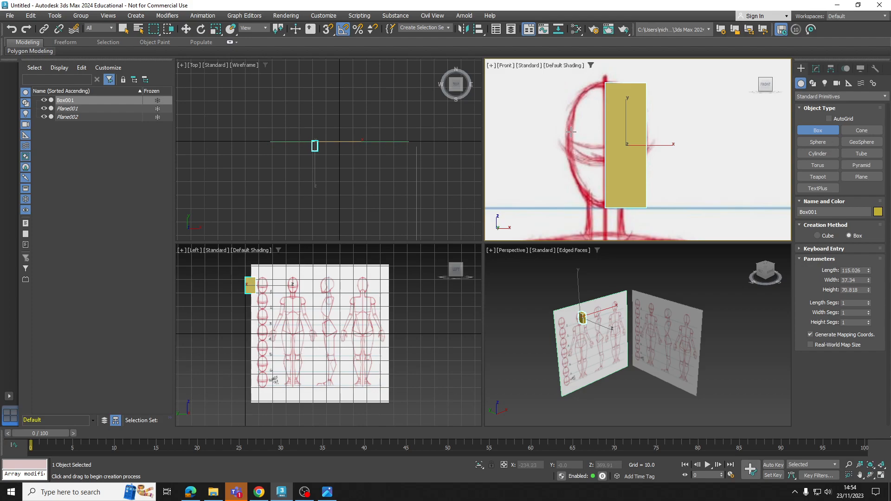
scroll(571, 132, up, 5)
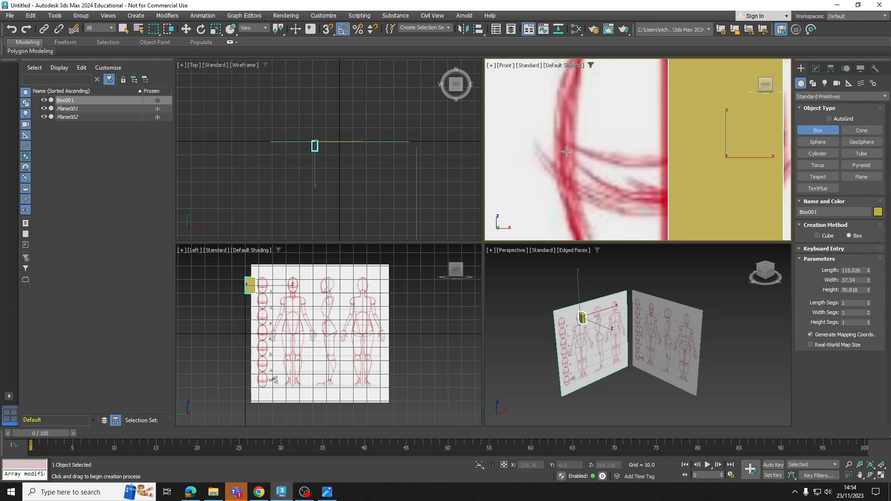
scroll(566, 151, down, 3)
mouse_move(612, 157)
middle_down()
mouse_move(610, 131)
mouse_move(610, 143)
middle_up()
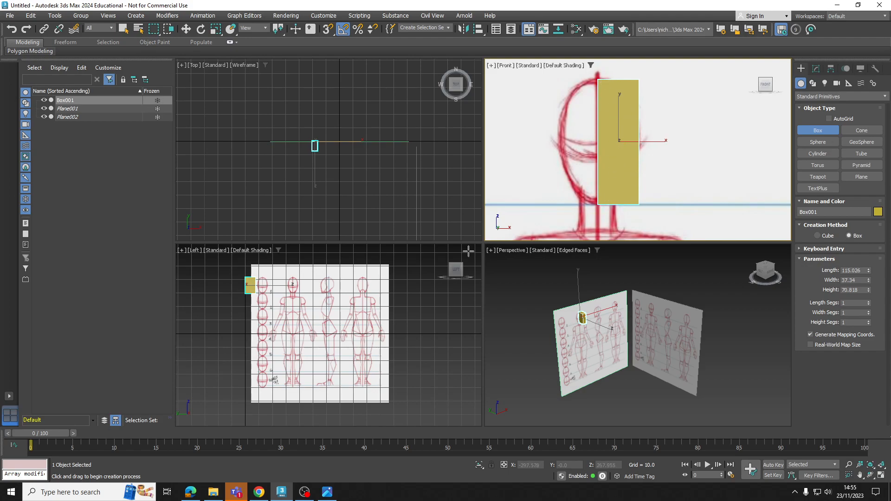
Move the box in the Left viewport onto the side-view head drawing, to about Y -569
scroll(260, 284, up, 8)
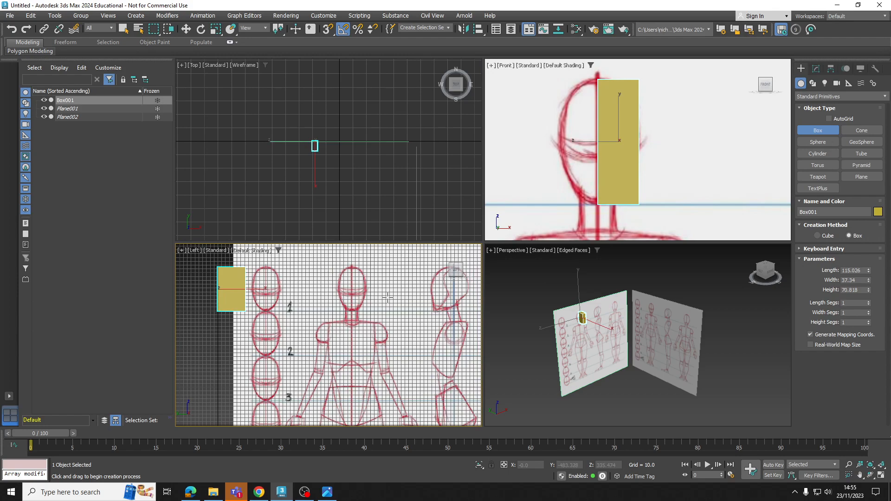
middle_drag(243, 295, 231, 301)
middle_drag(447, 299, 419, 299)
middle_drag(241, 300, 282, 301)
key(w)
drag(257, 294, 401, 297)
middle_drag(402, 297, 289, 305)
scroll(289, 305, up, 3)
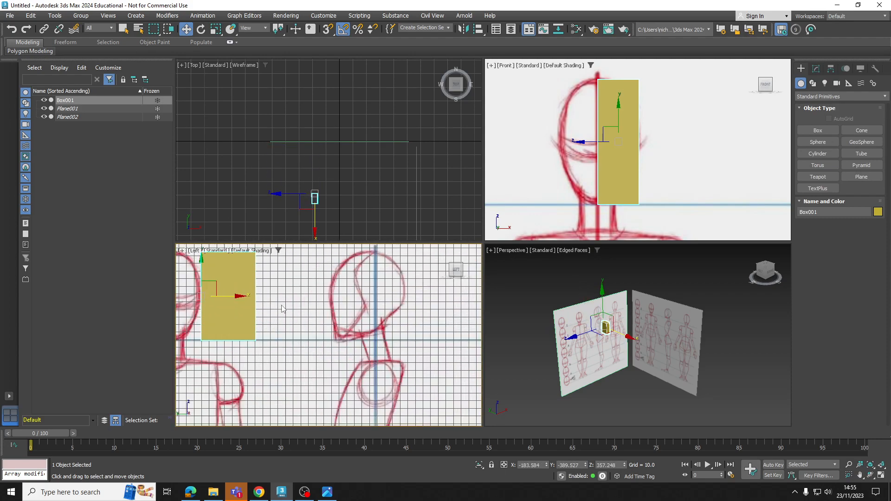
drag(231, 300, 369, 303)
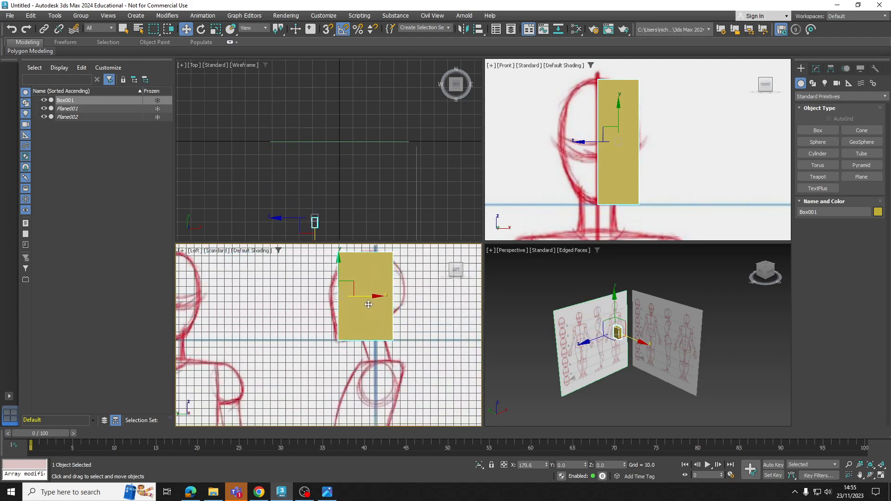
scroll(372, 289, up, 3)
middle_drag(373, 288, 356, 318)
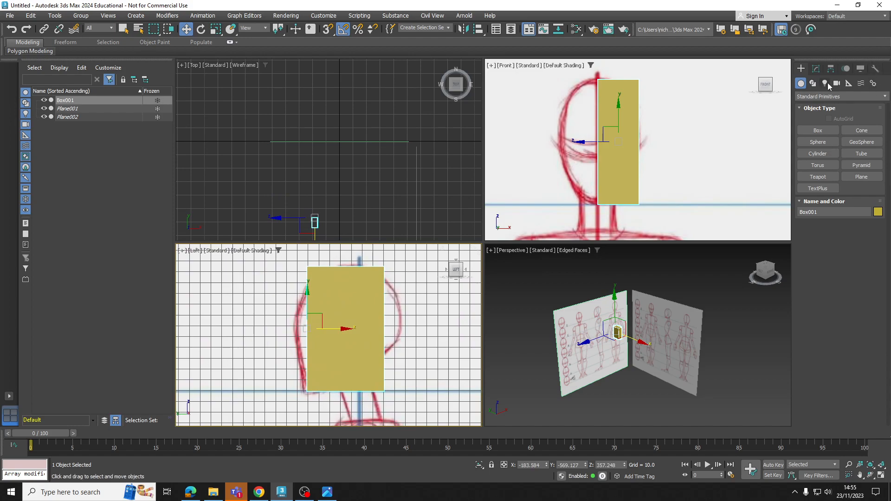
Increase the box's height to about 99.6 and shift it to about Y -557.6 so it spans the side-view head
click(817, 69)
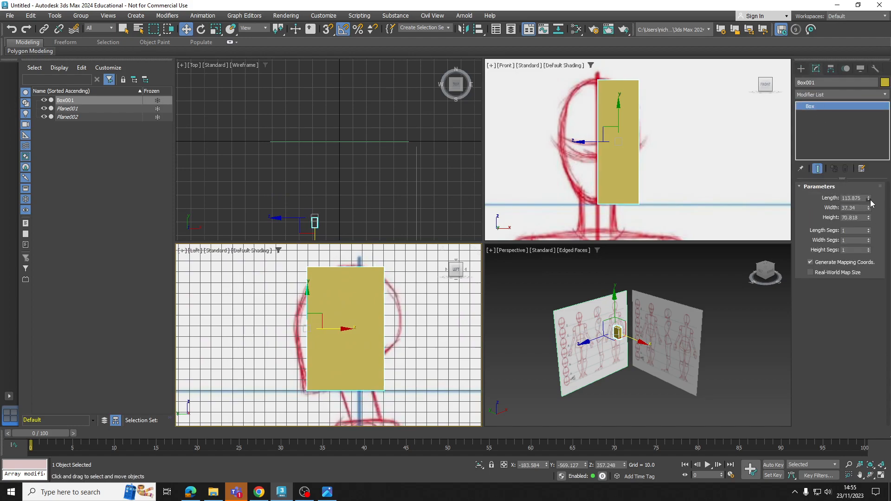
drag(868, 217, 870, 205)
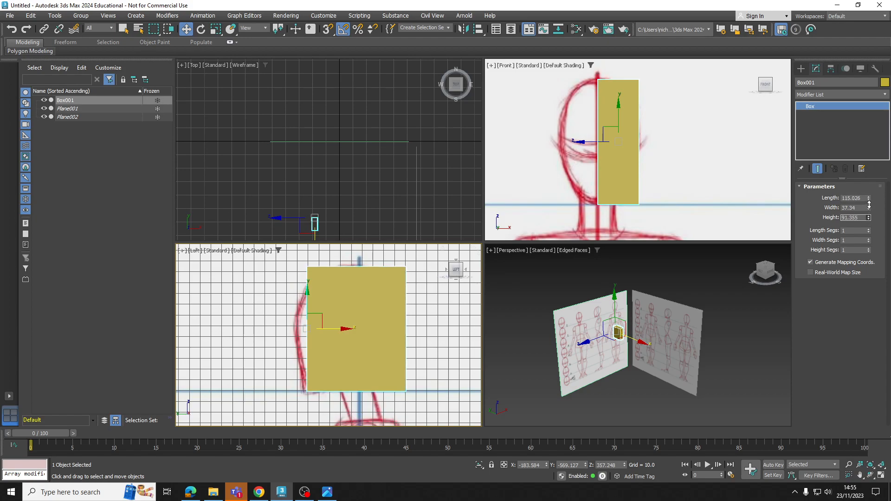
drag(341, 329, 331, 329)
drag(870, 219, 870, 210)
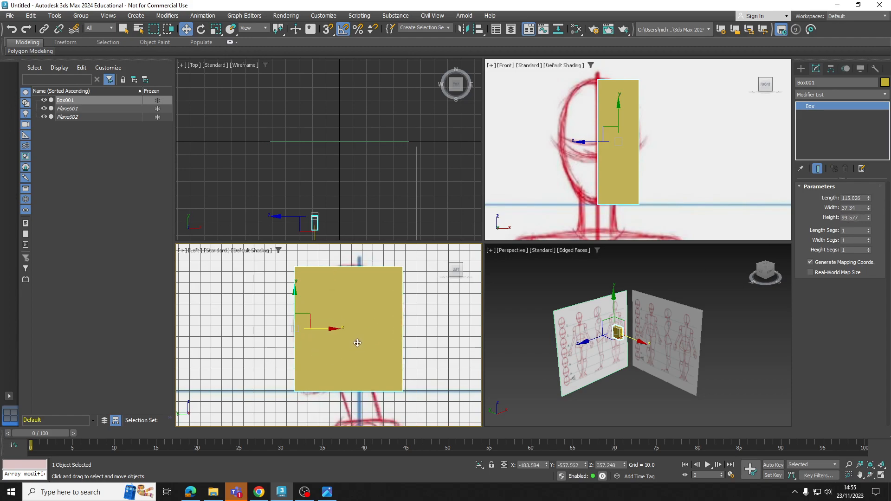
middle_drag(356, 336, 353, 326)
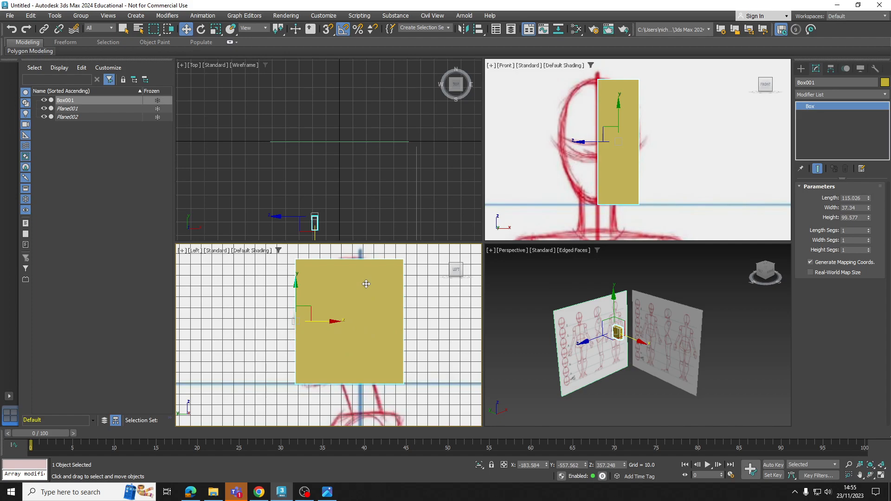
middle_drag(355, 320, 361, 309)
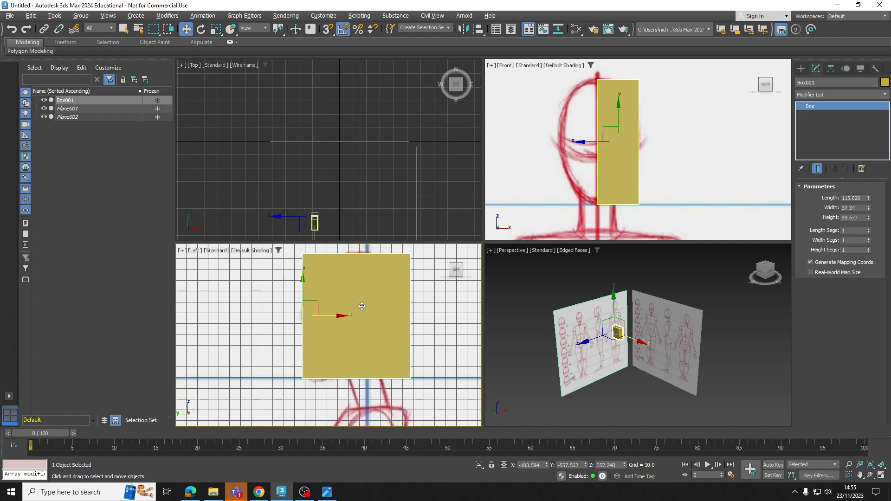
Turn on see-through display for the box and compare it with the side-view head drawing beneath
key(alt+x)
middle_drag(377, 306, 365, 324)
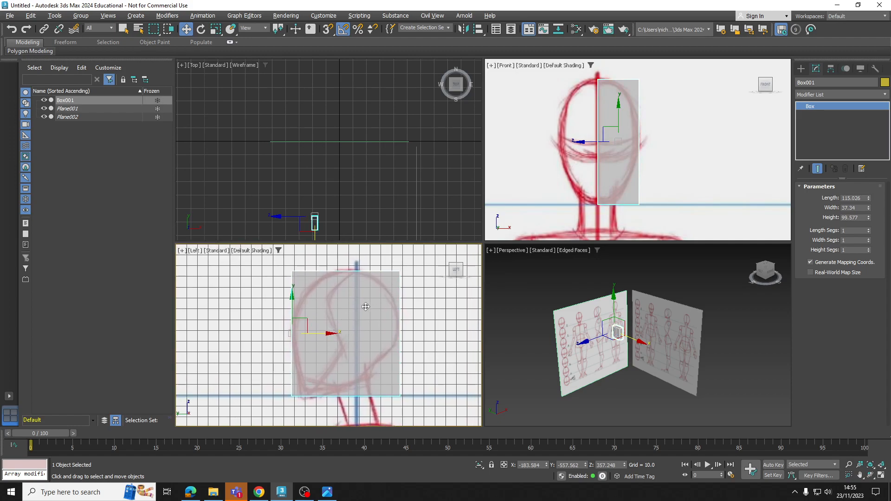
key(alt+x)
key(alt+x)
key(alt+x)
key(alt+x)
key(alt+x)
key(alt+x)
key(alt+x)
key(alt+x)
scroll(359, 324, up, 4)
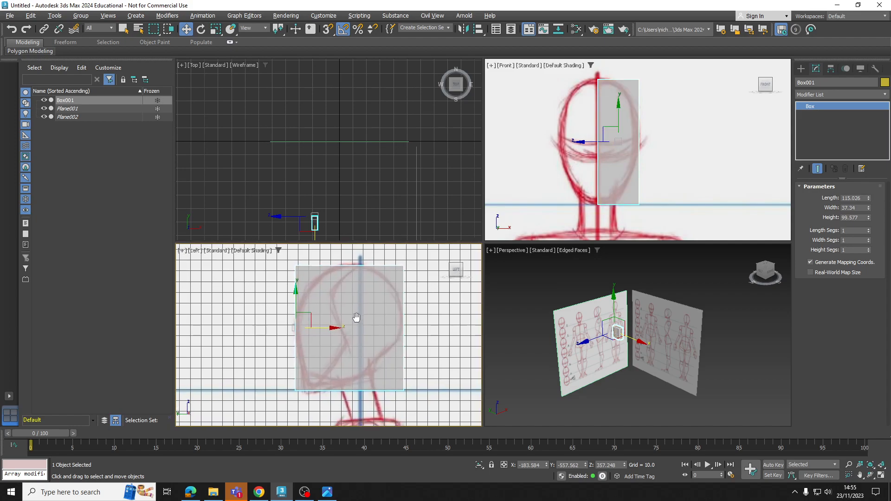
scroll(347, 327, down, 2)
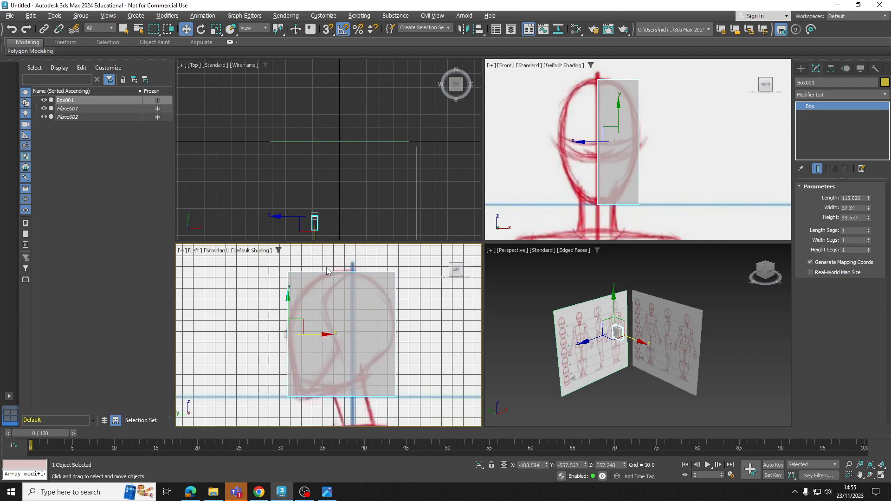
Convert the see-through head box to an Editable Poly
click(612, 136)
middle_drag(589, 150, 583, 151)
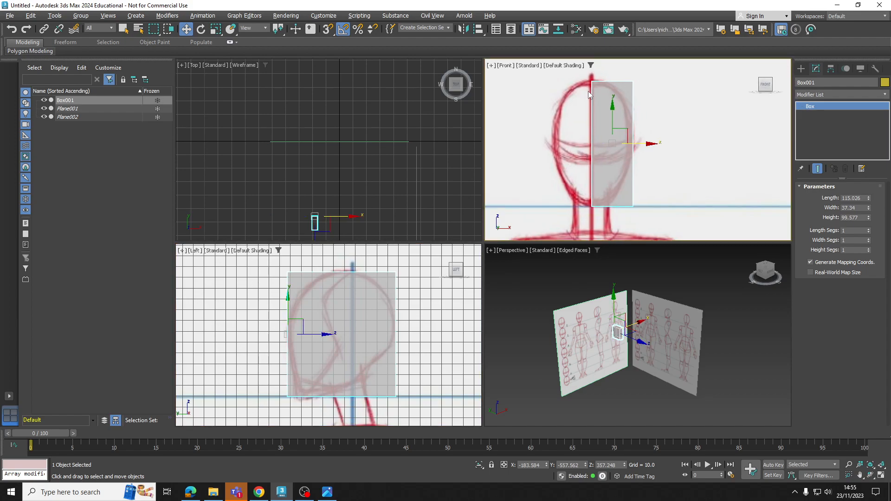
right_click(608, 112)
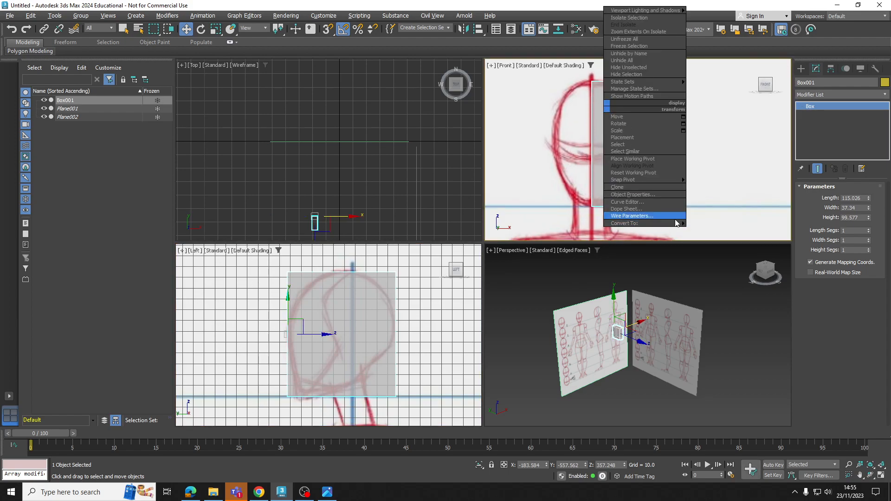
mouse_move(659, 224)
click(720, 230)
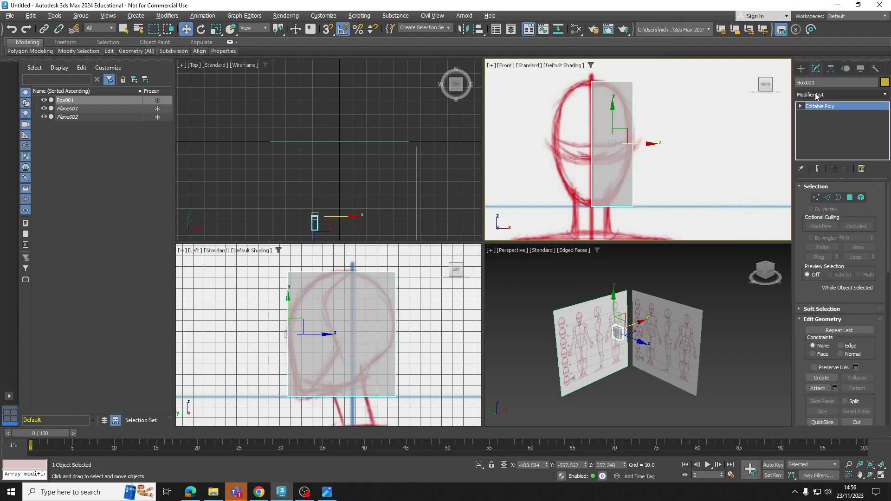
Connect the box's four vertical edges with one horizontal edge loop around its middle, and deselect the new edges
click(800, 106)
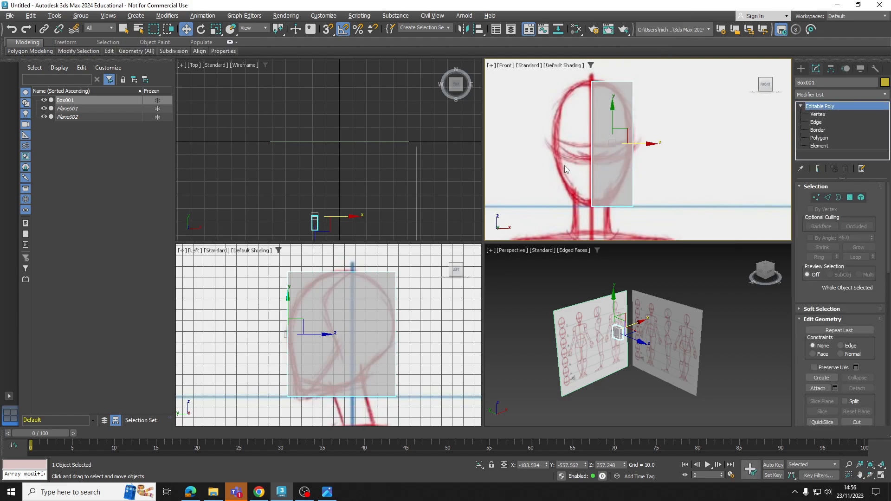
click(818, 123)
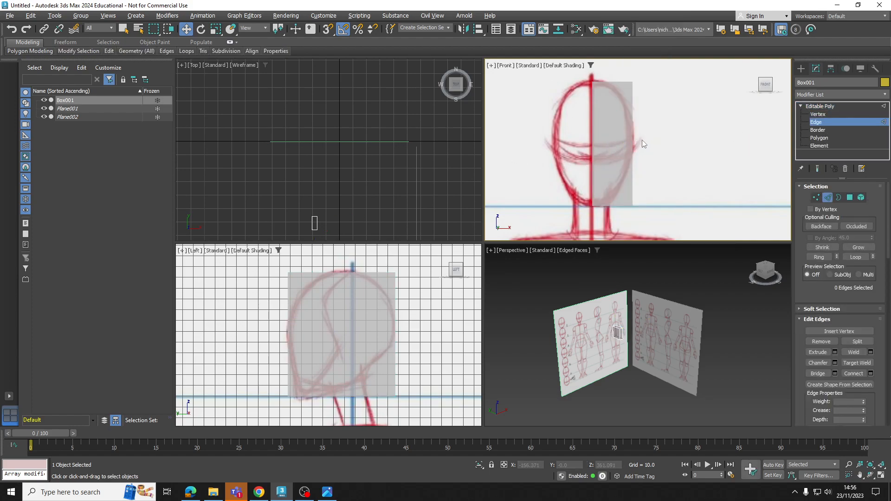
drag(625, 138, 662, 148)
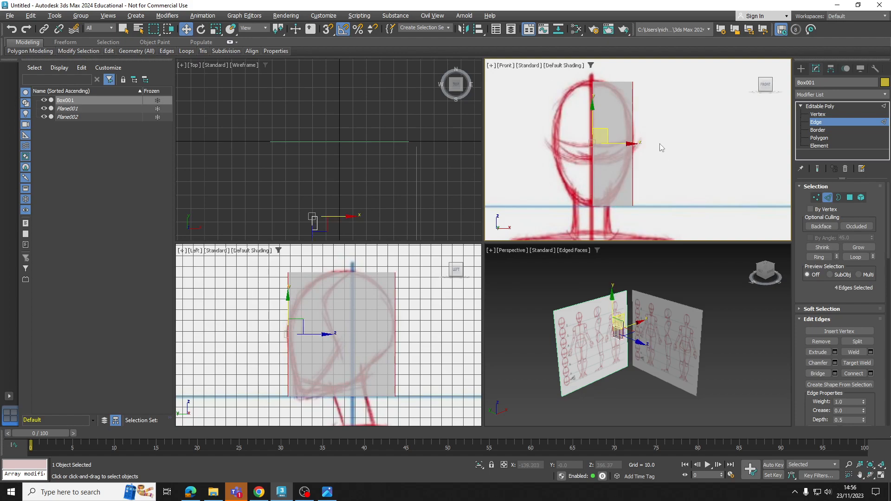
click(633, 106)
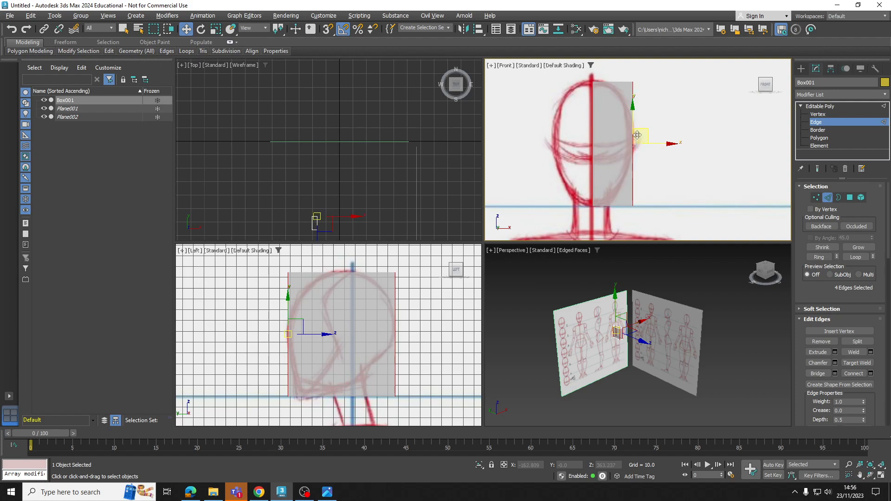
click(855, 374)
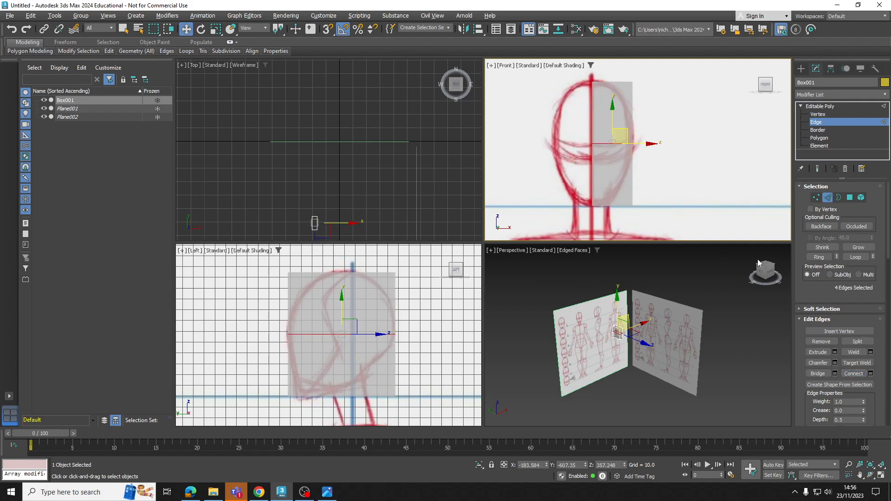
scroll(626, 150, up, 3)
click(679, 157)
middle_drag(663, 140, 663, 159)
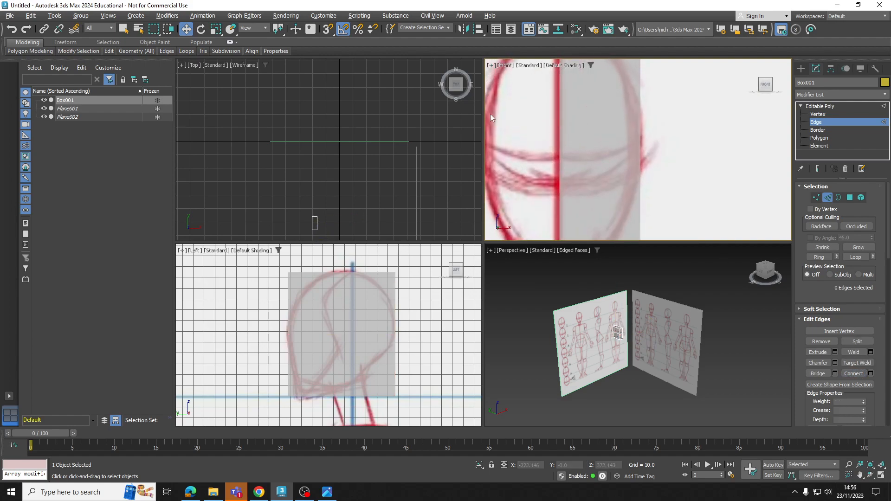
Display edged faces in the front view and connect the box's upper vertical edges with a horizontal edge loop
click(566, 71)
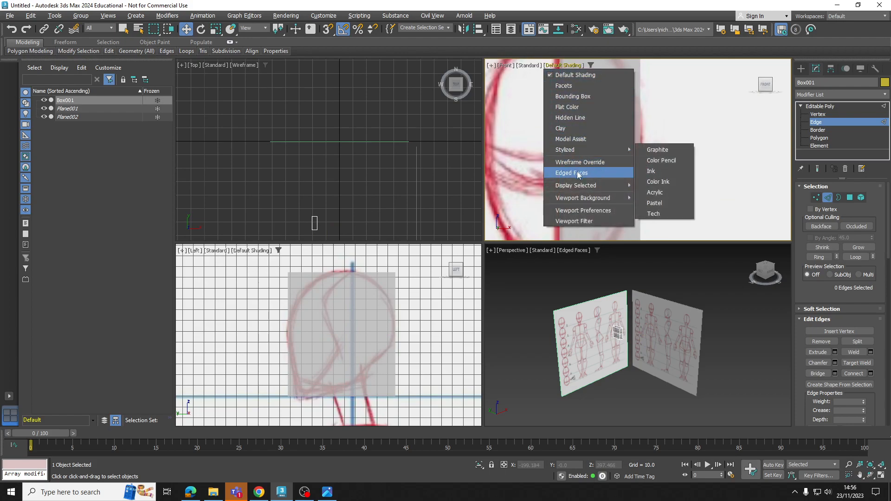
click(623, 149)
scroll(623, 149, down, 3)
drag(667, 157, 558, 168)
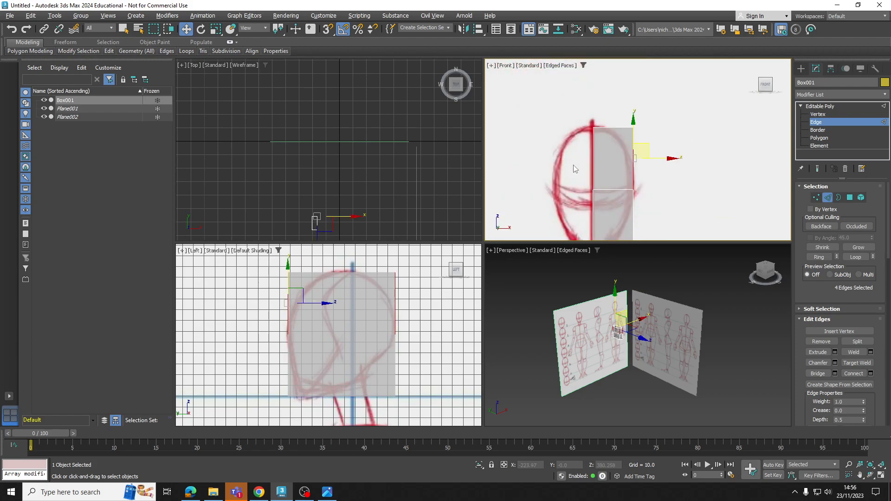
click(852, 374)
Connect the four vertical edges of the box's lower half with another horizontal edge loop and deselect the new edges
middle_drag(652, 218, 654, 158)
drag(656, 155, 574, 157)
click(853, 374)
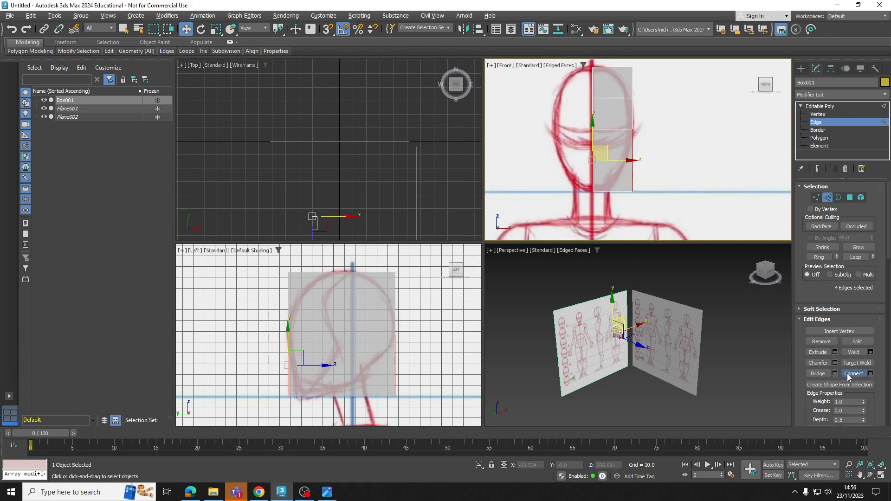
click(694, 183)
middle_drag(631, 114, 631, 127)
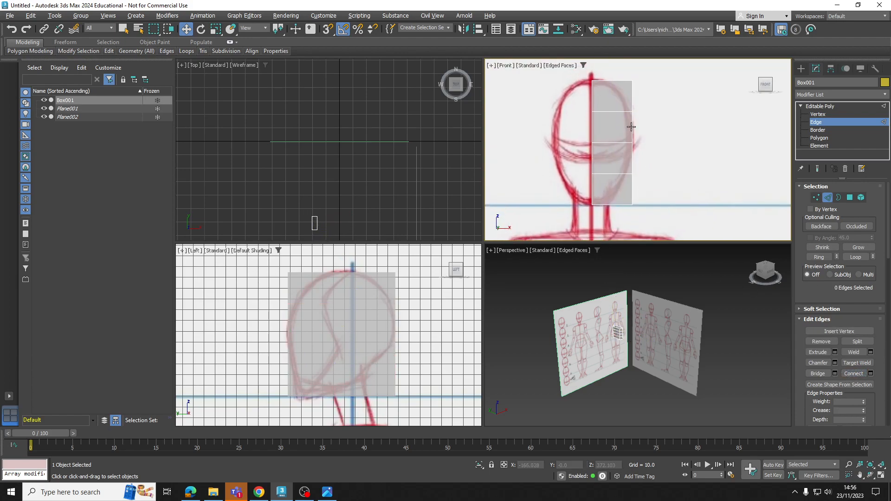
Select both the front and back vertices at the box's top outer corner and move them inward to the front-view head outline
click(819, 114)
scroll(645, 113, up, 4)
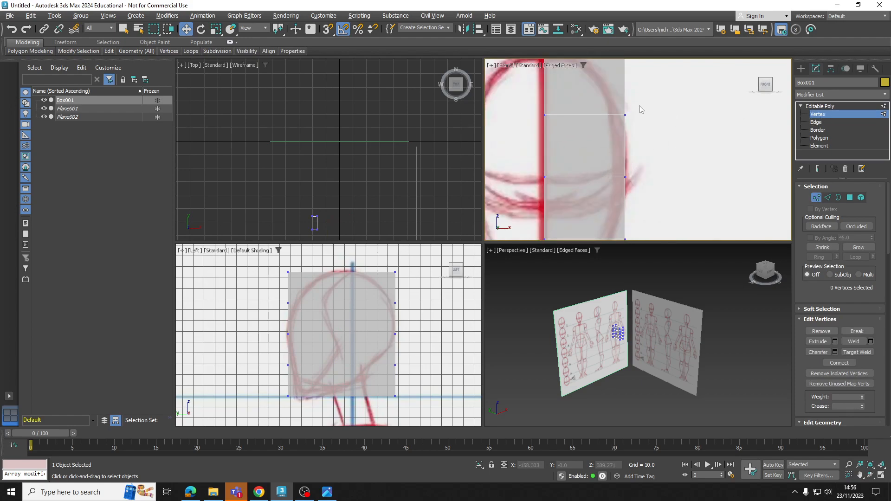
drag(623, 162, 624, 161)
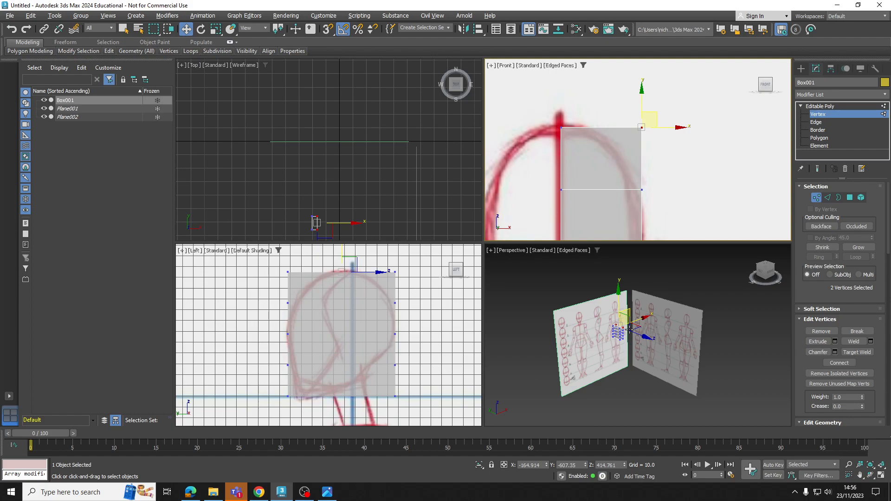
scroll(630, 330, up, 5)
alt+middle_drag(547, 334, 573, 338)
scroll(607, 338, up, 2)
click(688, 162)
click(641, 127)
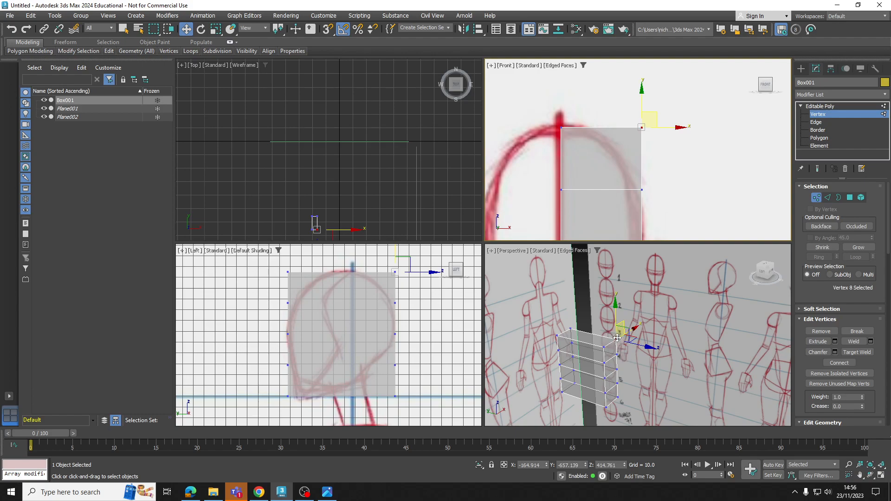
drag(701, 101, 617, 151)
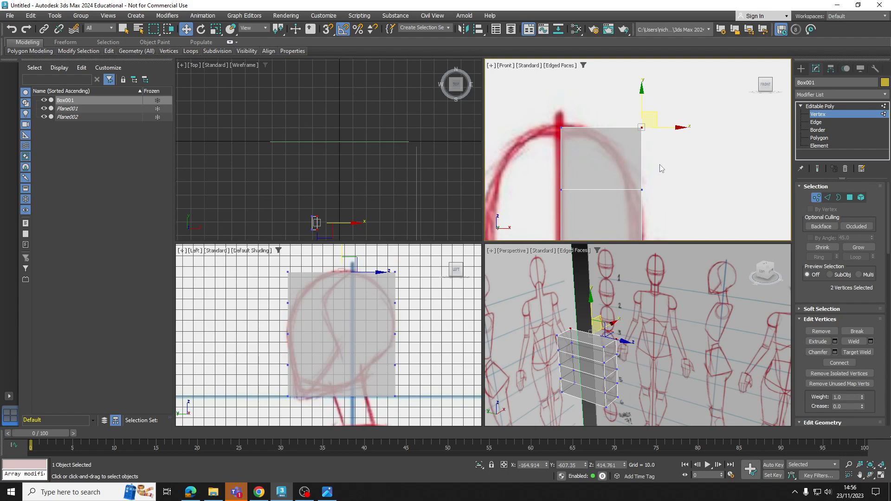
middle_drag(661, 168, 649, 169)
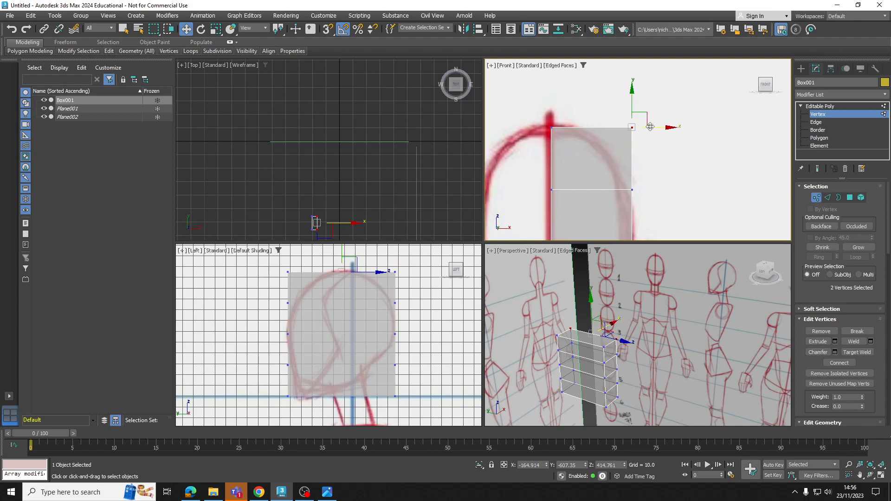
drag(643, 119, 593, 119)
Move the upper, lower and chin outer vertex pairs inward along the front-view face outline, with the chin pair at about X -192.4
middle_drag(704, 177, 702, 157)
drag(665, 155, 644, 163)
middle_drag(670, 216, 673, 84)
drag(665, 141, 655, 166)
drag(617, 241, 618, 241)
drag(667, 226, 606, 223)
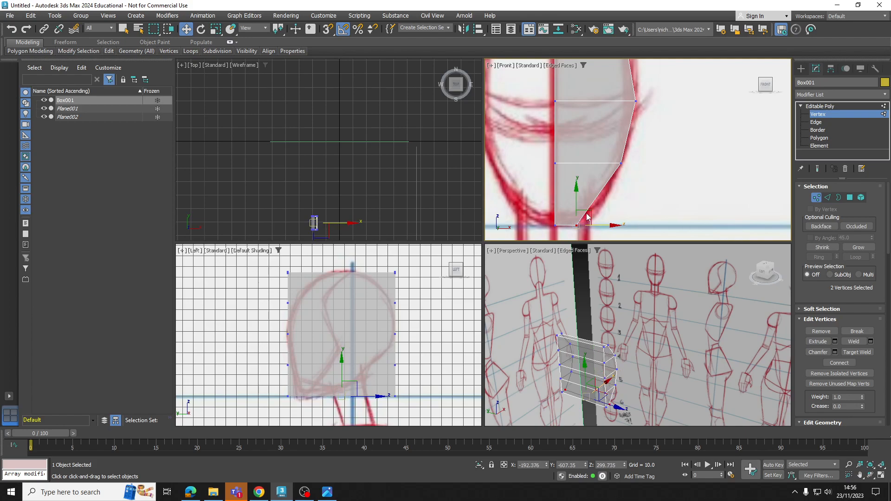
mouse_move(634, 77)
middle_down()
mouse_move(653, 190)
mouse_move(650, 161)
middle_up()
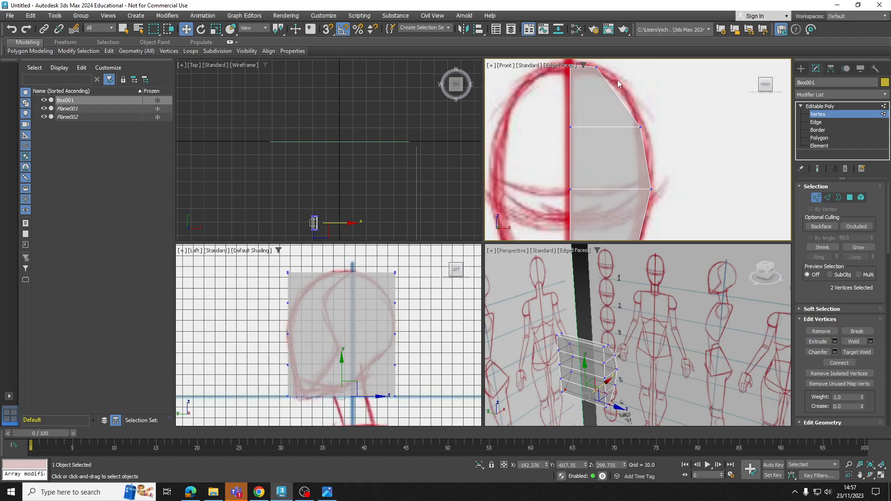
scroll(595, 127, down, 5)
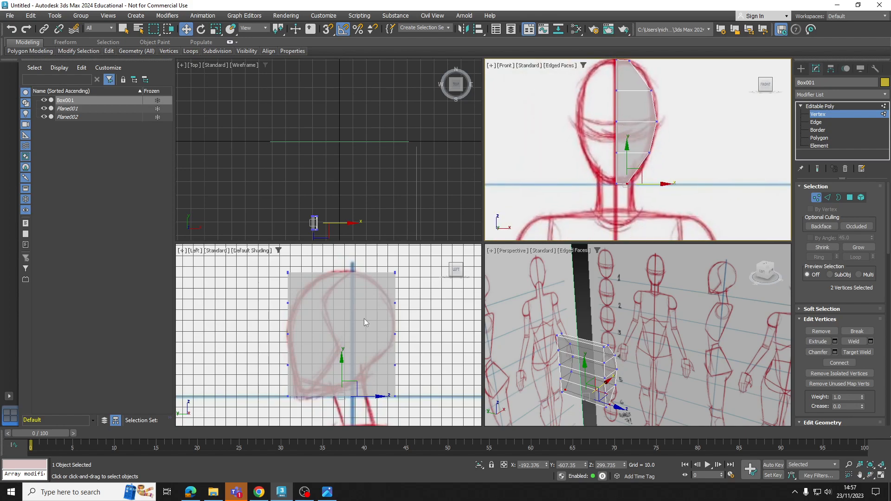
Display edged faces in the side view and move the top front vertices back onto the forehead curve of the drawing
middle_drag(364, 319, 352, 318)
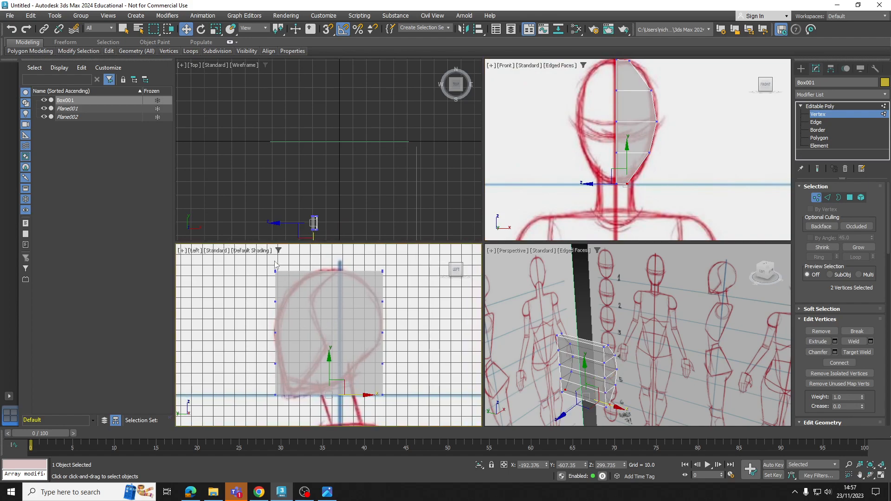
click(256, 254)
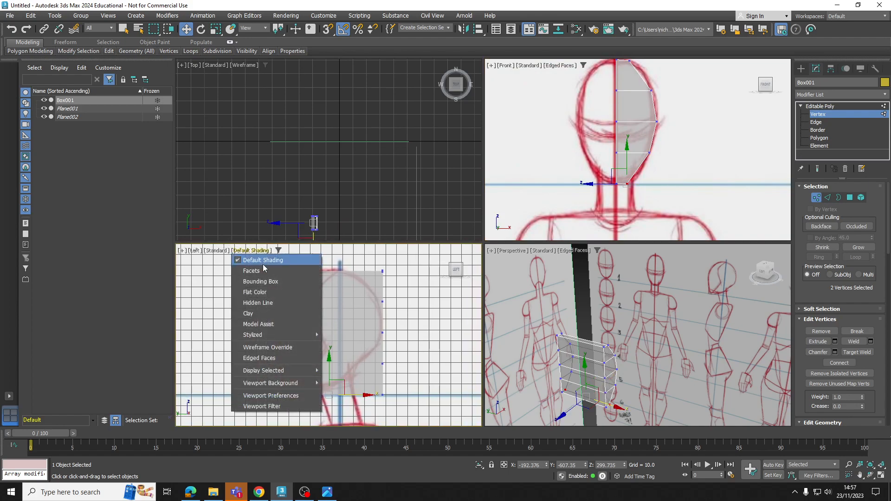
click(279, 356)
scroll(314, 314, up, 2)
middle_drag(314, 314, 316, 350)
drag(252, 279, 405, 287)
Fit the remaining front vertices down to the chin to the side-view face outline, with the chin pair at about Y -572
scroll(270, 301, up, 2)
middle_drag(362, 349, 379, 302)
mouse_move(246, 301)
mouse_down()
mouse_move(299, 336)
mouse_move(301, 322)
mouse_move(320, 325)
mouse_move(326, 347)
mouse_up()
middle_drag(326, 347, 347, 261)
drag(282, 353, 330, 373)
middle_drag(346, 383, 338, 275)
drag(266, 334, 318, 385)
drag(306, 354, 351, 353)
scroll(390, 327, down, 2)
Fit the back vertices from the jaw base up to the crown to the side-view skull outline, with the top pair at about Y -622.3
middle_drag(392, 325, 241, 332)
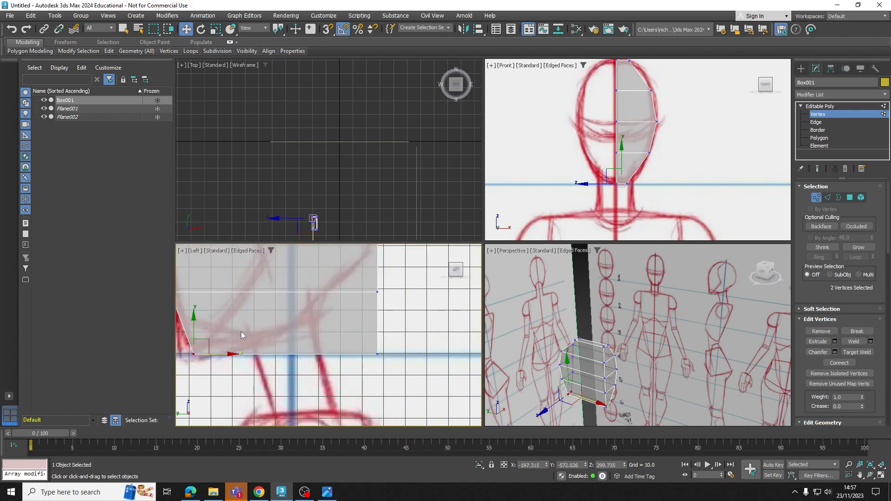
middle_drag(316, 338, 334, 348)
drag(403, 349, 275, 355)
middle_drag(338, 328, 349, 382)
drag(425, 353, 380, 363)
middle_drag(404, 329, 399, 382)
mouse_move(411, 342)
mouse_down()
mouse_move(398, 354)
mouse_move(423, 346)
mouse_up()
drag(394, 321, 412, 326)
drag(413, 259, 354, 271)
Connect the four edges of the lowest jaw section with a new horizontal edge loop
scroll(339, 330, down, 3)
middle_drag(334, 375, 363, 304)
scroll(338, 339, up, 3)
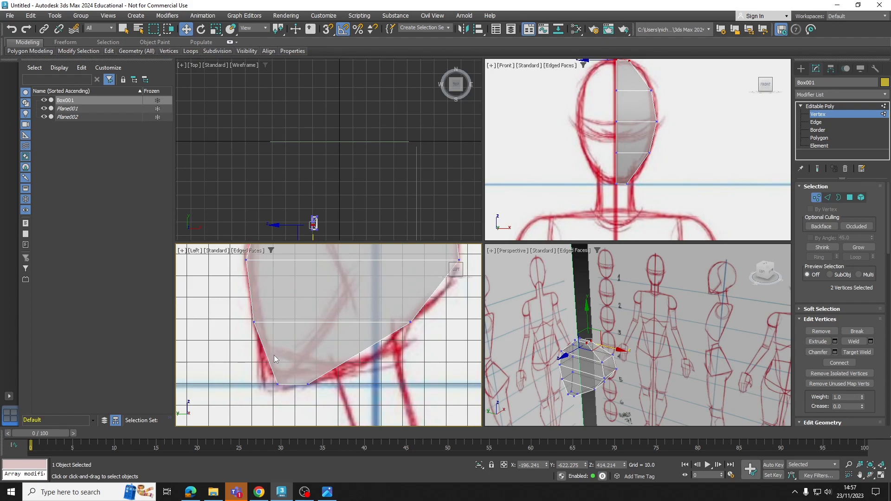
click(818, 123)
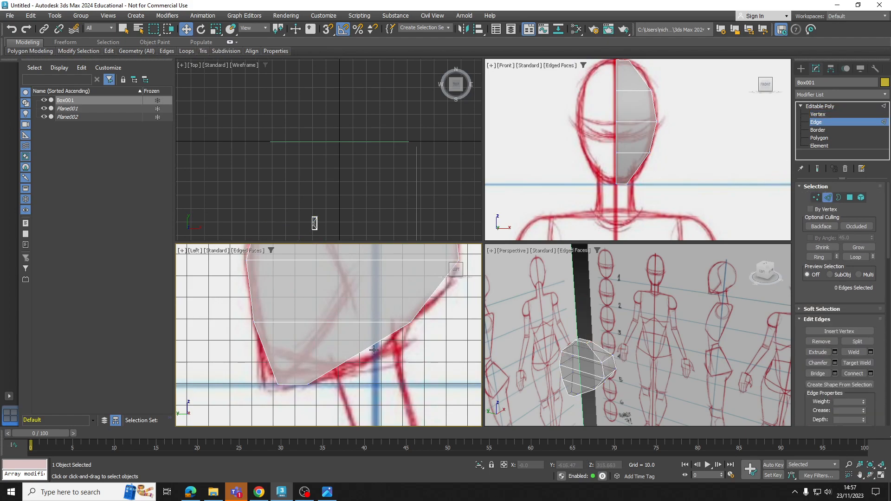
drag(232, 361, 232, 361)
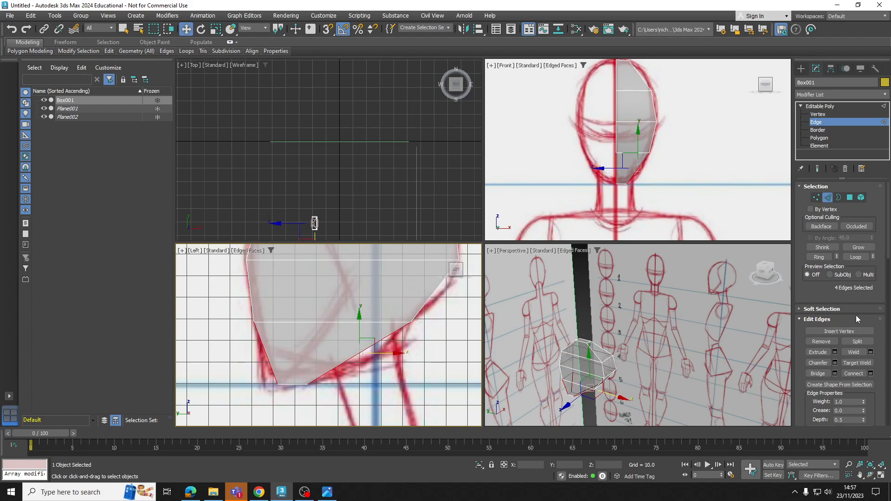
click(854, 374)
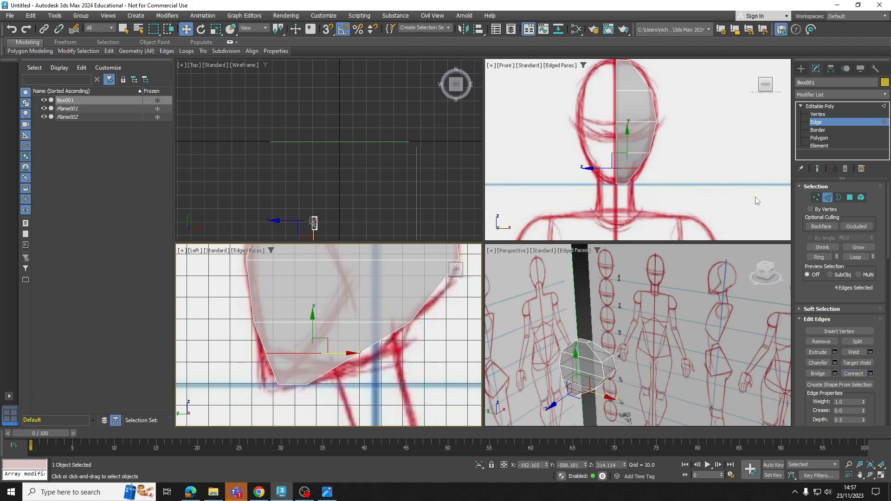
Move the new jaw loop's back and front vertices onto the side-view jaw outline, with the front pair at about Y -567
click(818, 115)
drag(349, 336, 400, 354)
drag(276, 357, 276, 358)
drag(288, 354, 288, 354)
Connect the four edges of the topmost head section with a new horizontal edge loop
middle_drag(341, 295, 342, 387)
middle_drag(324, 318, 318, 360)
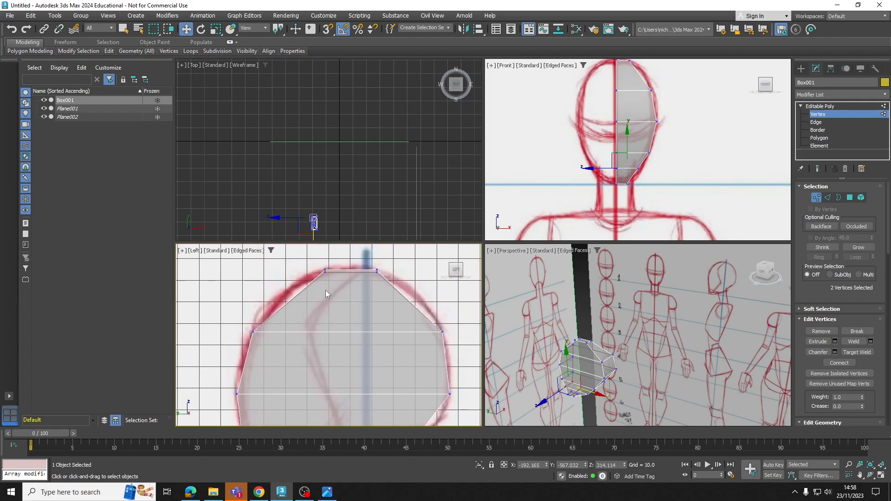
click(816, 122)
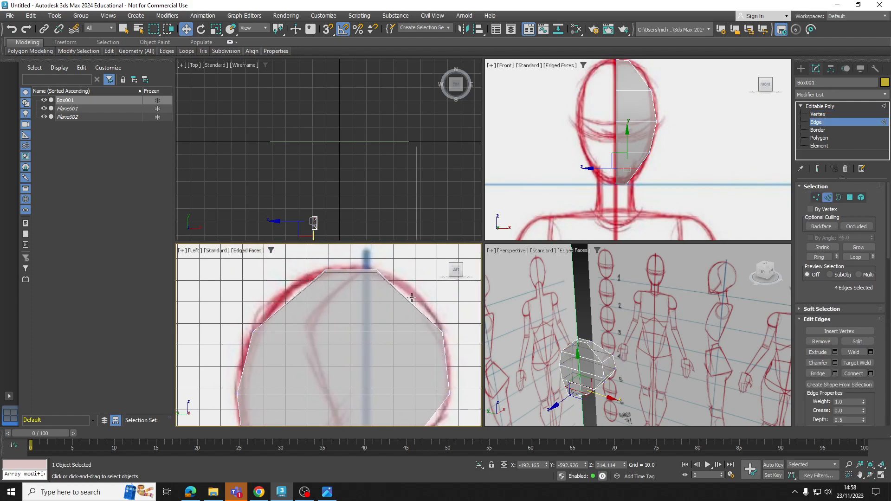
drag(365, 302, 267, 304)
click(856, 374)
Move the new crown loop's back and front vertices out to the side-view skull curve, with the front pair at about Y -576.7
click(818, 114)
drag(394, 312, 439, 302)
drag(251, 286, 310, 302)
Raise the loop below the middle one to about Z 334.3 and move its back vertices out to the drawn head outline
scroll(325, 311, down, 4)
scroll(347, 363, up, 5)
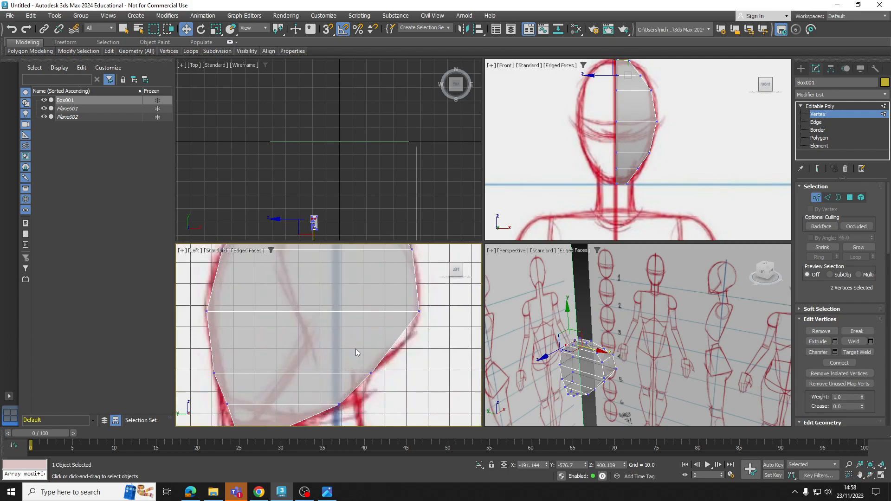
scroll(352, 361, down, 2)
drag(386, 378, 369, 371)
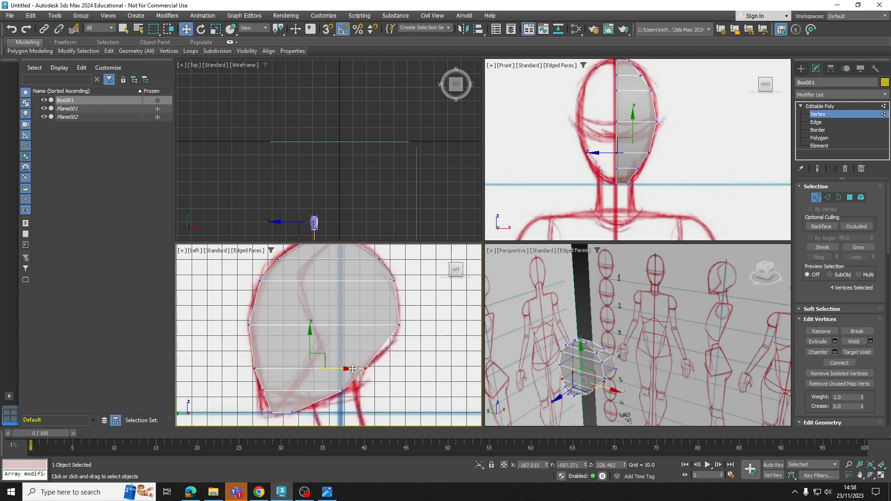
drag(310, 348, 311, 340)
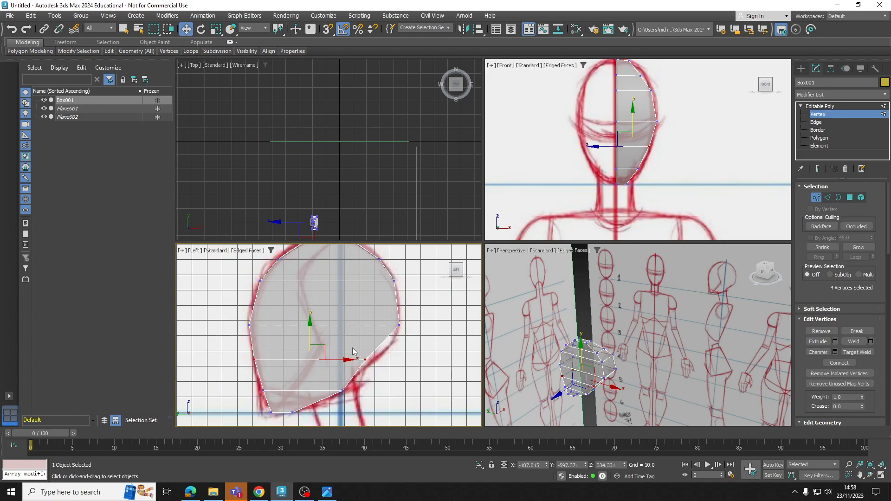
drag(370, 367, 370, 366)
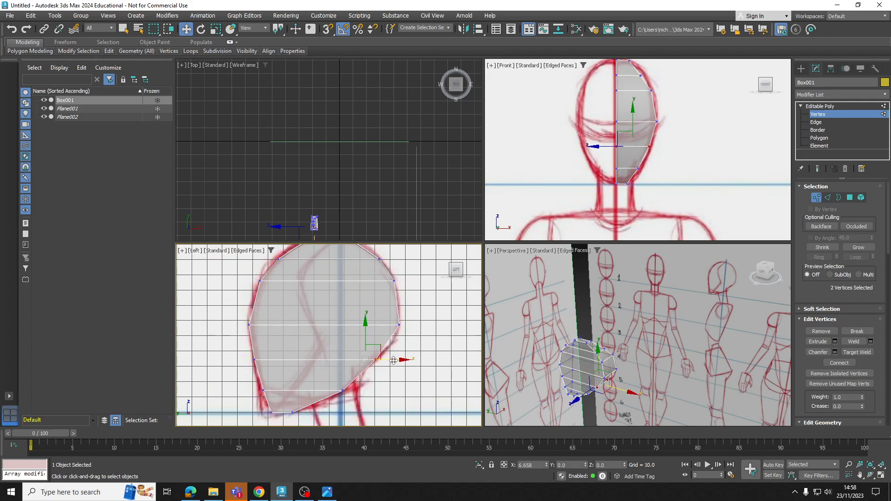
Lower the head's middle vertex loop slightly to about Z 355.4 and deselect it
click(411, 332)
drag(428, 341, 428, 341)
drag(325, 302, 325, 306)
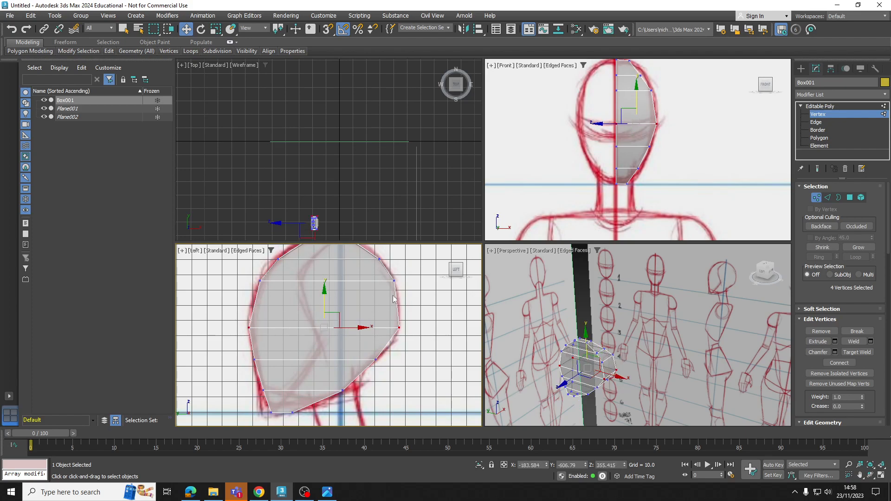
click(411, 293)
Refine the outer vertex pairs from the jaw to the crown against the front-view head outline and clear the selection
scroll(411, 294, down, 2)
scroll(647, 191, up, 8)
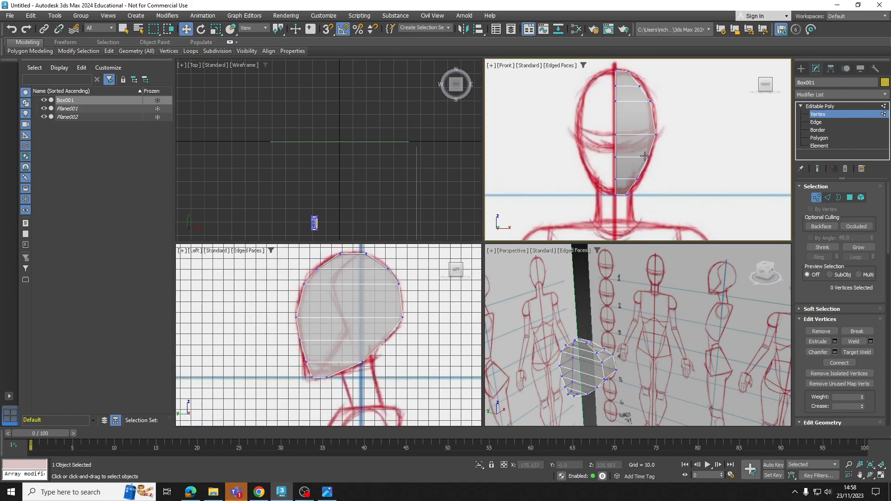
mouse_move(648, 179)
mouse_down()
mouse_move(620, 192)
mouse_move(653, 190)
mouse_up()
mouse_move(680, 113)
mouse_down()
mouse_move(644, 143)
mouse_move(678, 127)
mouse_up()
middle_drag(688, 88, 680, 193)
middle_drag(680, 114, 666, 204)
mouse_move(638, 114)
mouse_down()
mouse_move(600, 140)
mouse_move(642, 126)
mouse_up()
scroll(621, 144, down, 5)
click(676, 166)
Return to the Editable Poly's whole-object level and add a Symmetry modifier to the half head
middle_drag(643, 185, 646, 163)
middle_drag(589, 312, 588, 303)
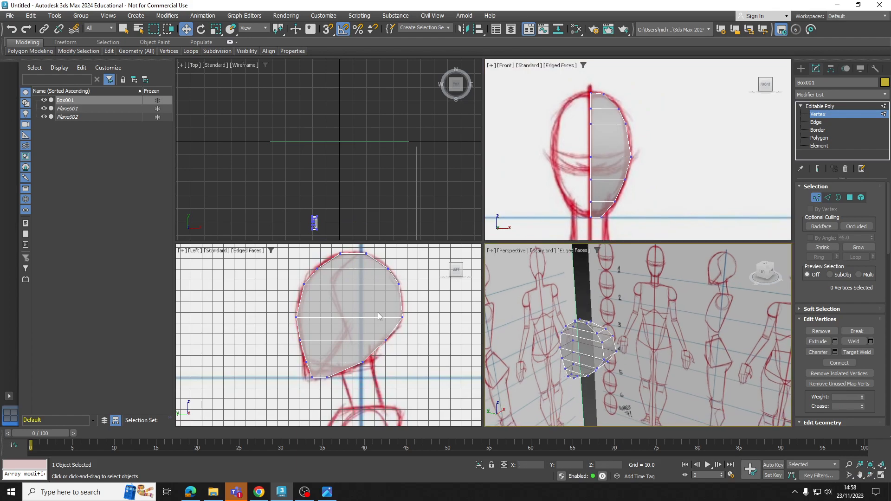
middle_drag(378, 317, 372, 323)
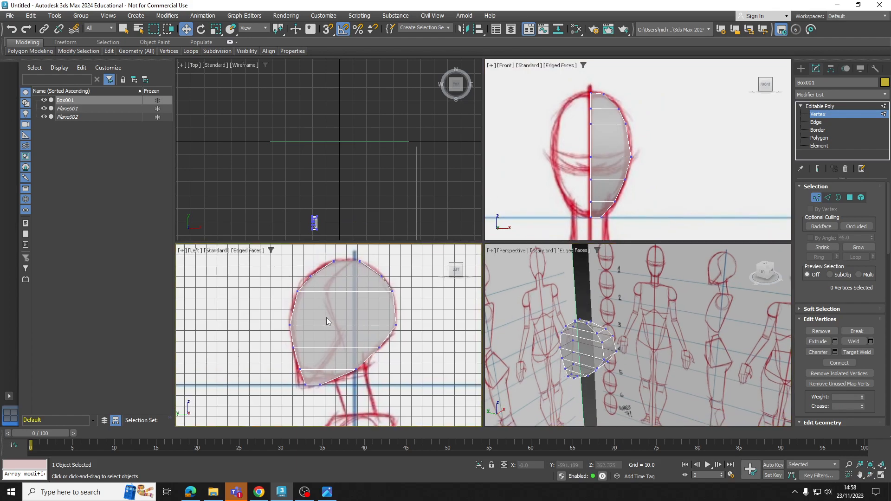
mouse_move(599, 358)
middle_down()
mouse_move(672, 343)
mouse_move(715, 350)
mouse_move(636, 370)
mouse_move(549, 308)
mouse_move(517, 358)
mouse_move(623, 367)
mouse_move(707, 351)
mouse_move(665, 350)
mouse_move(720, 356)
mouse_move(711, 342)
middle_up()
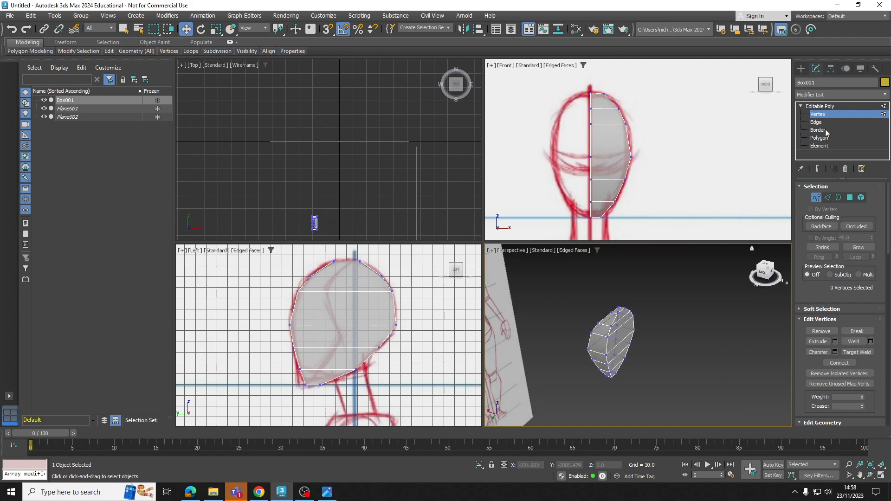
click(831, 106)
alt+middle_drag(654, 314, 640, 319)
click(837, 95)
click(837, 93)
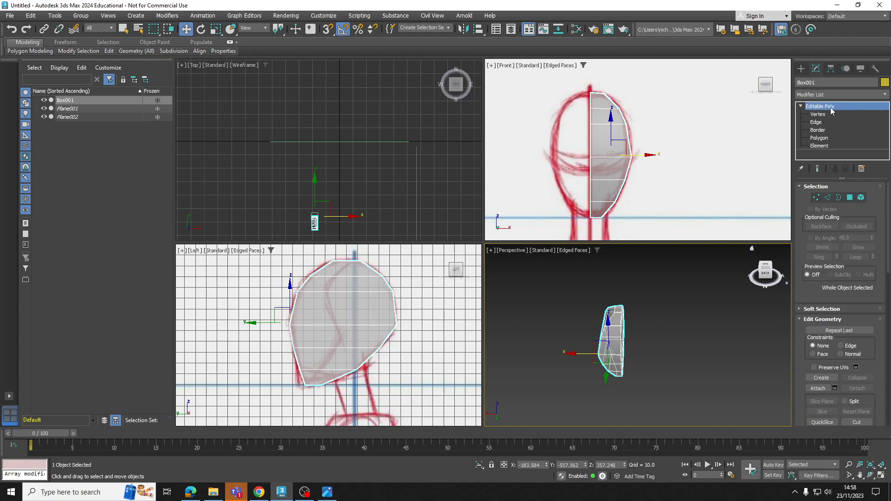
click(831, 94)
scroll(845, 195, down, 3)
scroll(888, 216, down, 15)
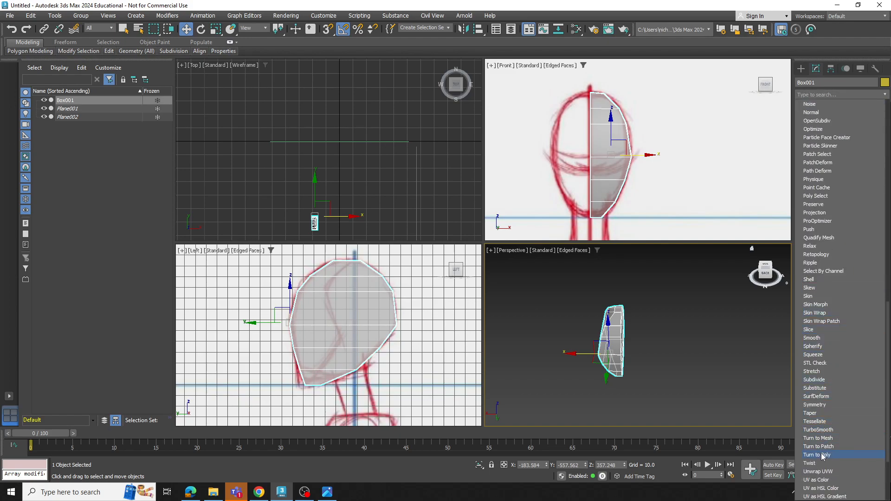
click(823, 407)
Move the Symmetry modifier's mirror plane onto the centre line of the front-view head drawing, at about X -202.1
middle_drag(643, 340, 659, 342)
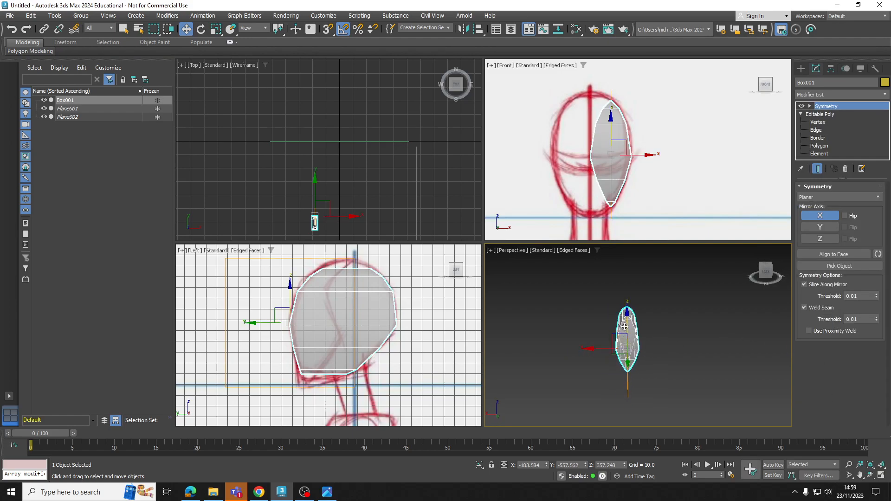
scroll(611, 155, up, 2)
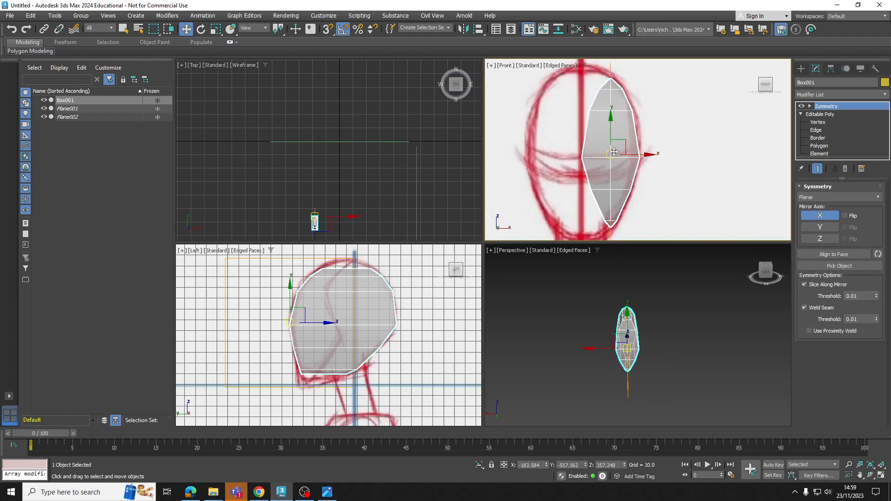
click(811, 107)
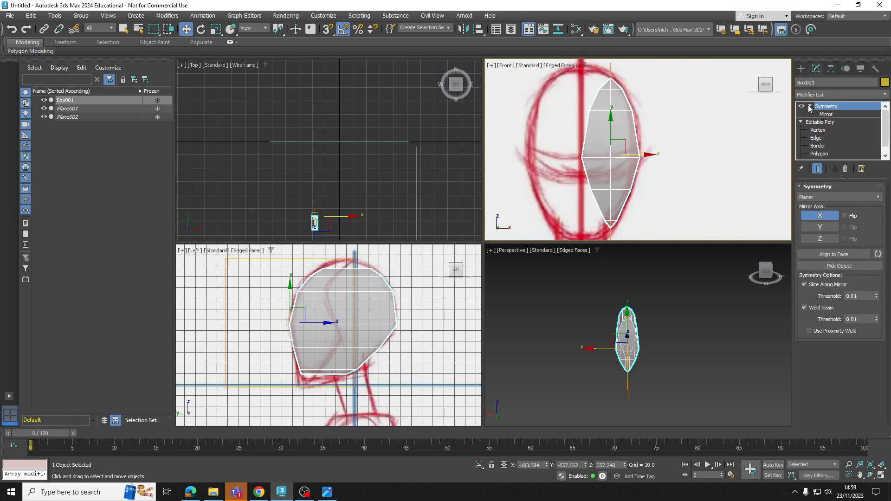
click(829, 114)
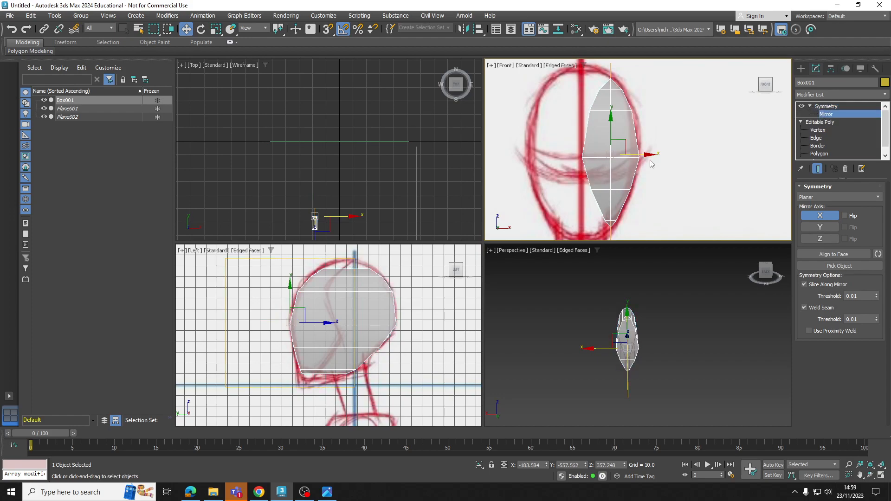
drag(647, 155, 602, 136)
scroll(586, 158, up, 8)
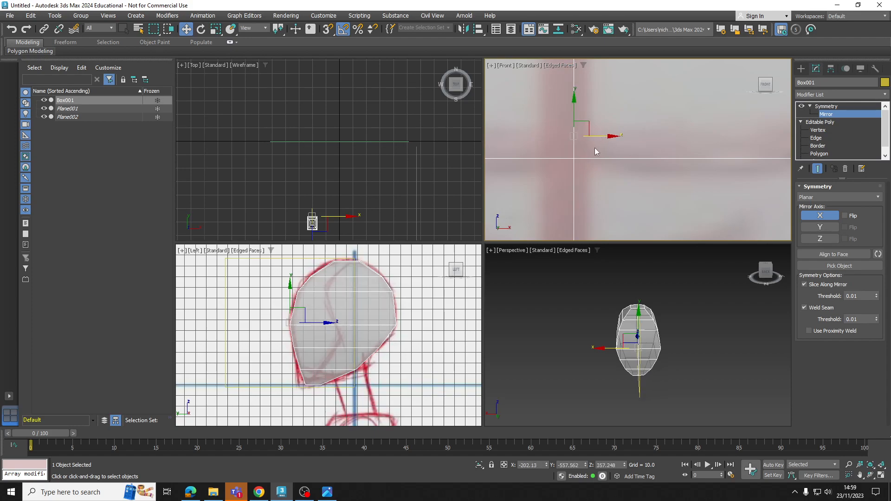
scroll(599, 145, down, 8)
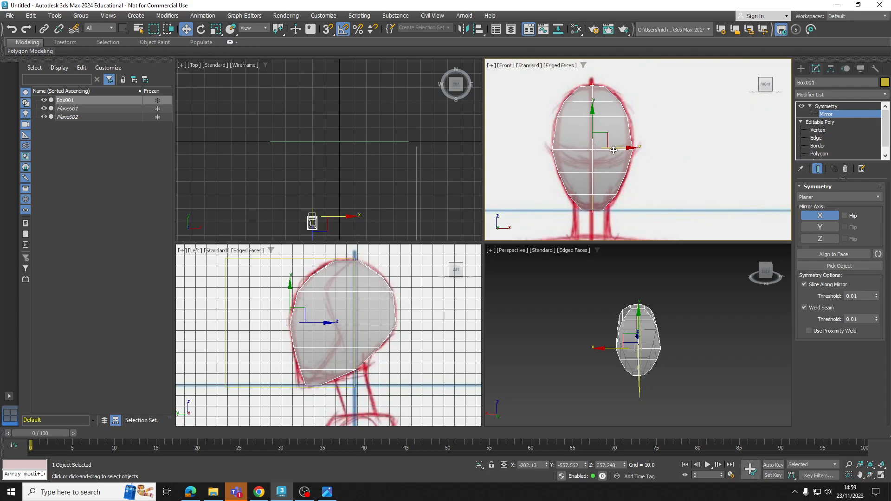
Return to vertex editing of the base mesh with the mirrored end result shown, and turn off the head's see-through display
mouse_move(652, 311)
alt+middle_down()
mouse_move(633, 303)
mouse_move(651, 320)
mouse_move(634, 340)
alt+middle_up()
click(820, 131)
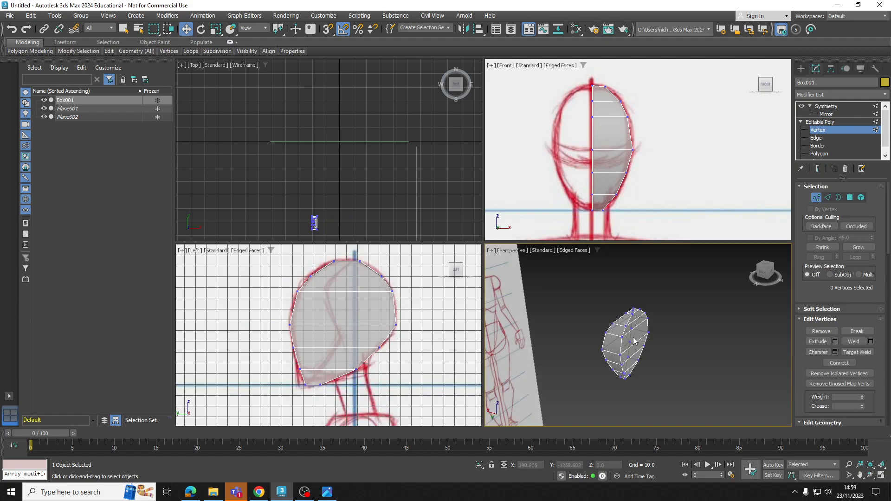
click(819, 169)
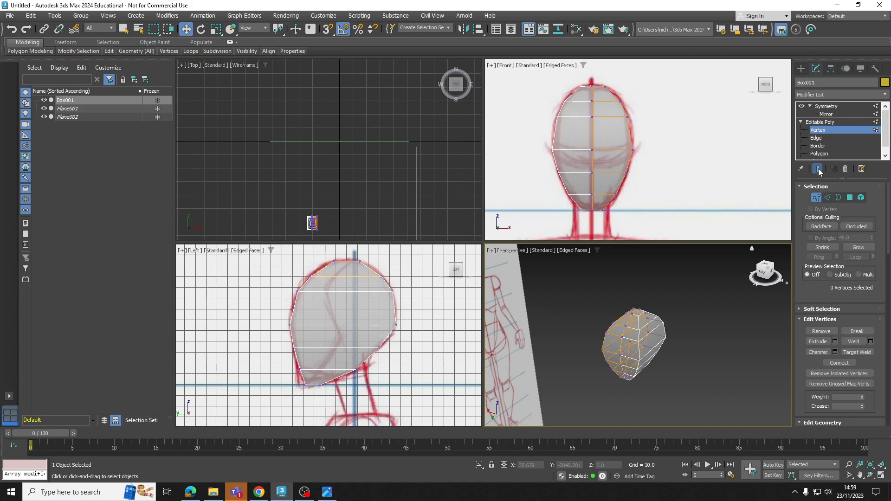
alt+middle_drag(650, 334, 772, 334)
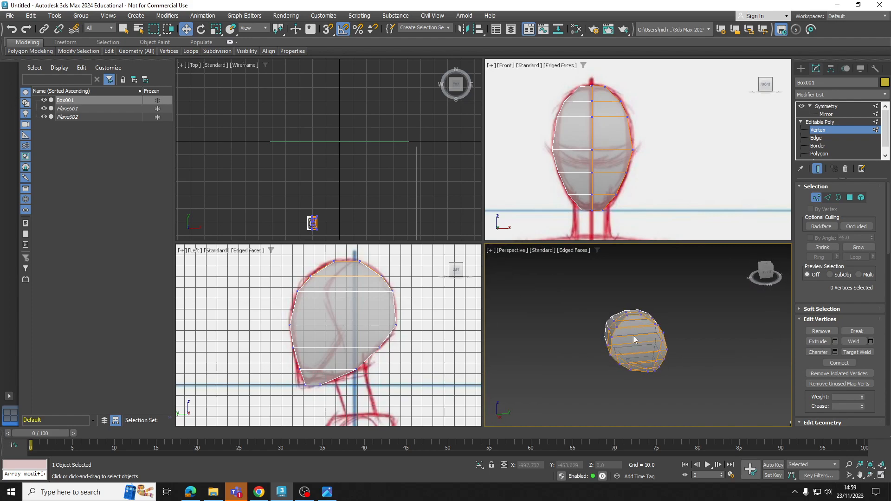
alt+middle_drag(634, 339, 642, 344)
scroll(643, 342, up, 5)
alt+middle_drag(628, 303, 622, 282)
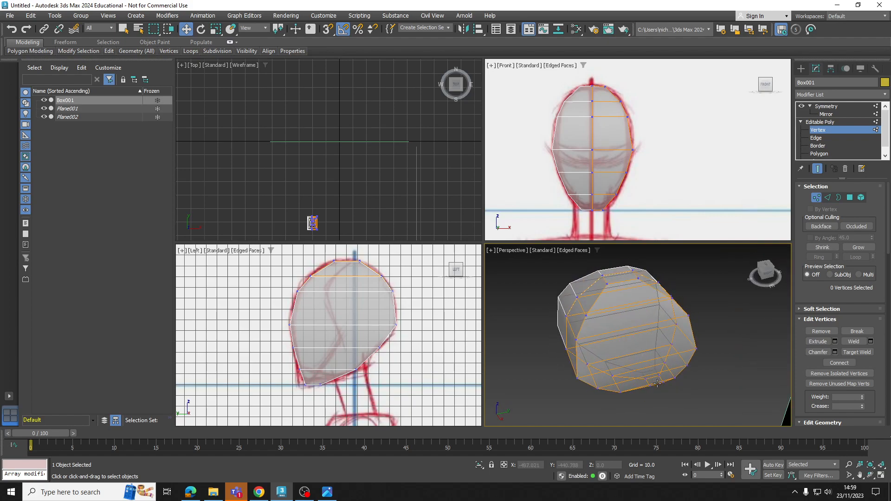
middle_drag(658, 383, 639, 356)
key(alt+x)
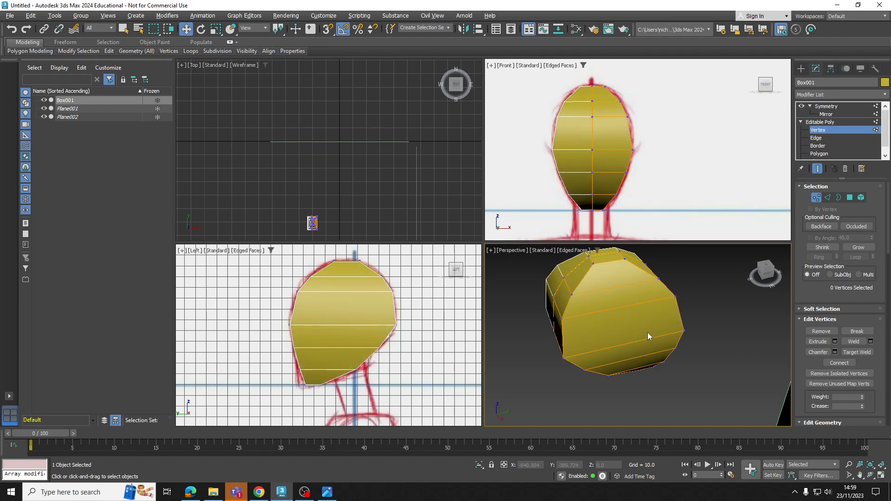
Select the front-to-back edges down the outer side of the half head, from the crown to the chin
alt+middle_drag(647, 333, 615, 314)
click(817, 139)
click(608, 293)
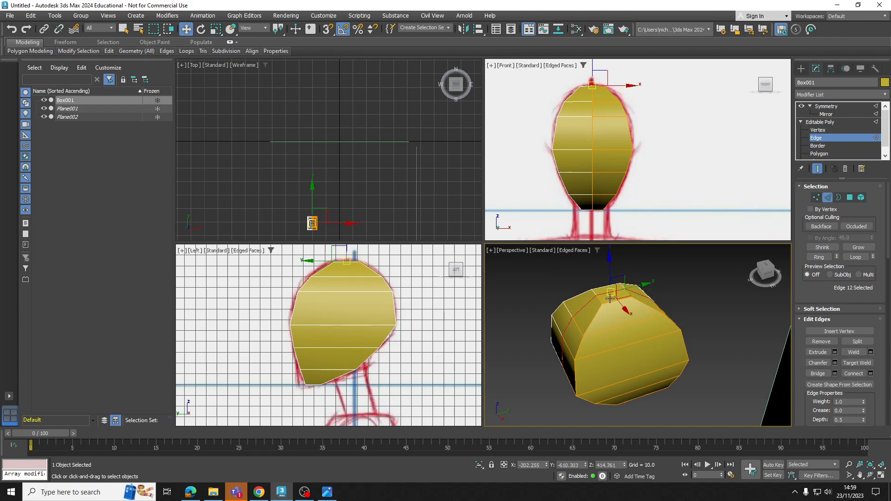
ctrl+click(617, 315)
alt+middle_drag(612, 308, 739, 306)
click(598, 332)
alt+middle_drag(604, 324, 623, 345)
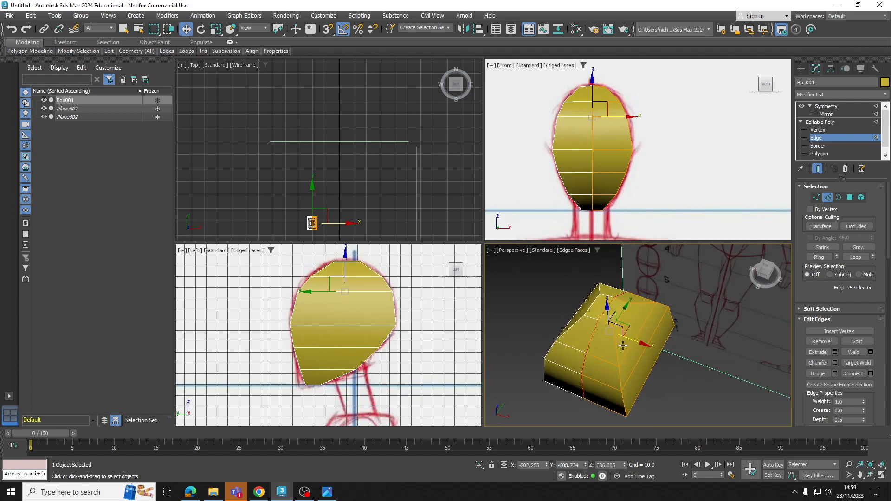
ctrl+click(642, 340)
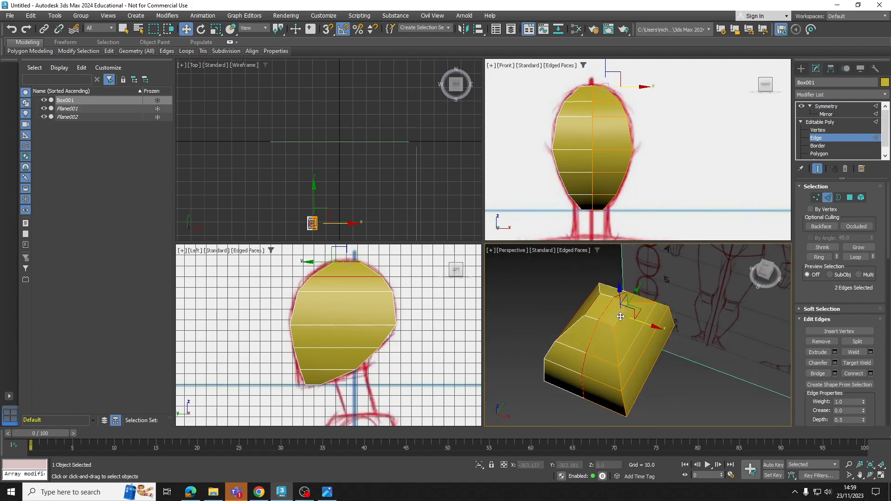
ctrl+click(643, 350)
alt+middle_drag(644, 349, 647, 393)
ctrl+click(638, 333)
ctrl+click(641, 359)
ctrl+click(637, 387)
scroll(637, 387, up, 3)
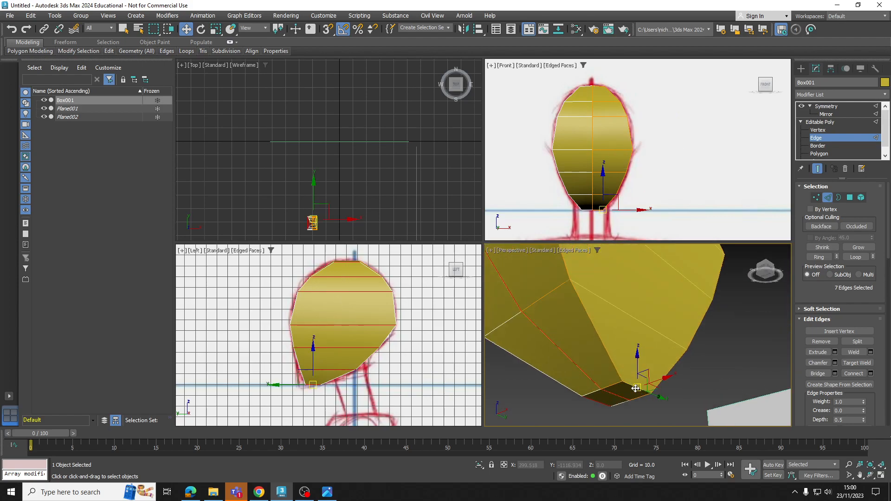
scroll(636, 323, down, 6)
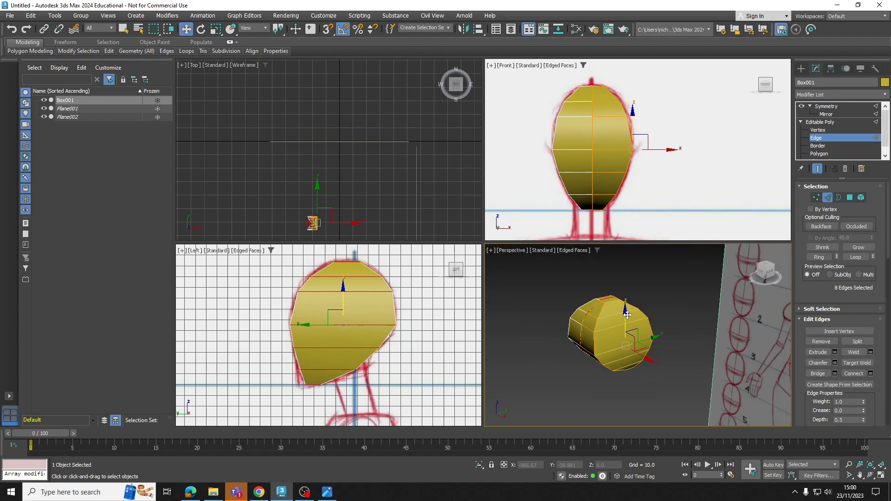
click(870, 374)
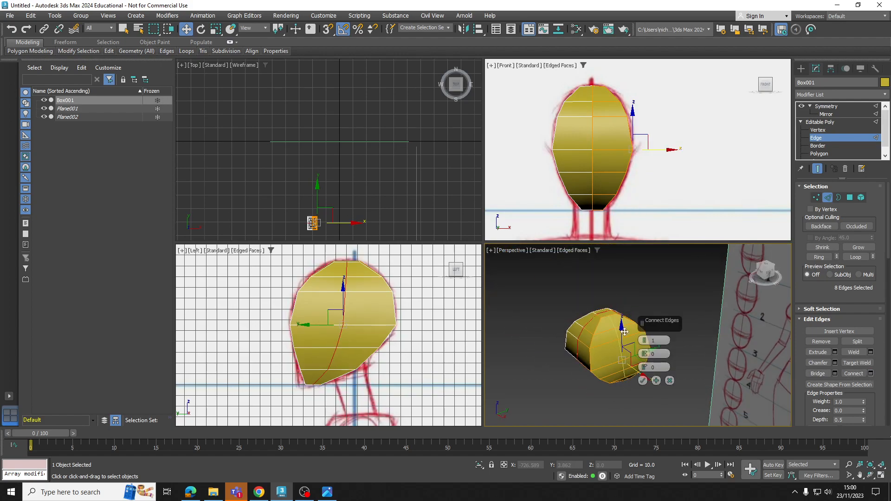
scroll(605, 342, up, 5)
alt+middle_drag(606, 342, 615, 374)
scroll(599, 332, down, 3)
alt+middle_drag(615, 374, 616, 381)
scroll(606, 298, up, 5)
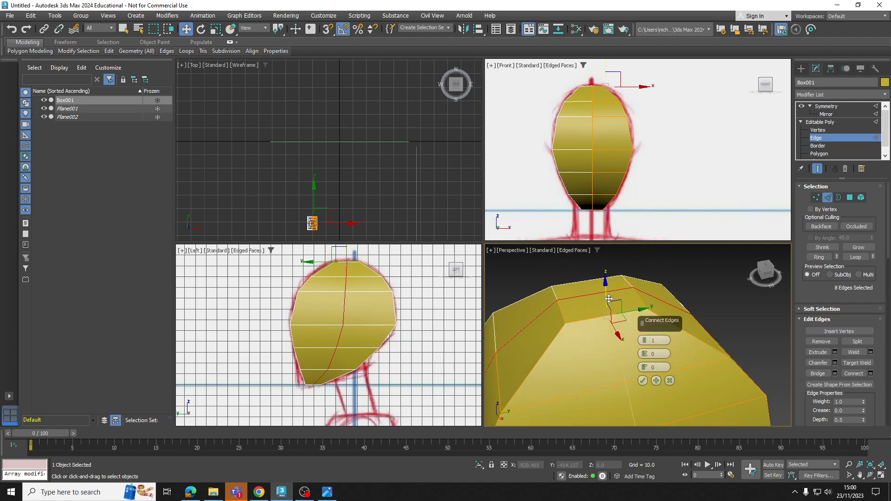
click(670, 381)
Add the missing crown edge at the centre line to the selection and connect the edges with 1 segment
scroll(577, 348, up, 3)
ctrl+click(555, 322)
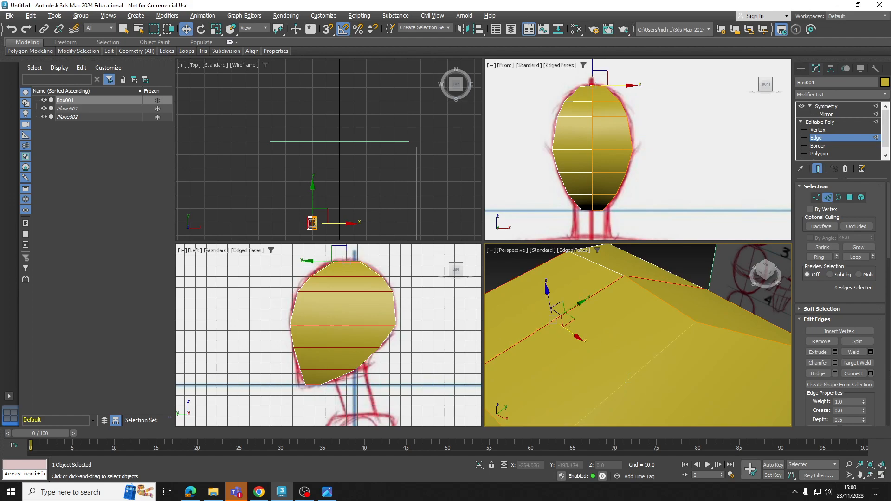
click(871, 374)
scroll(696, 357, down, 5)
alt+middle_drag(704, 360, 682, 353)
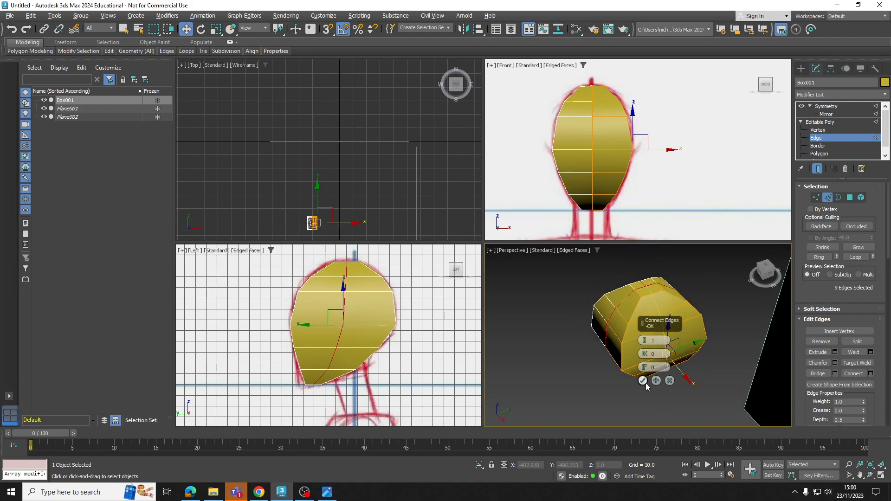
click(643, 380)
Pull the outer back corner vertices of the two upper loops inward to start rounding the back of the head
click(819, 131)
alt+middle_drag(649, 311, 695, 343)
click(634, 349)
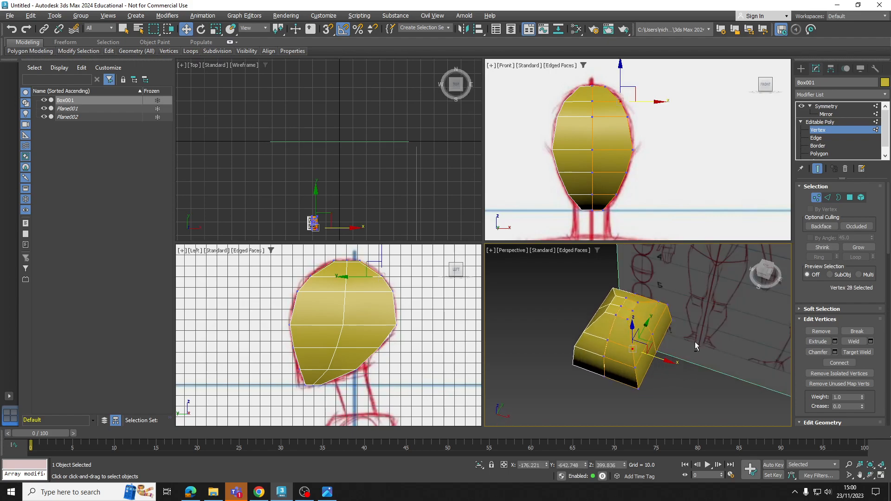
drag(667, 361, 648, 372)
click(636, 369)
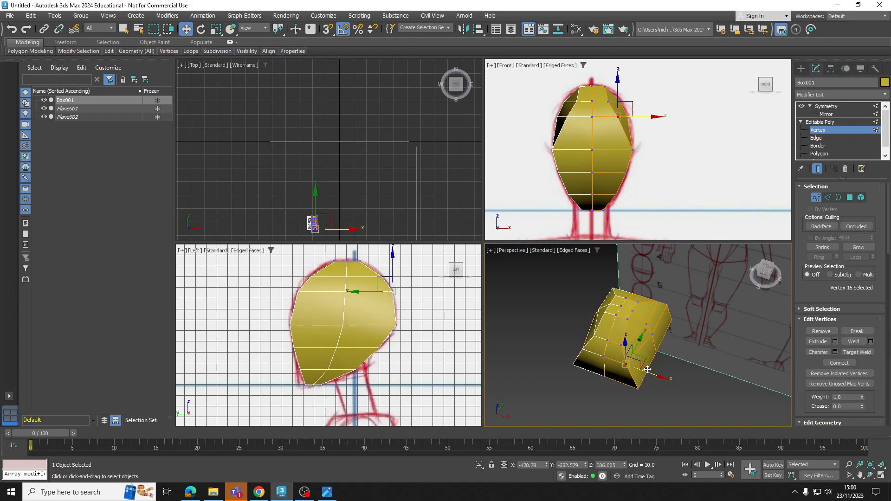
alt+middle_drag(647, 372, 617, 378)
scroll(617, 378, up, 2)
click(630, 348)
drag(649, 354, 656, 380)
Shift the middle loop's outer back vertex inward so it follows the rounded back of the head
click(626, 370)
middle_drag(640, 392, 650, 364)
click(649, 338)
drag(667, 342, 693, 326)
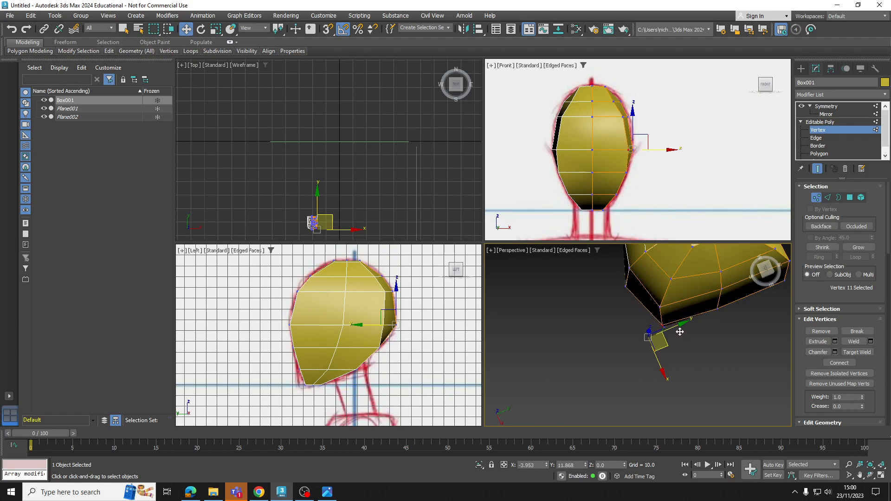
Shift the outer back vertices of the middle and upper loops forward in the left view to form an even curve
scroll(376, 292, up, 6)
click(371, 269)
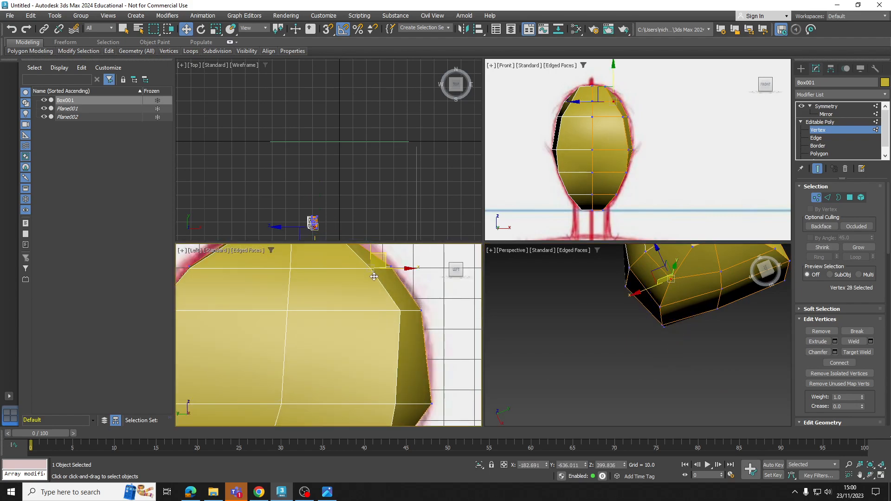
middle_drag(372, 269, 373, 323)
drag(388, 323, 374, 323)
click(401, 366)
drag(420, 364, 403, 362)
scroll(398, 390, down, 4)
middle_drag(397, 401, 389, 297)
click(391, 319)
drag(413, 318, 403, 318)
click(386, 349)
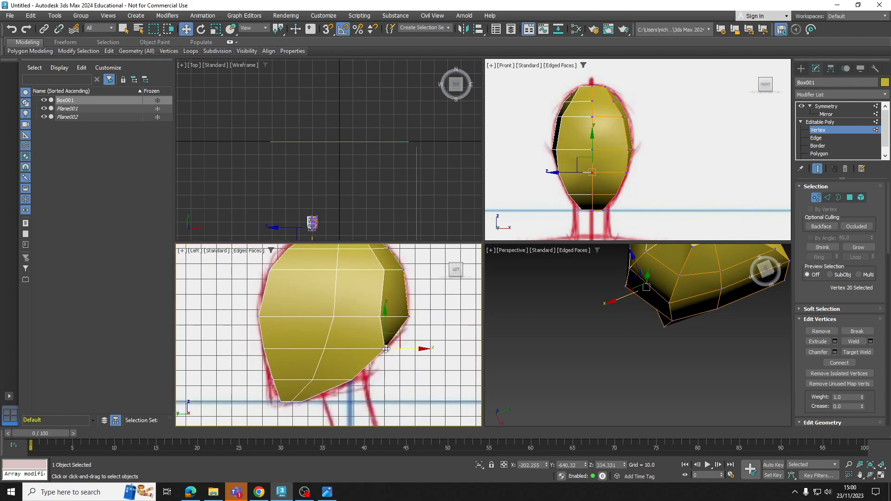
drag(404, 348, 385, 349)
key(ctrl+z)
Pull the outer back vertices of the loops below the middle one inward and forward to round the lower back
mouse_move(656, 302)
alt+middle_down()
mouse_move(667, 301)
mouse_move(625, 358)
mouse_move(637, 293)
mouse_move(623, 328)
mouse_move(677, 306)
alt+middle_up()
click(675, 299)
alt+middle_drag(598, 333, 551, 428)
click(608, 303)
drag(625, 311, 643, 298)
alt+middle_drag(643, 298, 653, 256)
click(641, 337)
alt+middle_drag(642, 337, 621, 369)
drag(653, 347, 650, 342)
Move the outer front vertices of the upper and middle loops backward to round the side of the face
alt+middle_drag(649, 342, 650, 377)
click(643, 343)
scroll(653, 351, up, 4)
drag(654, 363, 633, 344)
click(671, 374)
drag(682, 390, 647, 373)
click(678, 397)
drag(687, 412, 648, 389)
Move the outer front vertices of the two loops below the middle one backward to round the cheek and jaw
alt+middle_drag(648, 386, 660, 320)
click(672, 374)
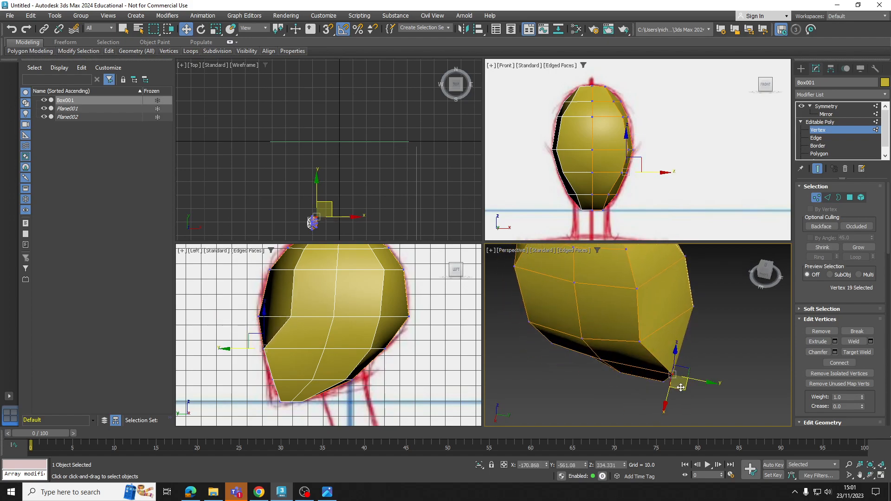
drag(683, 392, 655, 385)
click(663, 382)
alt+middle_drag(661, 334, 625, 372)
scroll(625, 373, up, 3)
scroll(625, 373, up, 2)
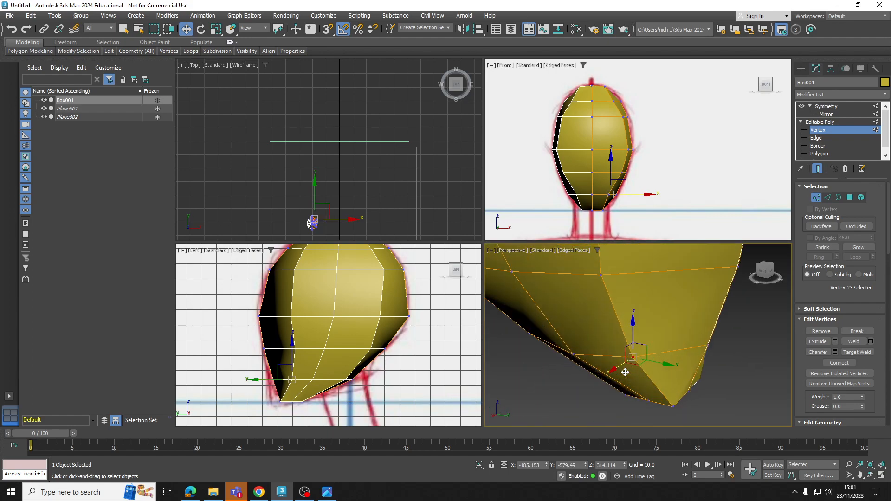
Pull the outer front chin vertex backward and in towards the centre line, to about X -195.2, Y -586.0
click(672, 407)
mouse_move(675, 409)
alt+middle_down()
mouse_move(674, 377)
mouse_move(681, 413)
alt+middle_up()
drag(681, 424, 677, 410)
alt+middle_drag(655, 345, 695, 262)
click(629, 380)
alt+middle_drag(630, 380, 651, 367)
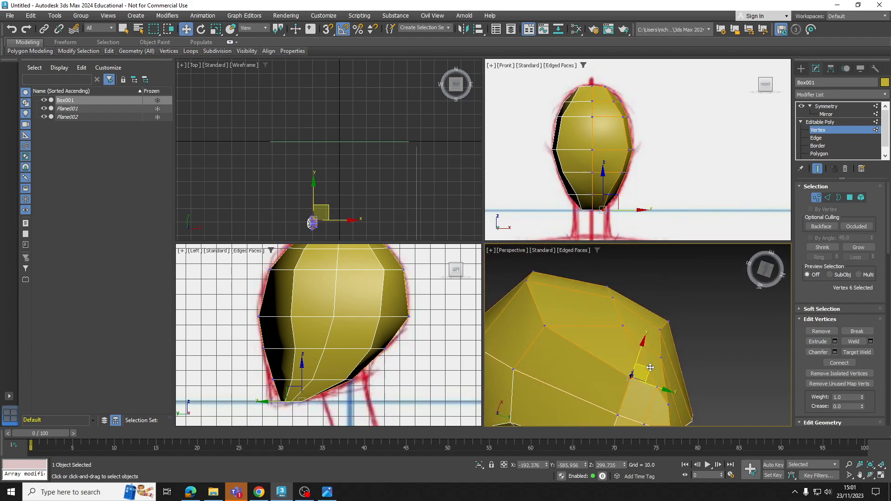
drag(647, 373, 646, 381)
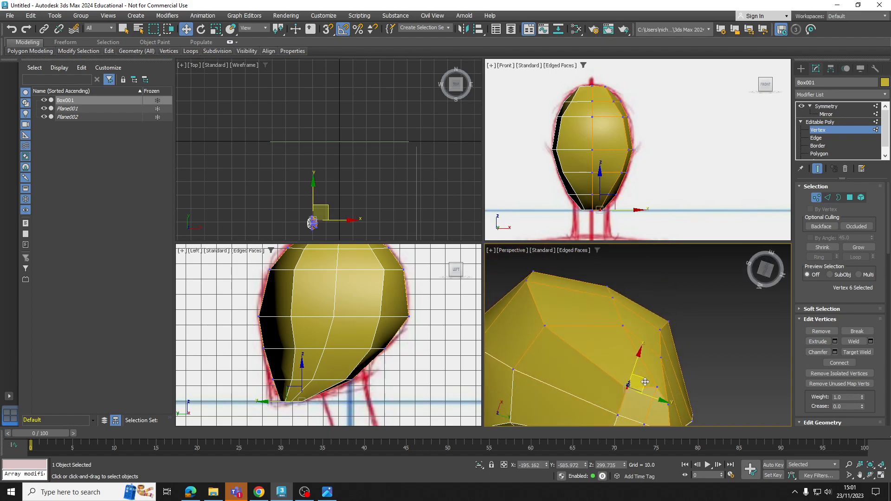
Nudge the middle loop's outer back vertex sideways to about X -168.9
scroll(645, 380, down, 2)
alt+middle_drag(613, 338, 609, 432)
scroll(631, 348, down, 3)
alt+middle_drag(593, 382, 616, 336)
click(603, 327)
drag(632, 327, 628, 328)
alt+middle_drag(628, 329, 623, 365)
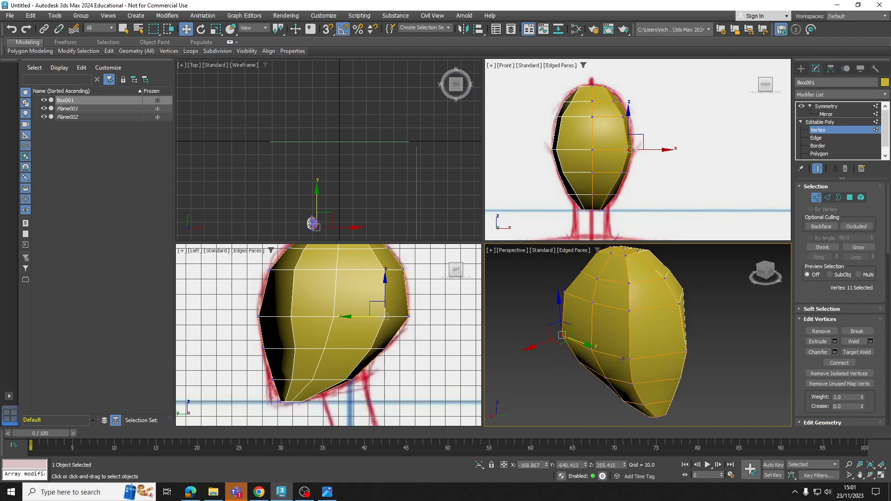
Leave vertex editing, return to the Symmetry level and examine the rounded, mirrored head as a whole object
click(835, 122)
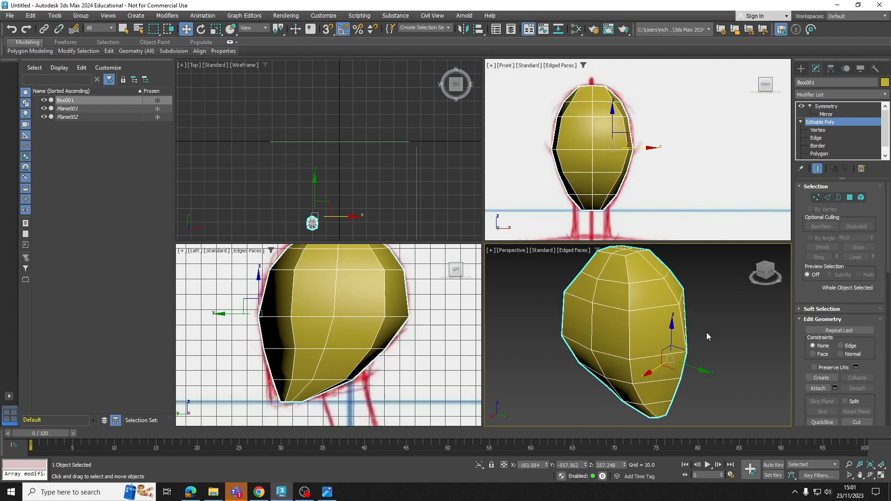
scroll(711, 332, down, 3)
click(716, 337)
mouse_move(716, 336)
alt+middle_down()
mouse_move(647, 335)
mouse_move(664, 347)
mouse_move(673, 327)
mouse_move(711, 302)
mouse_move(621, 298)
mouse_move(570, 320)
mouse_move(584, 321)
alt+middle_up()
scroll(630, 330, down, 5)
click(578, 322)
key(z)
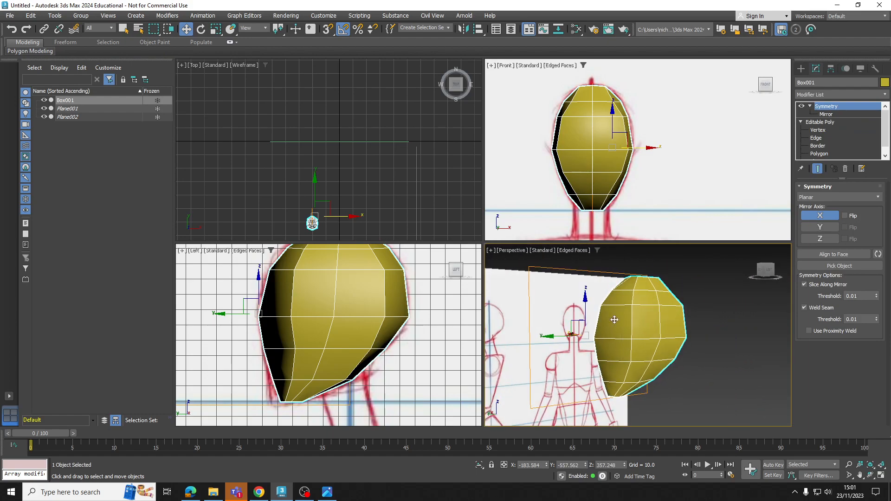
Move the two rear vertices of the lowest jaw loop back and up to the neck's start, about Y -623.3, Z 318.1
click(825, 153)
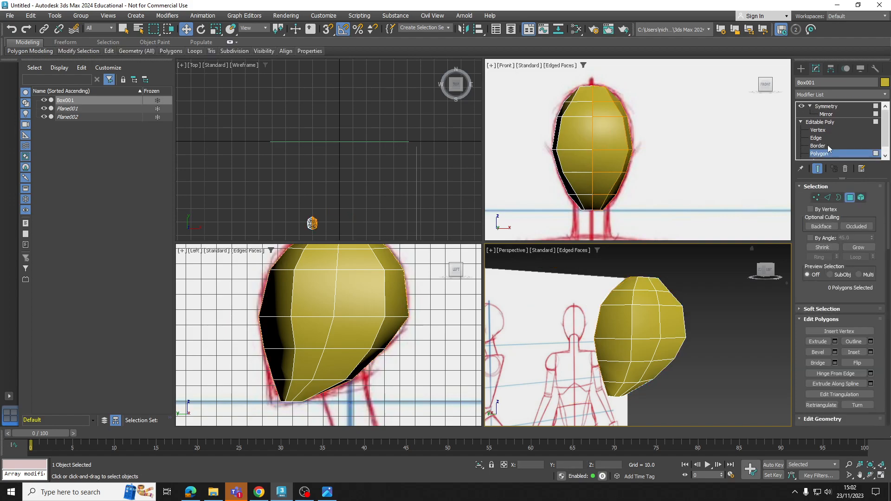
mouse_move(608, 315)
alt+middle_down()
mouse_move(603, 299)
mouse_move(604, 307)
alt+middle_up()
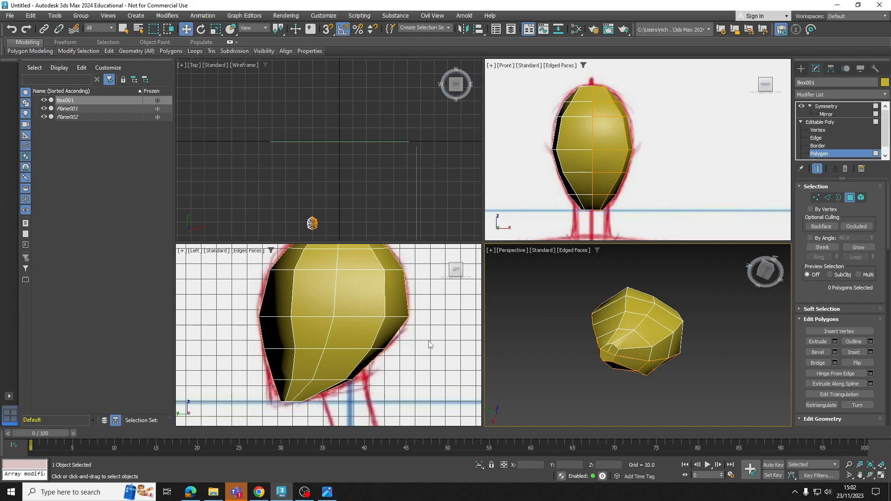
scroll(339, 381, up, 5)
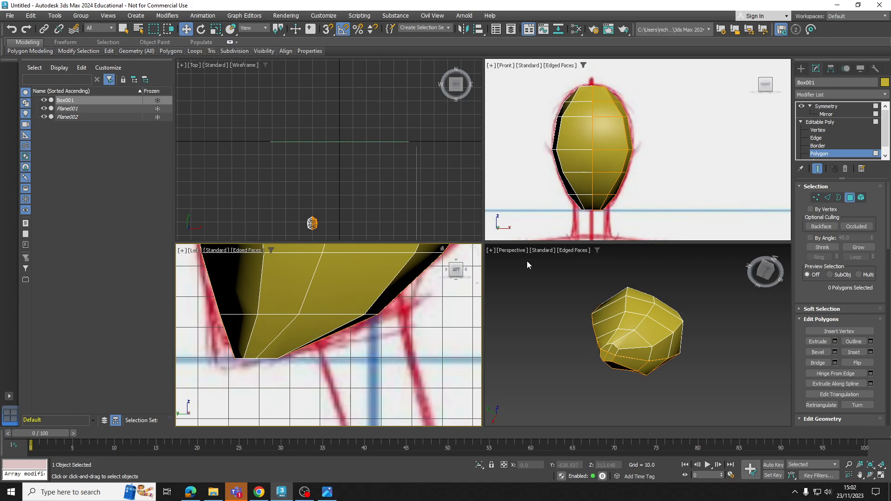
click(818, 130)
middle_drag(390, 318, 398, 343)
scroll(398, 343, up, 1)
scroll(378, 347, down, 3)
drag(385, 345, 403, 331)
scroll(369, 346, up, 3)
middle_drag(370, 347, 382, 346)
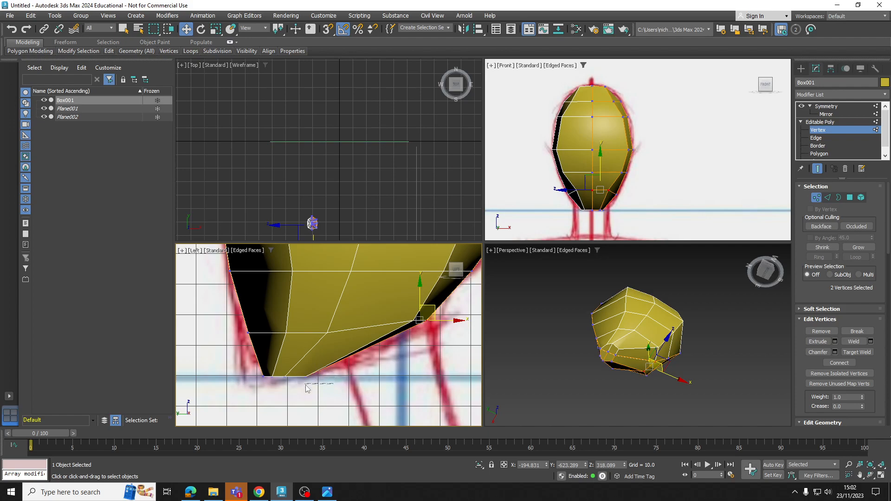
Connect the edges between the lowest jaw loop and the chin, and shift the new loop's two rear vertices to about Y -597.2, Z 305.2
click(415, 361)
click(818, 138)
drag(388, 354, 242, 360)
click(859, 374)
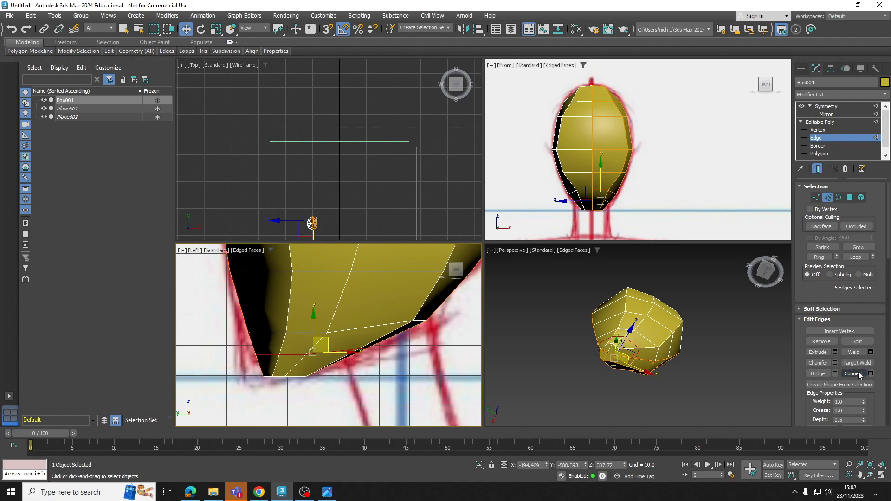
click(818, 130)
scroll(402, 362, up, 2)
drag(382, 363, 335, 348)
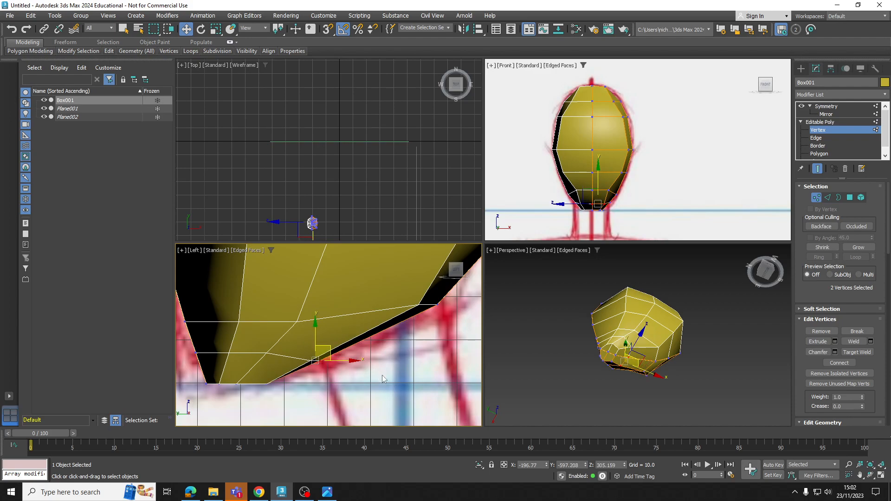
Extrude the underside polygon behind the jaw downward to start the neck
click(819, 154)
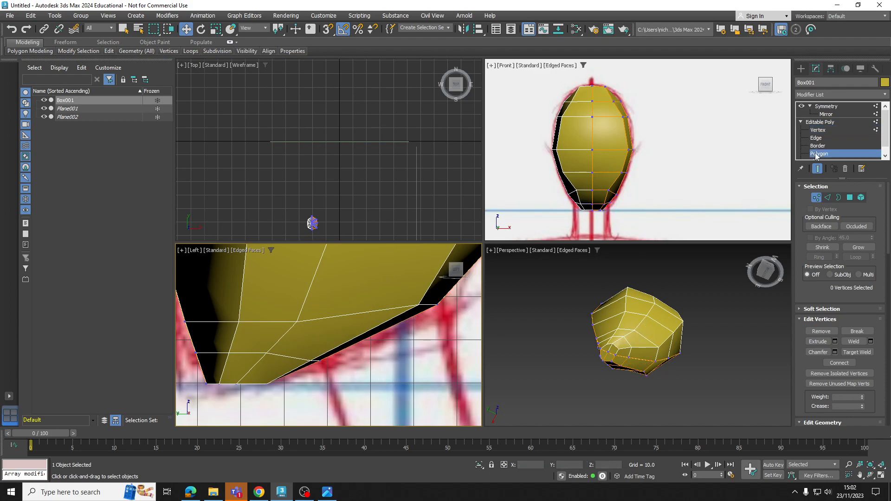
click(363, 337)
alt+middle_drag(660, 346, 660, 366)
scroll(641, 352, up, 2)
click(633, 352)
click(817, 342)
drag(637, 308, 642, 269)
mouse_move(609, 324)
alt+middle_down()
mouse_move(642, 329)
mouse_move(653, 344)
alt+middle_up()
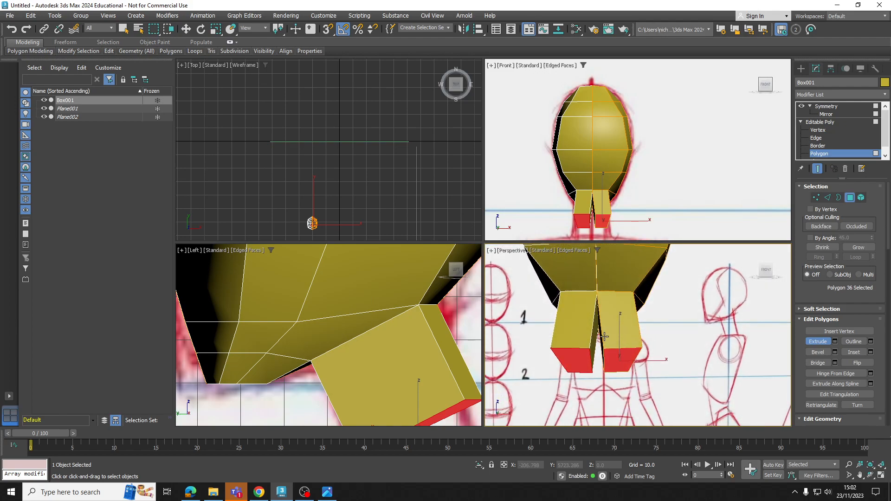
click(818, 343)
key(w)
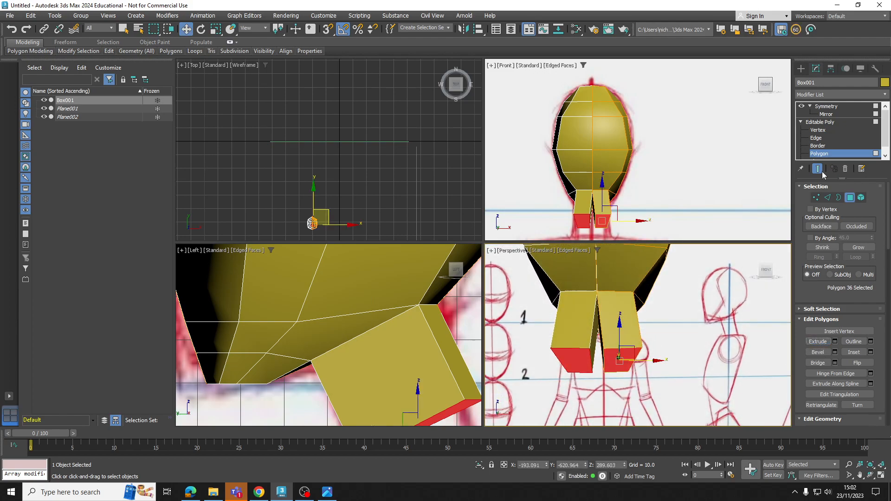
Move the neck extrusion's inner bottom edge sideways to the centre line to close the gap between the mirrored halves
click(817, 138)
alt+middle_drag(604, 327, 613, 345)
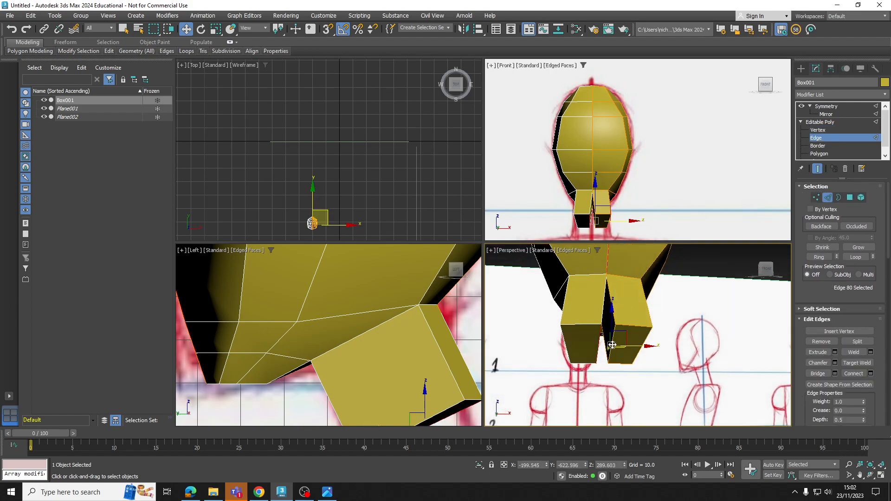
drag(636, 348, 630, 346)
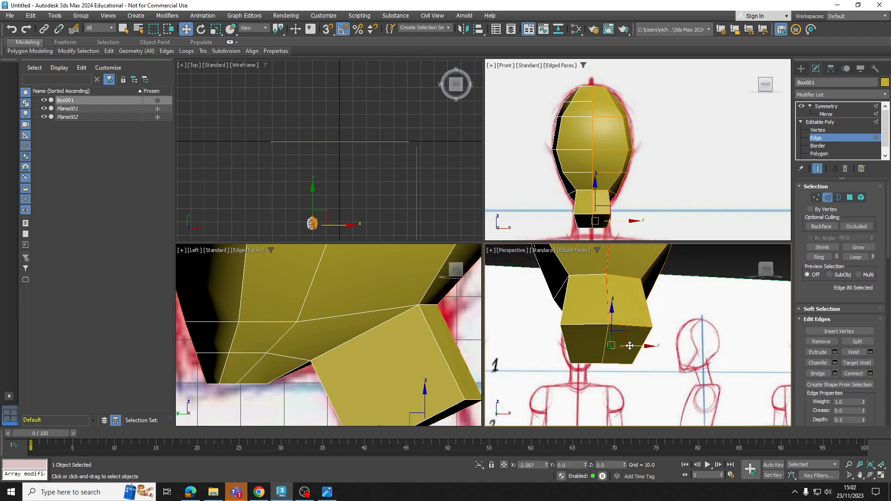
drag(629, 346, 628, 346)
alt+middle_drag(629, 338, 675, 302)
Pull the neck block's lower front vertex forward in vertex editing
click(818, 130)
click(609, 326)
alt+middle_drag(609, 326, 565, 349)
click(663, 339)
alt+middle_drag(663, 339, 692, 329)
drag(688, 327, 722, 332)
Move the neck's two lower rear vertices down to the shoulder line of the side reference, about Y -635.6, Z 273.7
scroll(417, 304, down, 3)
middle_drag(441, 361, 374, 304)
scroll(373, 304, up, 1)
click(400, 330)
drag(408, 323, 417, 392)
Move the neck's two lower front vertices back and down to the base of the reference neck, about Y -615.0, Z 272.2
middle_drag(272, 366, 307, 318)
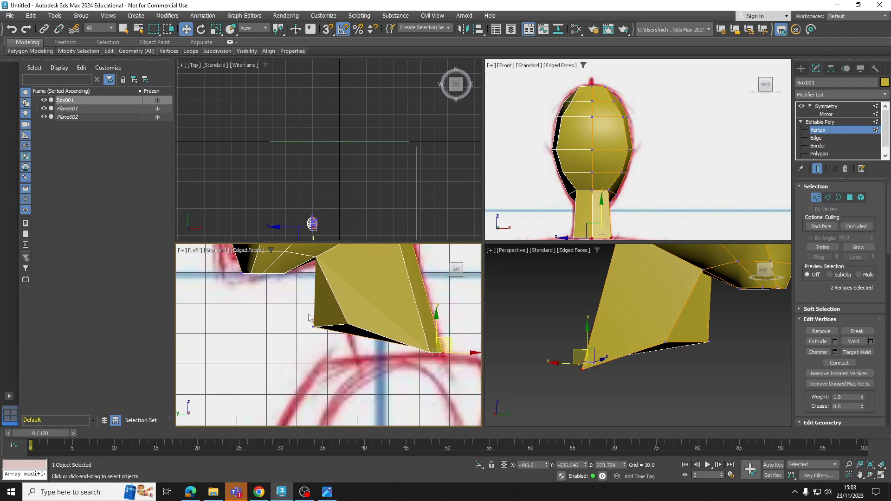
drag(304, 315, 359, 347)
drag(346, 315, 389, 347)
middle_drag(383, 300, 392, 364)
scroll(392, 364, down, 2)
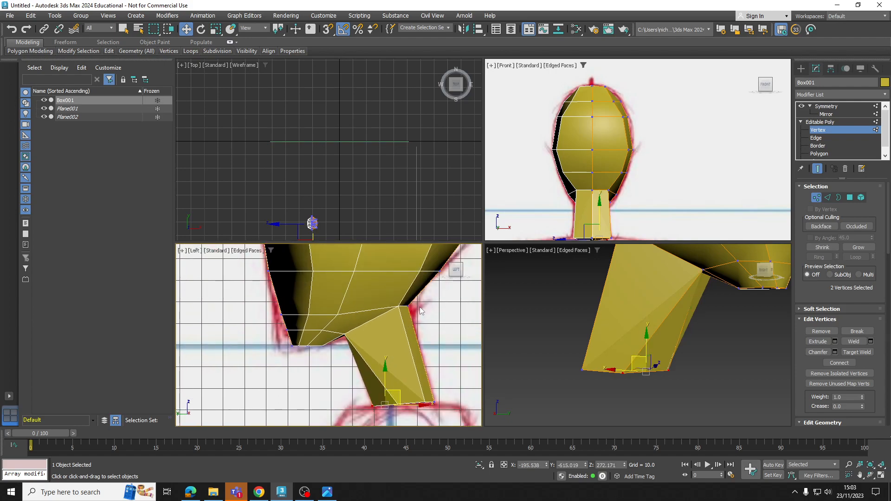
Move the neck's outer rear bottom vertex in towards the centre line, to about X -191.8, Y -632.9
click(403, 308)
click(666, 207)
middle_drag(611, 224, 620, 192)
scroll(615, 183, up, 3)
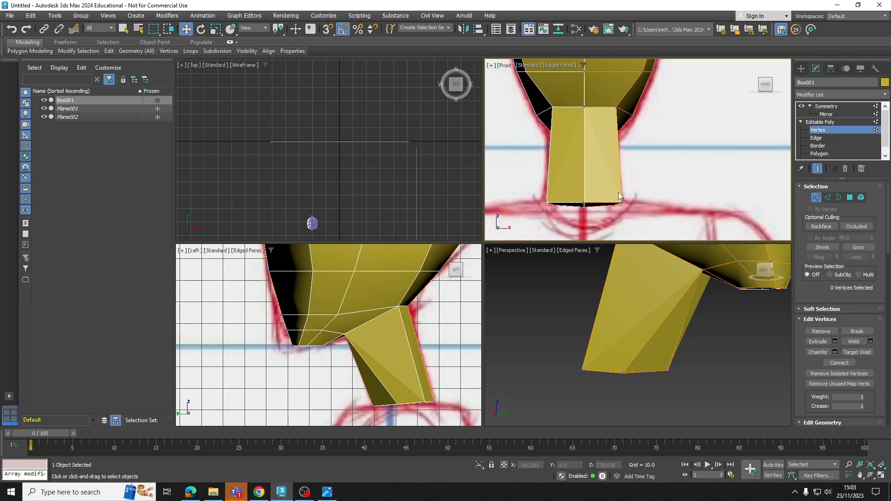
key(alt+x)
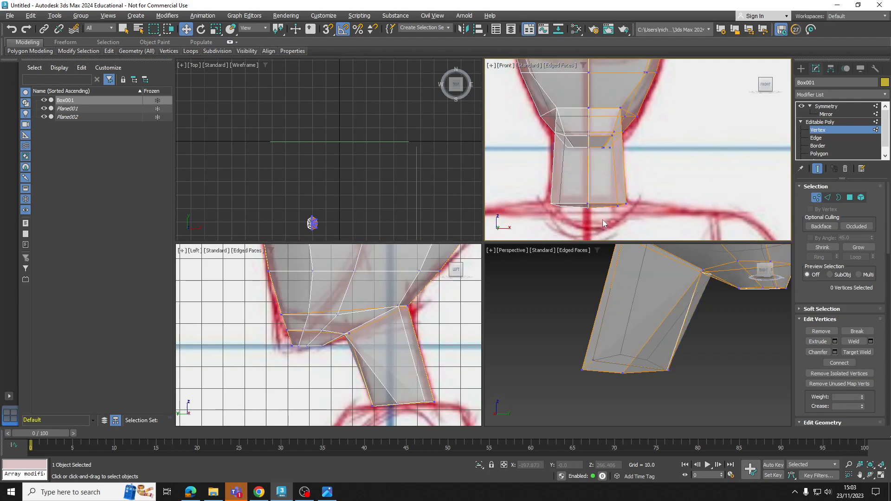
alt+middle_drag(637, 298, 675, 333)
key(alt+x)
click(686, 277)
drag(686, 277, 687, 291)
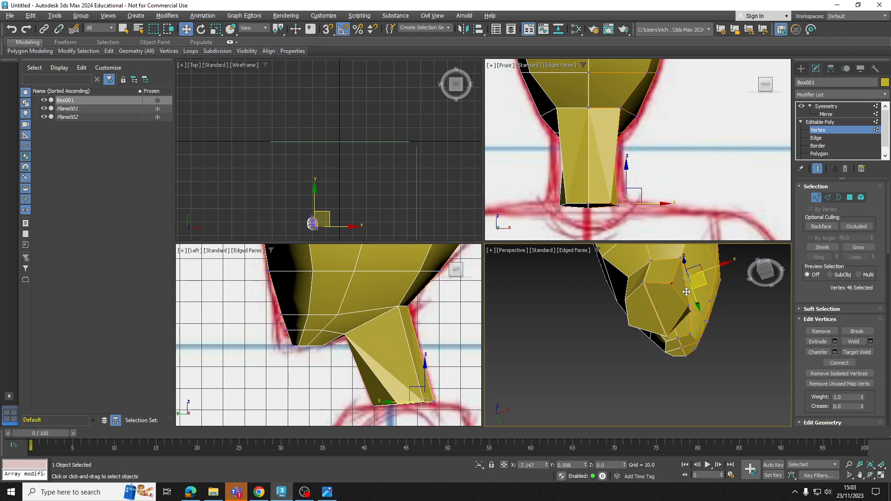
mouse_move(687, 292)
alt+middle_down()
mouse_move(602, 335)
mouse_move(619, 324)
mouse_move(646, 342)
mouse_move(642, 352)
mouse_move(583, 319)
mouse_move(620, 321)
mouse_move(649, 366)
mouse_move(629, 360)
mouse_move(636, 357)
alt+middle_up()
Check the mirrored head as a whole, and move the neck's outer rear bottom vertex outward to the front reference's neck width
click(821, 123)
click(706, 356)
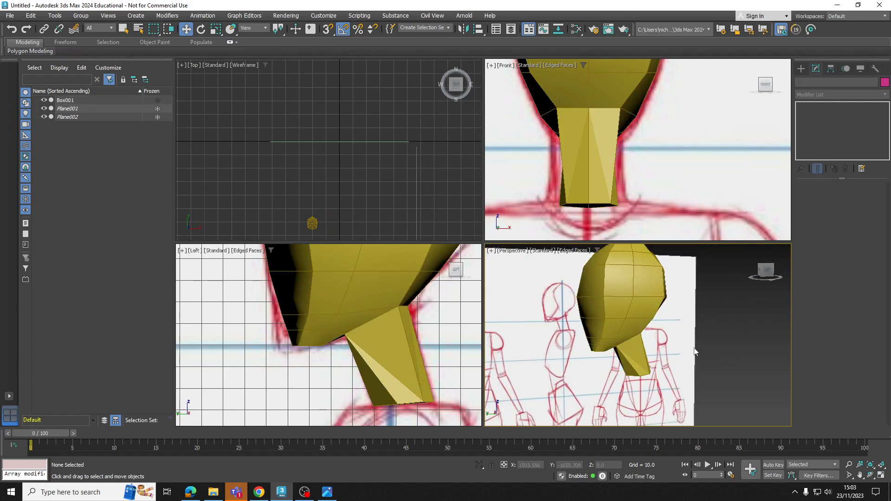
click(630, 313)
mouse_move(646, 326)
alt+middle_down()
mouse_move(559, 327)
mouse_move(667, 325)
mouse_move(665, 333)
alt+middle_up()
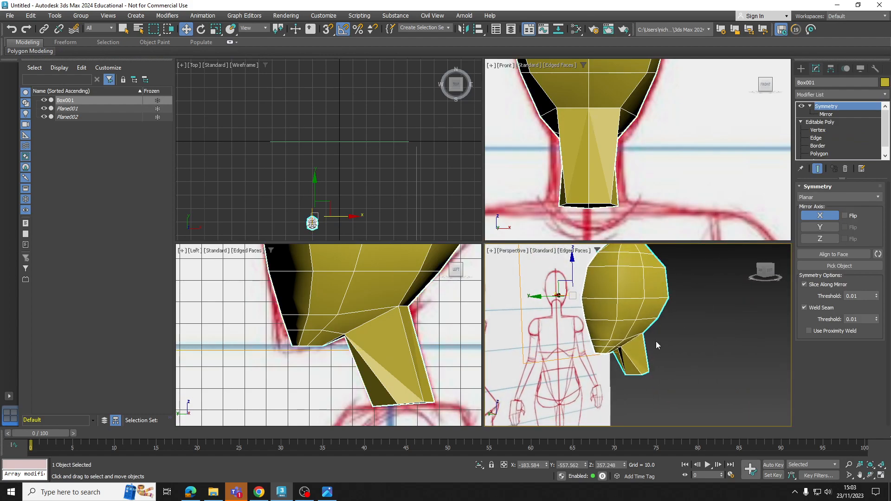
click(818, 130)
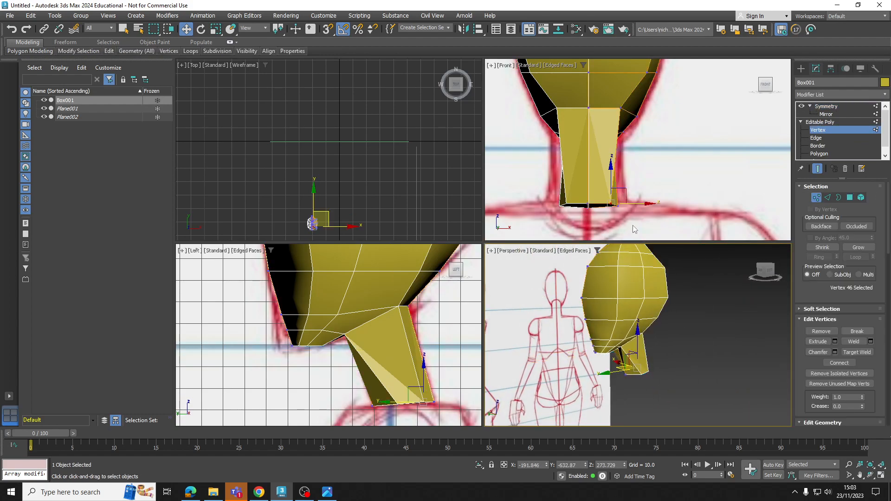
drag(636, 219, 652, 205)
alt+middle_drag(659, 330, 693, 289)
Extrude the neck's bottom polygon down through the chest of the reference torso
click(825, 155)
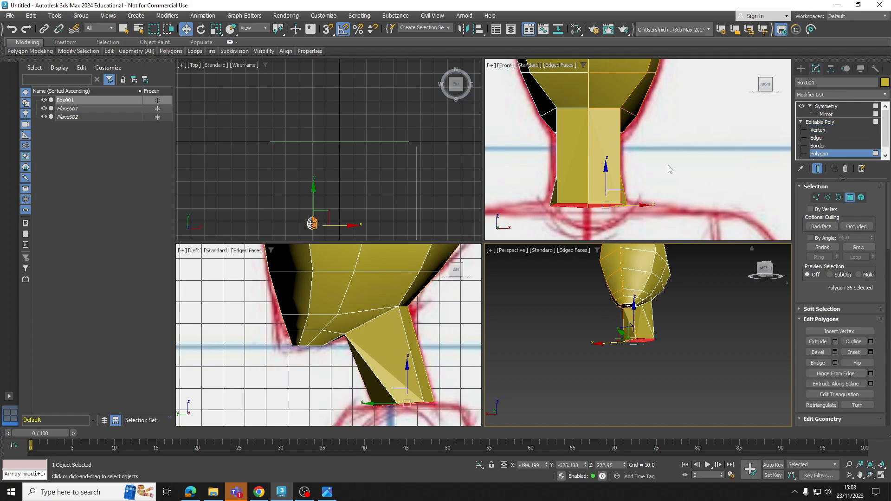
alt+middle_drag(641, 343, 643, 320)
scroll(603, 183, down, 5)
middle_drag(604, 183, 651, 105)
scroll(650, 105, down, 2)
middle_drag(404, 323, 400, 298)
scroll(400, 299, down, 4)
middle_drag(405, 339, 390, 298)
scroll(635, 143, up, 4)
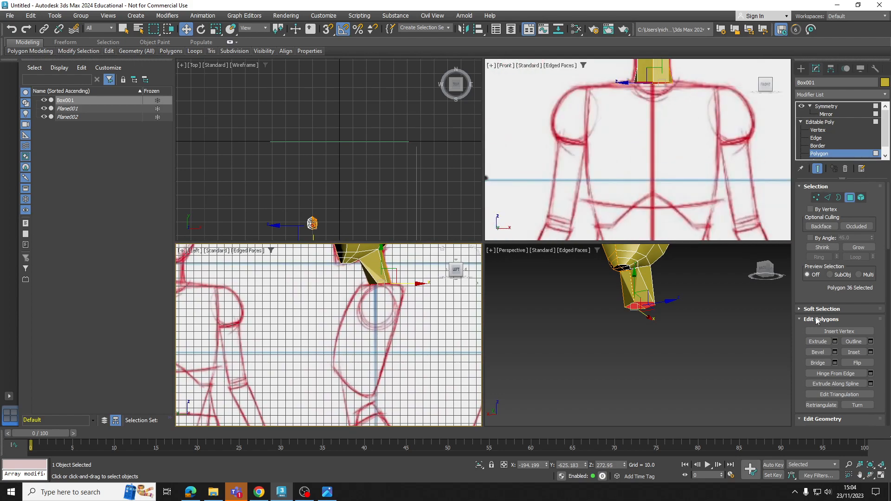
click(819, 342)
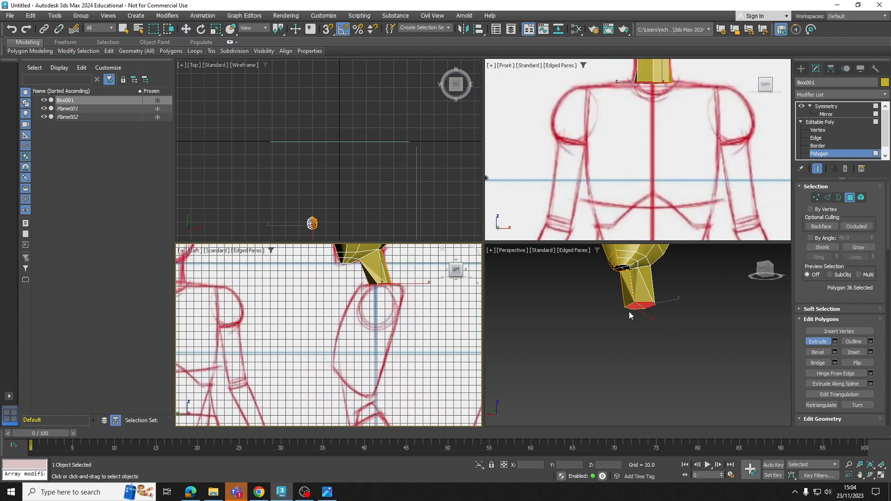
drag(645, 308, 640, 303)
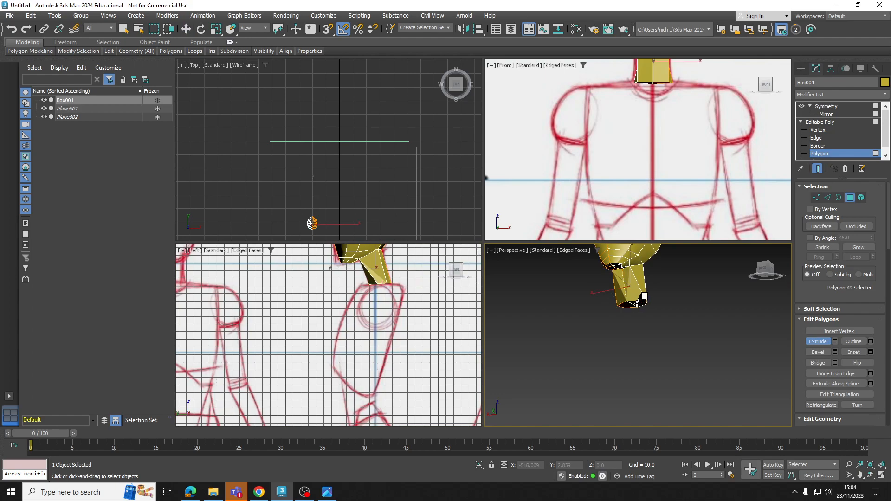
scroll(640, 307, up, 3)
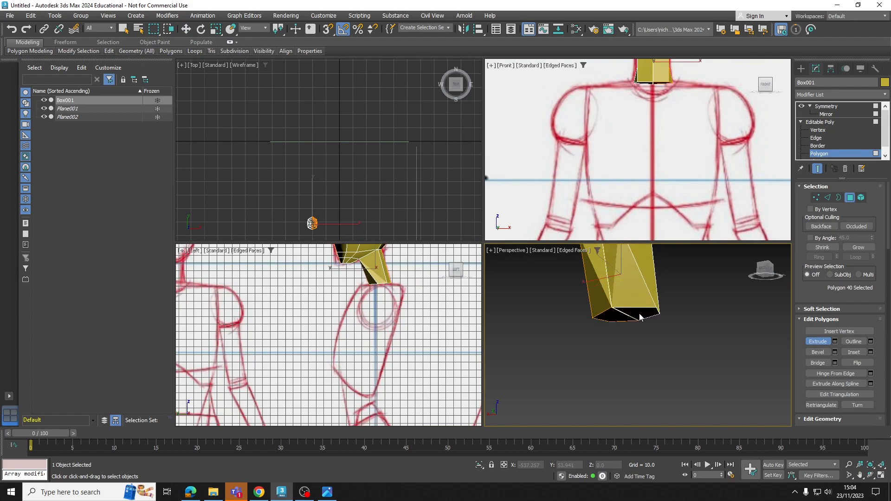
click(640, 320)
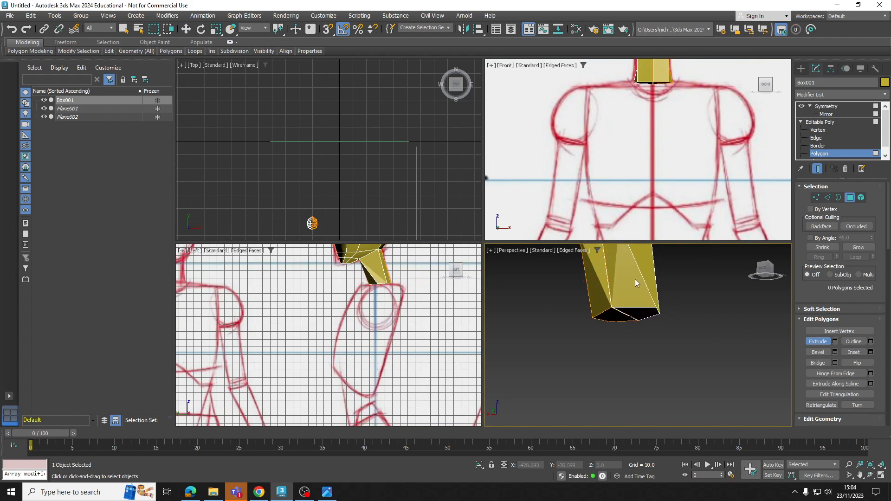
click(615, 319)
drag(621, 315, 641, 122)
scroll(629, 290, down, 3)
alt+middle_drag(649, 259, 648, 228)
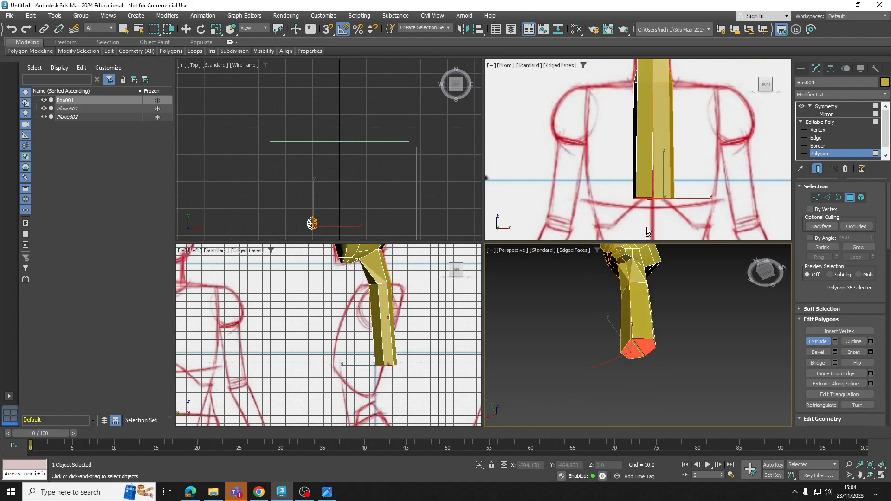
Move the inner bottom edge of the new torso extrusion sideways to the centre line, at about X -202.5
scroll(646, 316, up, 5)
key(w)
middle_drag(647, 364, 655, 312)
click(831, 138)
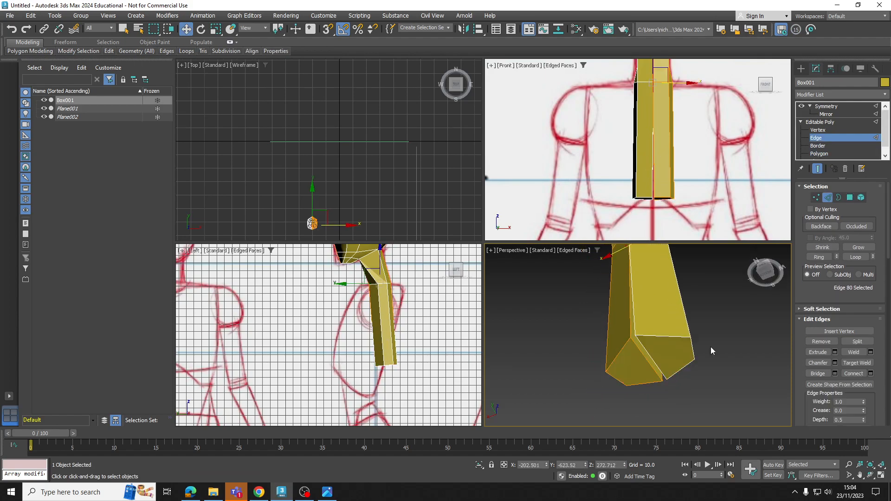
click(651, 356)
middle_drag(650, 357, 634, 326)
drag(633, 322, 636, 320)
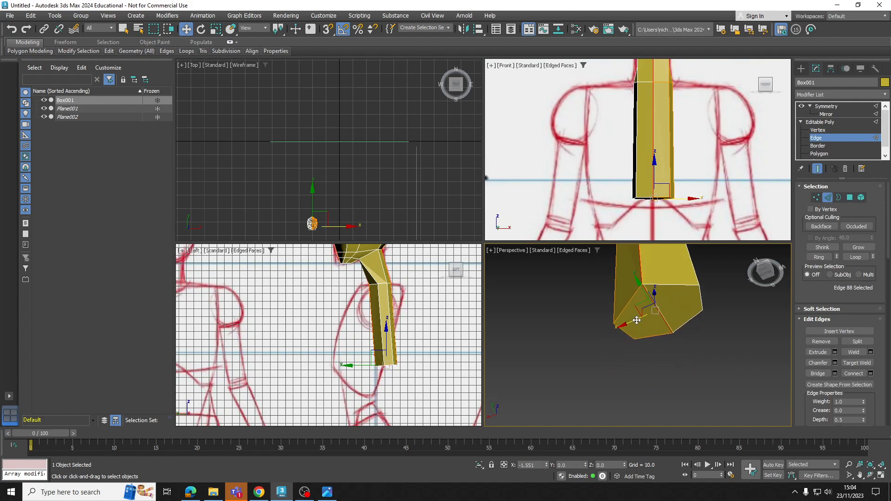
Raise the extrusion's four bottom vertices to just below the reference shoulder line, about Z 248.9
middle_drag(722, 162, 707, 175)
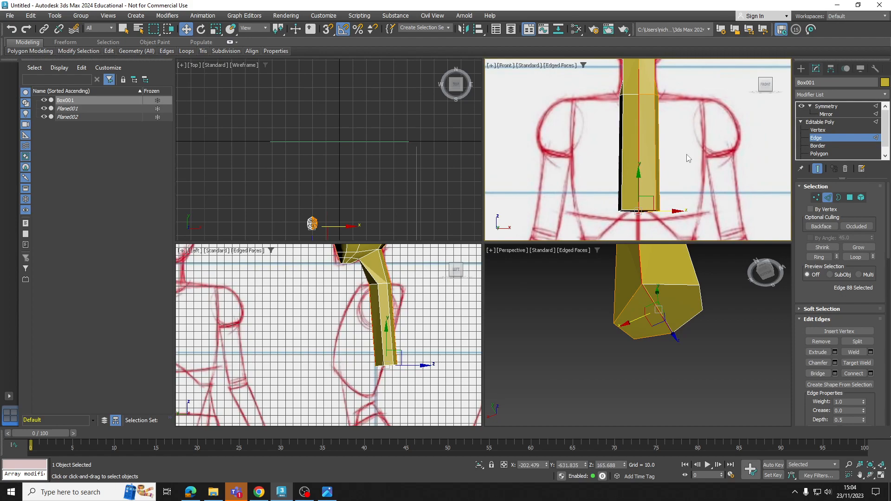
click(820, 130)
drag(683, 193, 604, 231)
drag(648, 179, 649, 87)
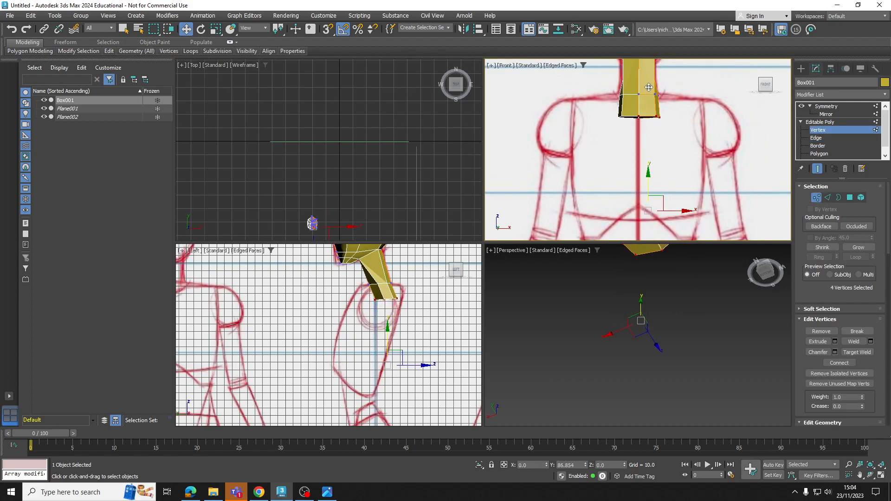
Extrude the bottom polygon down through the chest to just above the reference's line 2
key(4)
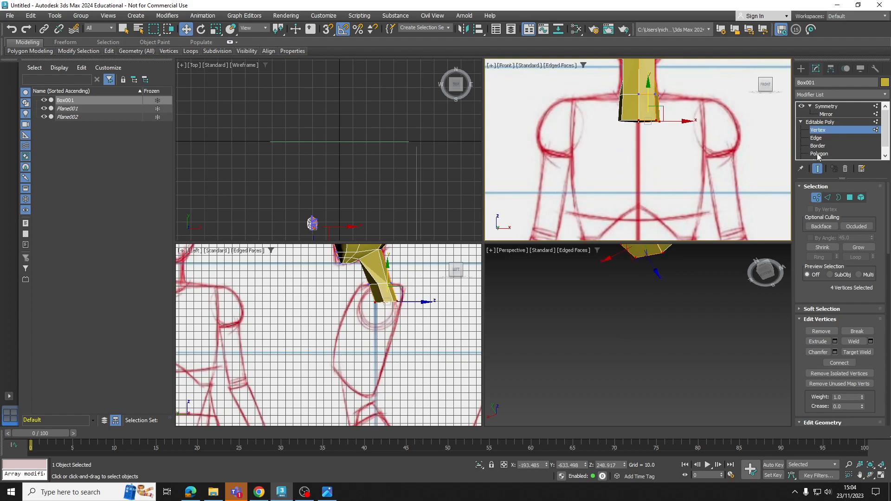
click(818, 342)
scroll(637, 125, up, 2)
scroll(624, 354, down, 3)
middle_drag(625, 357, 624, 354)
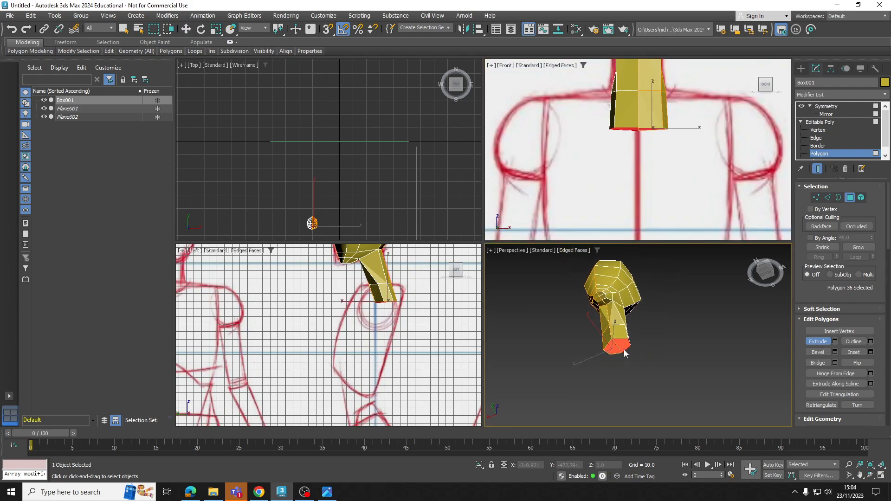
drag(609, 350, 605, 252)
Extrude the bottom polygon once more, past line 2 to the lower ribcage of the front reference
scroll(632, 214, down, 3)
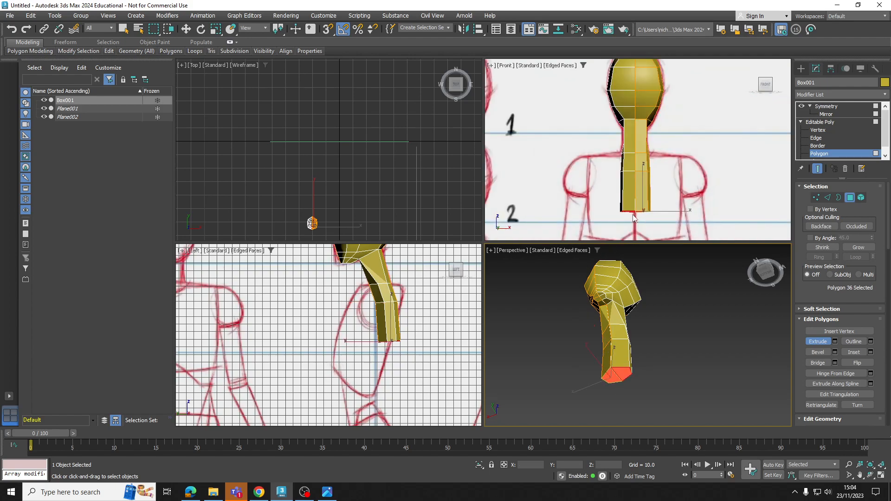
scroll(625, 318, down, 2)
middle_drag(636, 214, 643, 194)
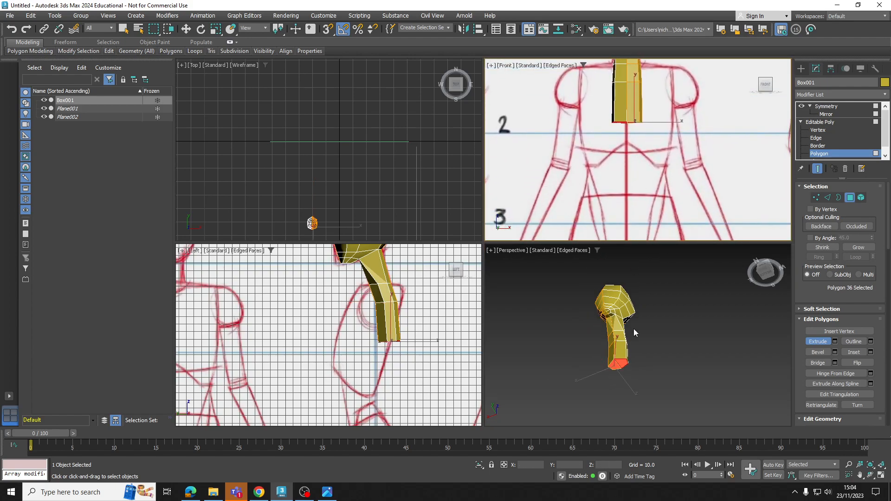
middle_drag(618, 360, 618, 352)
drag(615, 345, 624, 243)
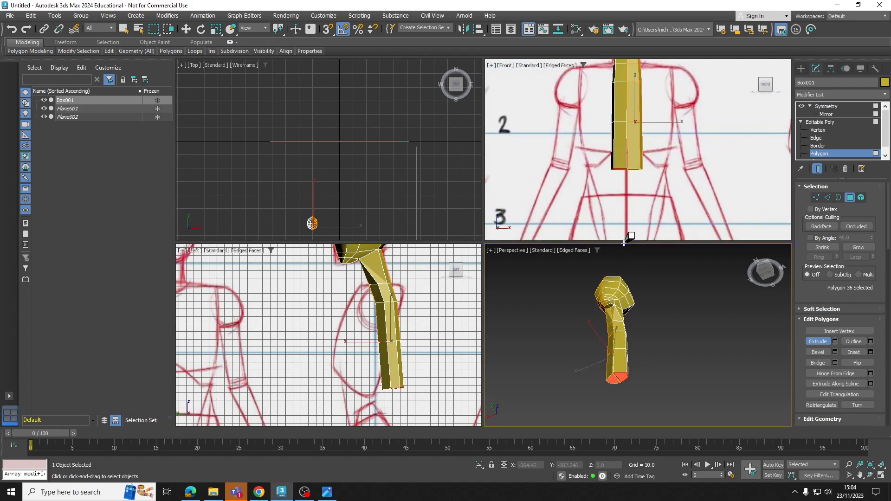
Move the torso's outer shoulder vertices outward to the shoulder edge of the front reference
key(w)
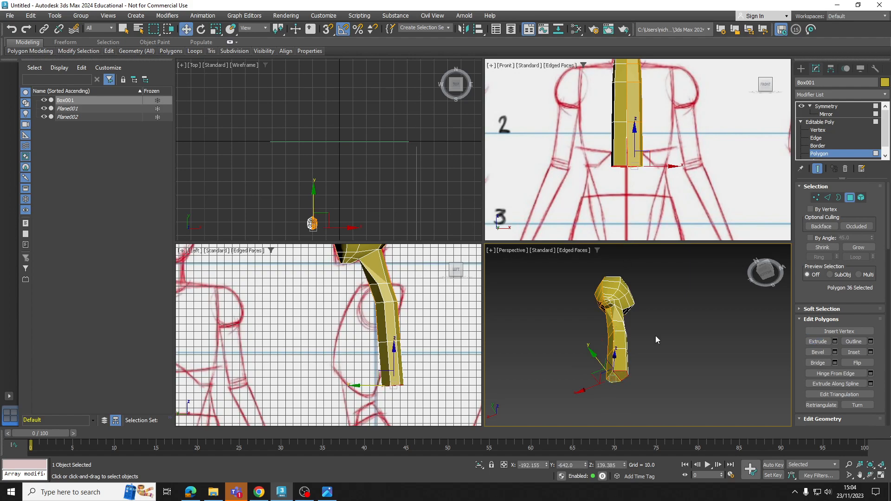
click(831, 129)
scroll(656, 119, up, 3)
middle_drag(656, 119, 659, 204)
middle_drag(661, 148, 658, 173)
drag(639, 148, 705, 122)
Move the outer vertices at line 2, to about X -143.5, and at the torso's lower end outward to the front reference's ribcage outline
scroll(690, 169, down, 2)
middle_drag(673, 196, 668, 166)
drag(671, 172, 703, 187)
middle_drag(703, 187, 705, 139)
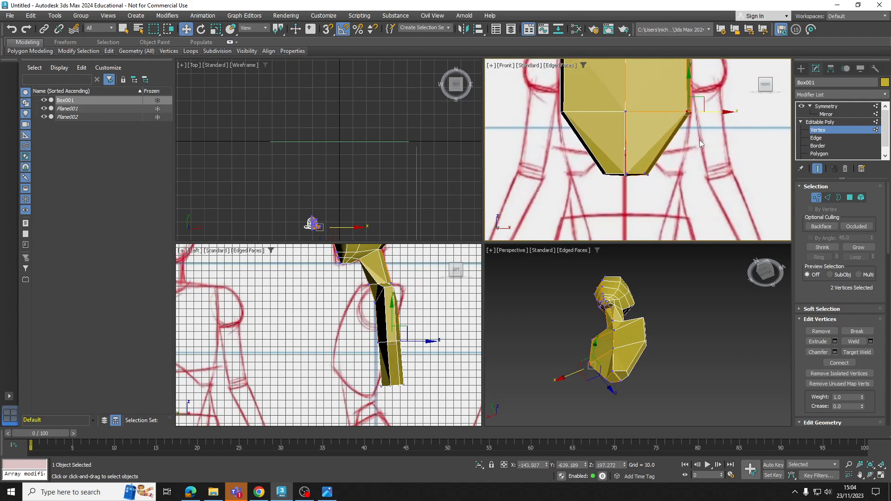
drag(634, 188, 687, 149)
scroll(604, 191, up, 4)
scroll(685, 148, down, 5)
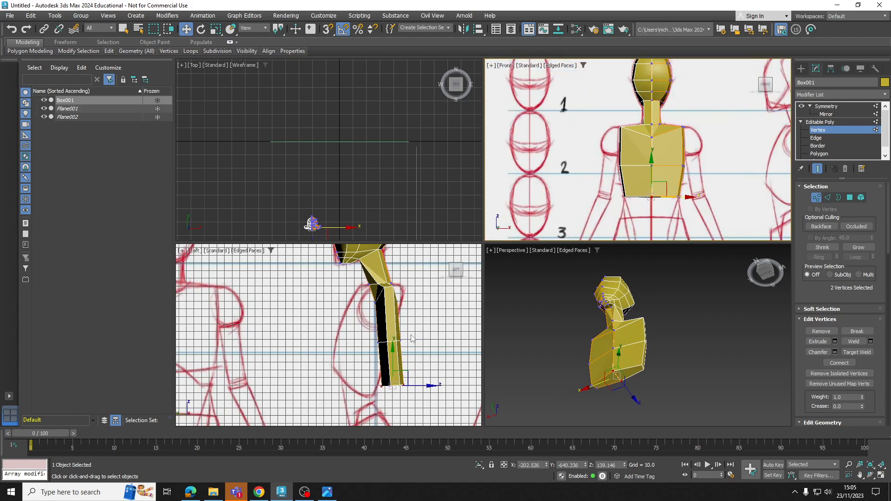
Move the front vertices at the shoulder, line 2 and lower torso forward onto the side reference's chest profile
scroll(400, 323, up, 3)
drag(377, 312, 342, 255)
scroll(370, 284, up, 5)
scroll(358, 331, down, 3)
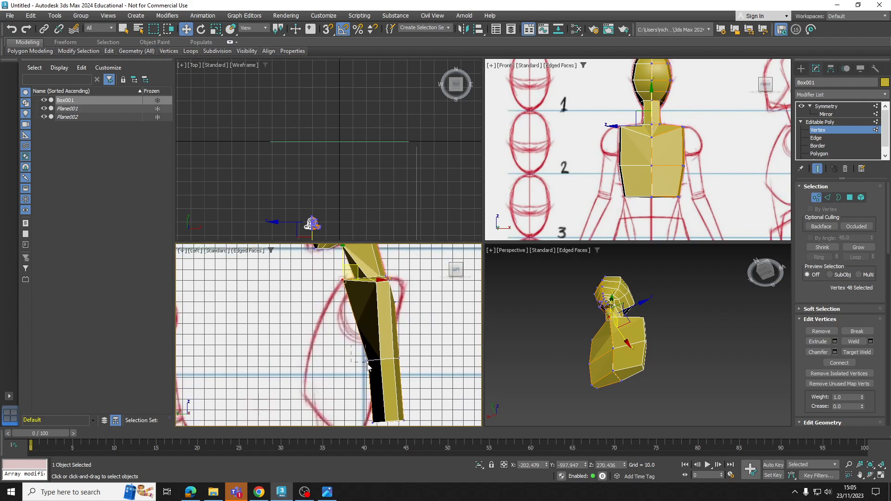
drag(378, 371, 330, 359)
middle_drag(331, 360, 348, 295)
drag(379, 356, 324, 313)
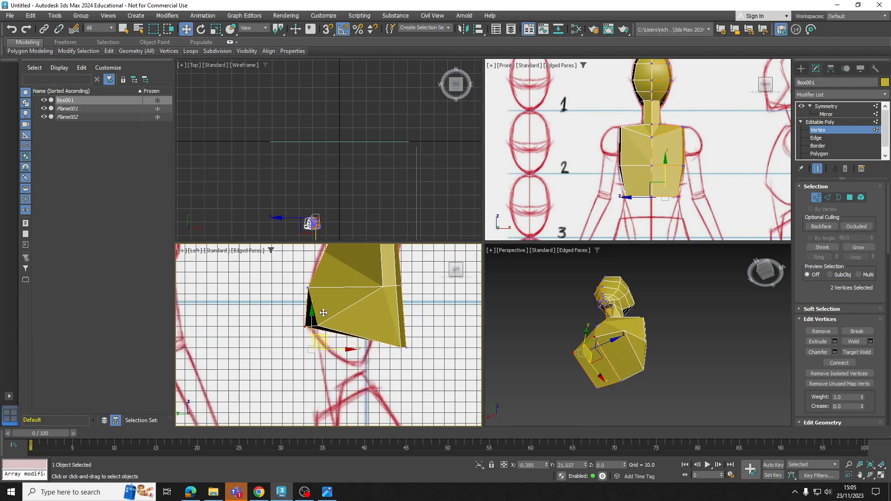
Fit the torso's back vertices to the side reference, with the lower pair at about Y -623.7 and the upper vertex at about Y -652.3
drag(435, 345, 396, 303)
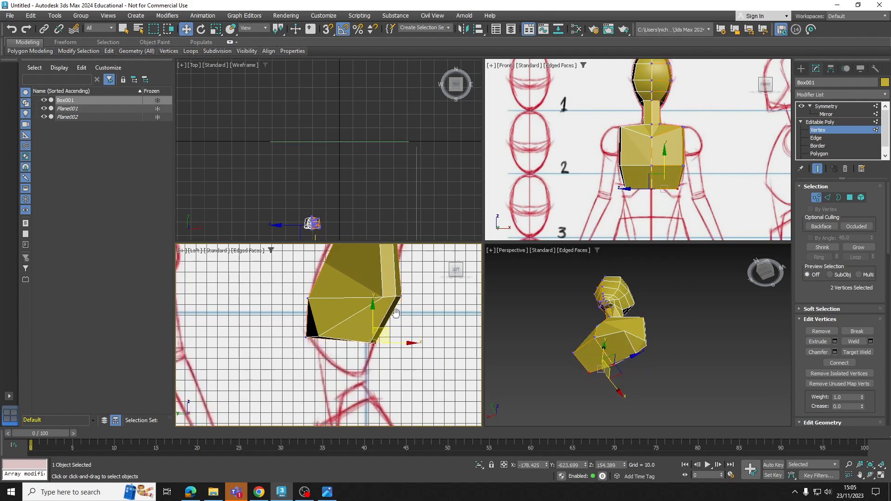
scroll(399, 315, up, 3)
drag(379, 355, 374, 323)
middle_drag(394, 284, 403, 365)
drag(418, 297, 427, 256)
scroll(401, 312, down, 4)
middle_drag(389, 319, 374, 313)
scroll(373, 313, up, 1)
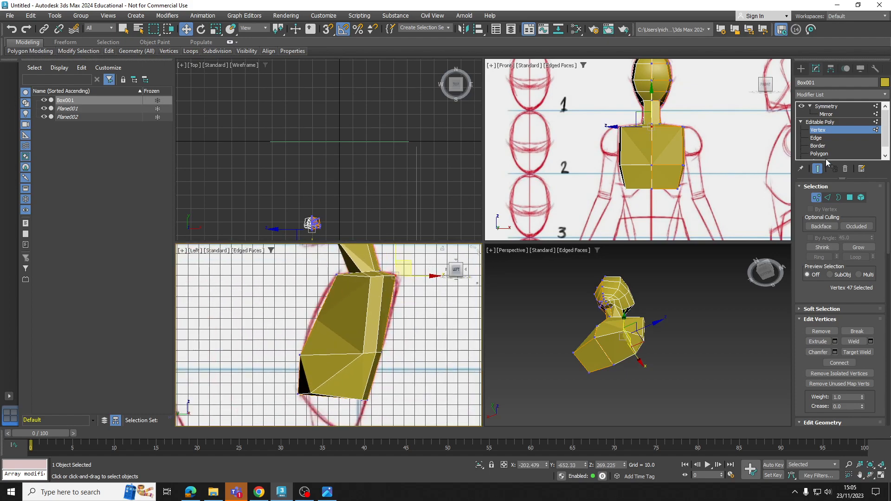
Connect the four vertical edges of the upper torso with a new horizontal edge loop
click(826, 138)
drag(314, 313, 310, 322)
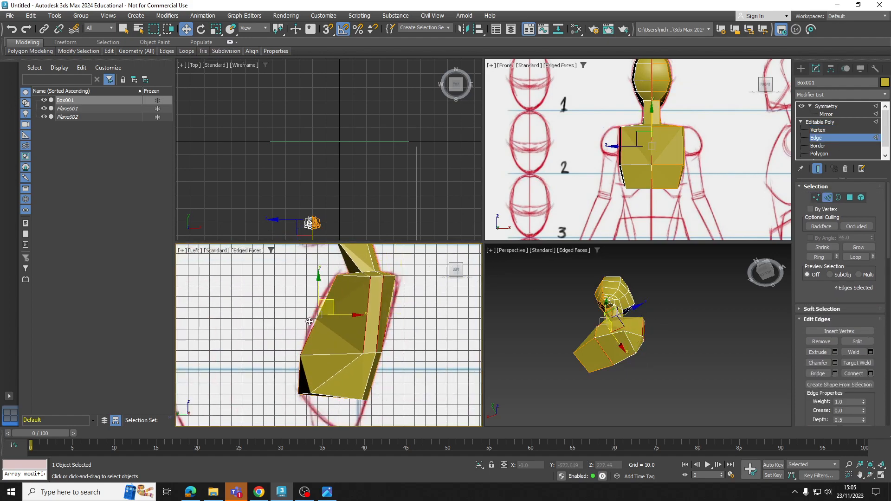
click(853, 373)
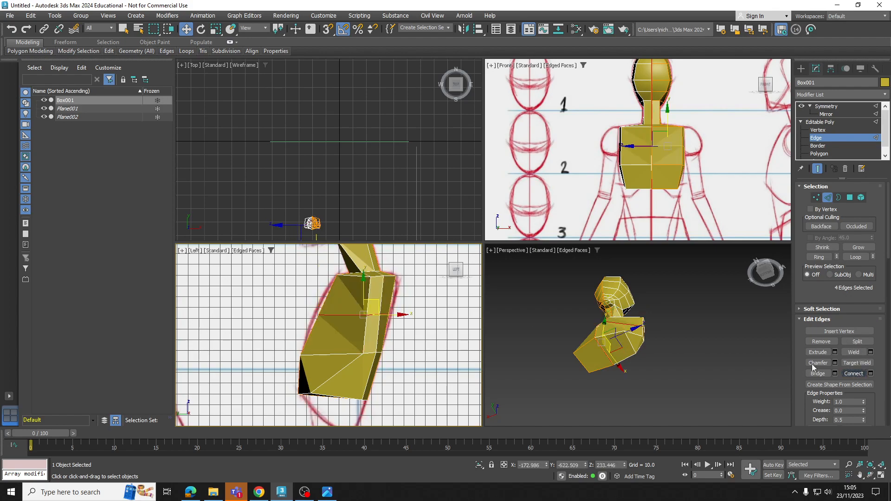
Move the new loop's front and back vertices out to the chest and back outlines of the side reference
click(817, 130)
scroll(299, 313, up, 4)
drag(319, 323, 319, 322)
middle_drag(464, 302, 380, 334)
mouse_move(379, 331)
mouse_down()
mouse_move(317, 350)
mouse_move(365, 332)
mouse_up()
scroll(365, 333, down, 5)
mouse_move(365, 333)
middle_down()
mouse_move(381, 289)
mouse_move(355, 342)
mouse_move(364, 327)
middle_up()
scroll(357, 348, up, 3)
scroll(364, 327, down, 4)
Pull the front outer corner vertices of the chest inward from the shoulder down to line 2 to round the ribcage
alt+middle_drag(594, 338, 623, 386)
scroll(621, 353, up, 5)
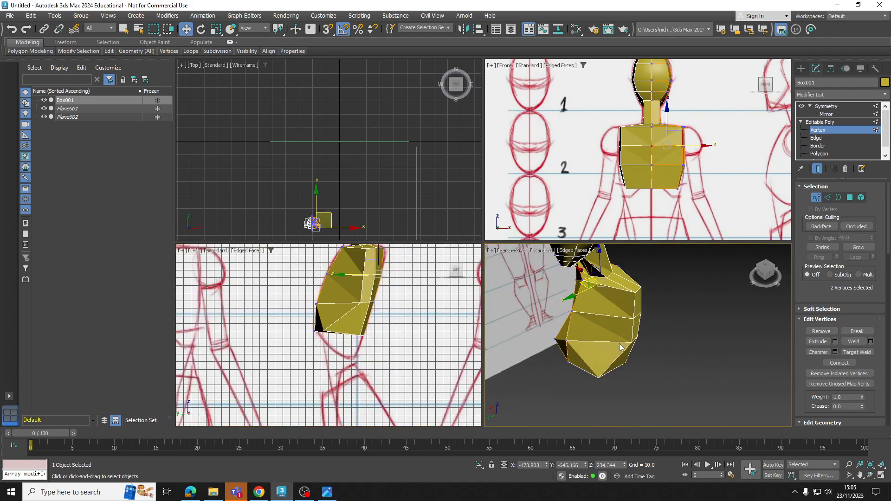
alt+middle_drag(627, 314, 575, 354)
click(626, 334)
click(509, 354)
alt+middle_drag(509, 354, 522, 371)
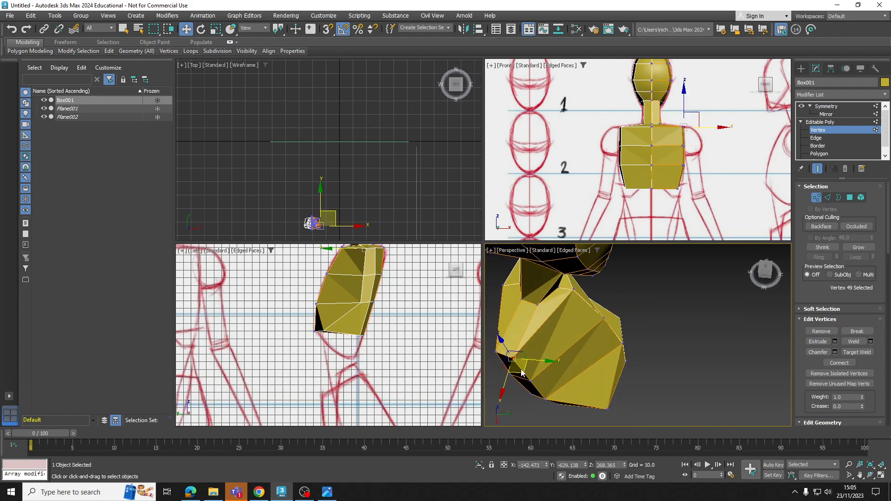
drag(523, 372, 557, 356)
click(532, 381)
drag(545, 395, 572, 382)
click(546, 399)
drag(554, 415, 593, 395)
alt+middle_drag(592, 394, 645, 373)
middle_drag(543, 363, 519, 326)
middle_drag(709, 296, 685, 298)
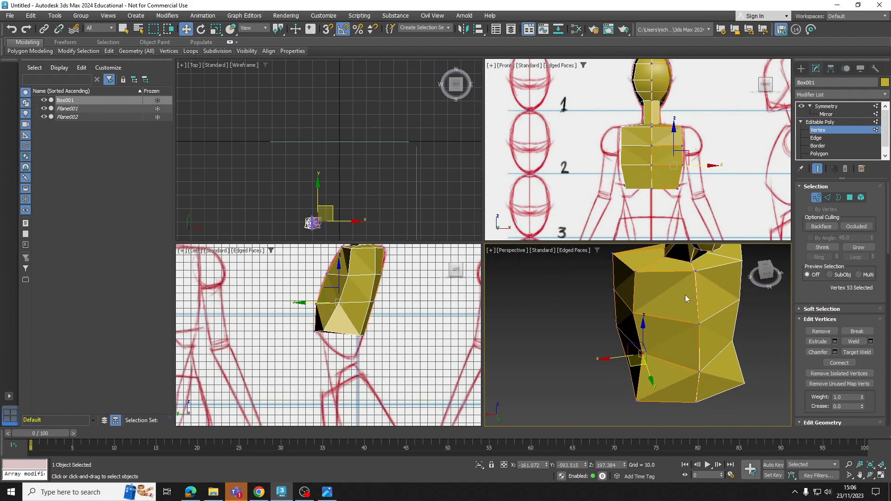
Select the ten crosswise edges around the half torso and connect them with one vertical segment
click(819, 139)
click(661, 401)
alt+middle_drag(662, 400, 672, 368)
ctrl+click(666, 358)
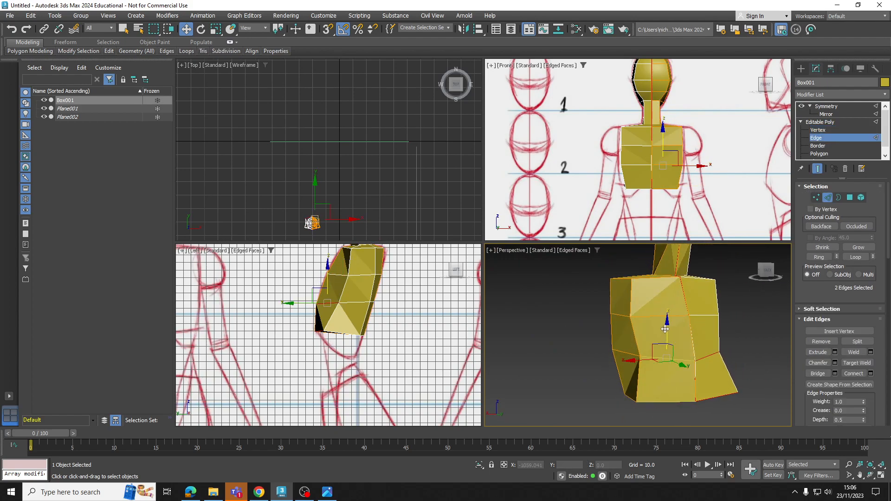
ctrl+click(662, 317)
mouse_move(652, 288)
alt+middle_down()
mouse_move(633, 286)
mouse_move(622, 307)
mouse_move(637, 331)
mouse_move(646, 333)
mouse_move(661, 288)
alt+middle_up()
ctrl+click(617, 274)
ctrl+click(642, 345)
alt+middle_drag(642, 345, 687, 371)
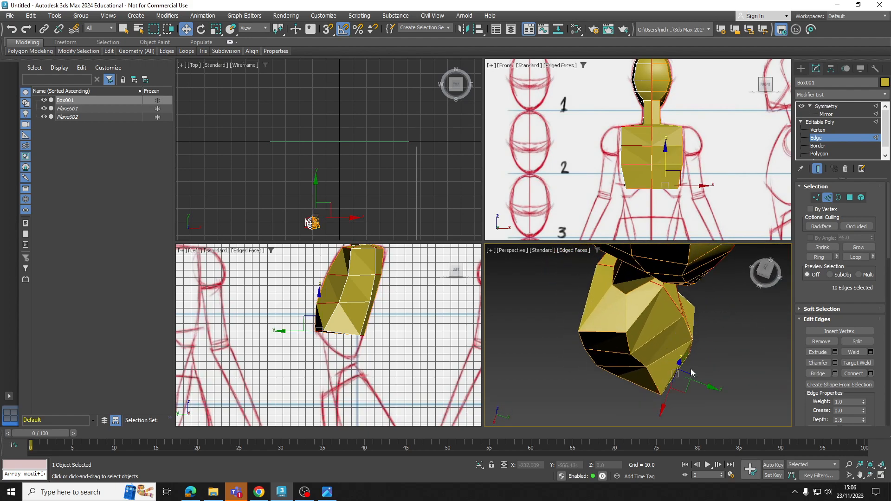
click(870, 374)
alt+middle_drag(706, 343, 643, 369)
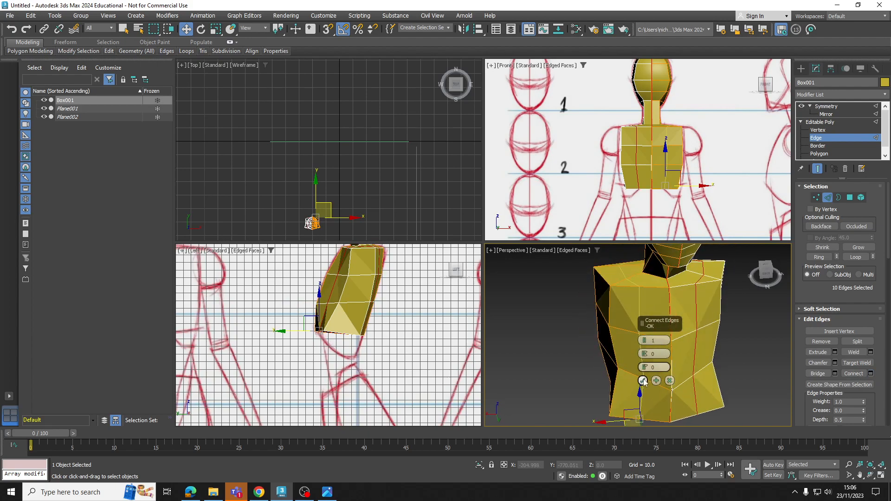
click(643, 381)
Move the new vertical loop's chest vertices forward to round the front of the ribcage
click(818, 131)
alt+middle_drag(621, 306, 641, 370)
click(634, 345)
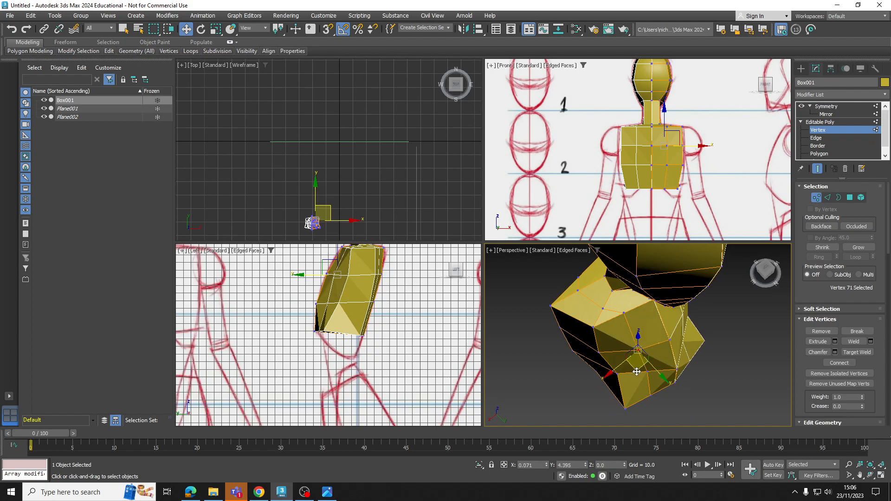
click(648, 371)
drag(647, 391, 650, 396)
alt+middle_drag(650, 396, 633, 280)
Raise the new loop's two vertices on top of the shoulder by about 2.3
click(594, 294)
ctrl+click(566, 292)
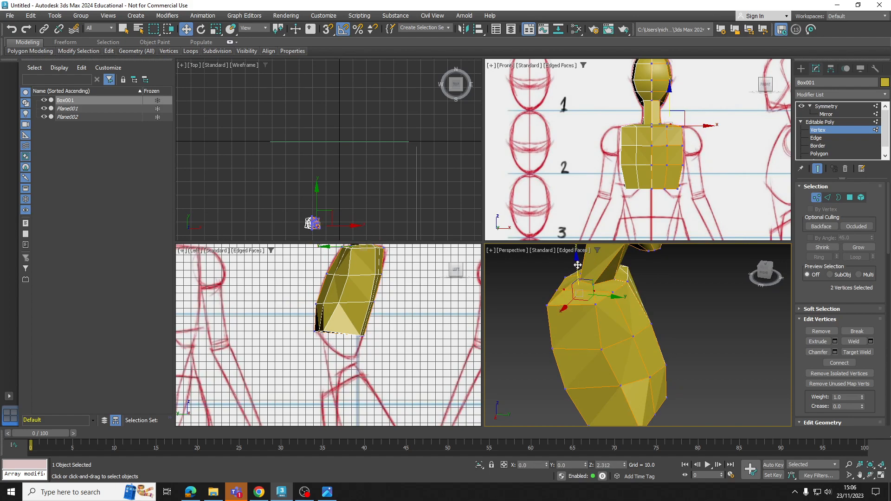
alt+middle_drag(553, 317, 571, 356)
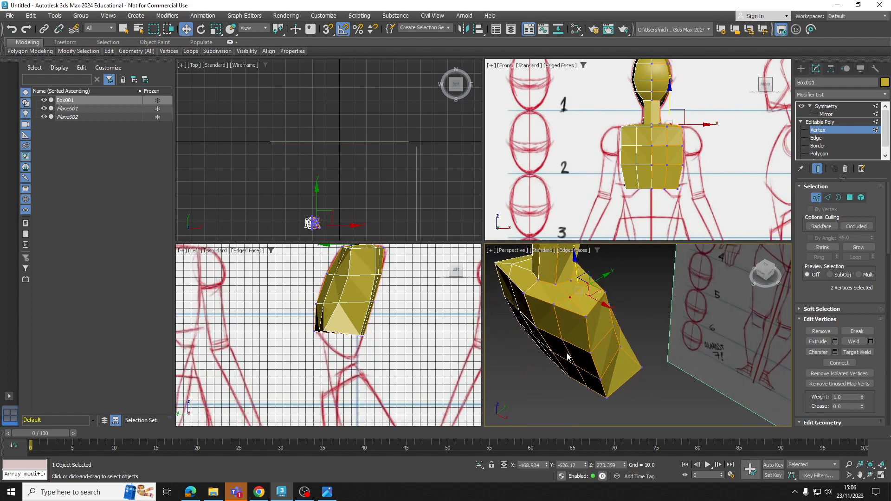
Reposition the outer vertices on the back of the torso, from the shoulder down to the lower ribs, to round the back
click(557, 293)
drag(548, 277, 586, 300)
click(587, 317)
alt+middle_drag(588, 306, 559, 313)
scroll(663, 184, up, 3)
alt+middle_drag(614, 353, 638, 323)
click(604, 347)
alt+middle_drag(605, 347, 588, 387)
drag(619, 353, 639, 369)
click(617, 364)
alt+middle_drag(639, 369, 659, 361)
click(627, 378)
drag(645, 380, 652, 374)
Move the side vertices at armpit level and at line 2 outward to the torso outline of the front reference
scroll(659, 133, up, 8)
drag(660, 154, 624, 207)
middle_drag(621, 208, 624, 184)
drag(655, 168, 669, 168)
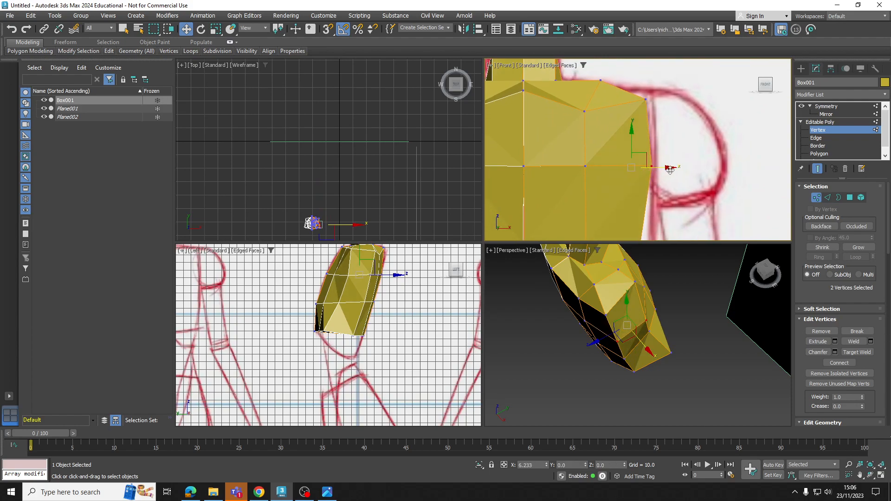
middle_drag(668, 188, 695, 116)
drag(649, 194, 649, 195)
drag(688, 171, 700, 172)
Move the lower side corner vertex of the ribcage sideways onto the front reference's torso outline
middle_drag(693, 187, 694, 109)
drag(691, 142, 686, 191)
click(665, 188)
click(691, 173)
click(681, 177)
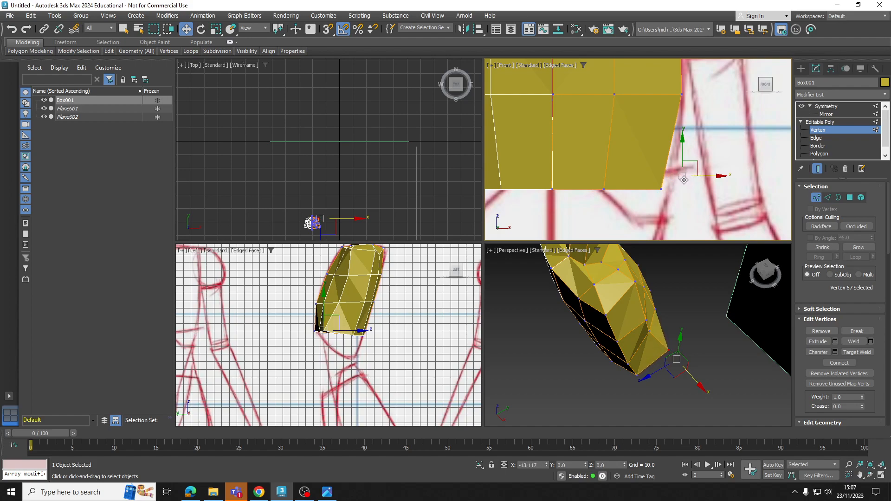
drag(702, 181, 702, 182)
Move the front outer vertex at line 2 about 7 units outward along X and inspect the rounded torso
alt+middle_drag(683, 359, 588, 353)
click(677, 311)
alt+middle_drag(678, 314, 641, 311)
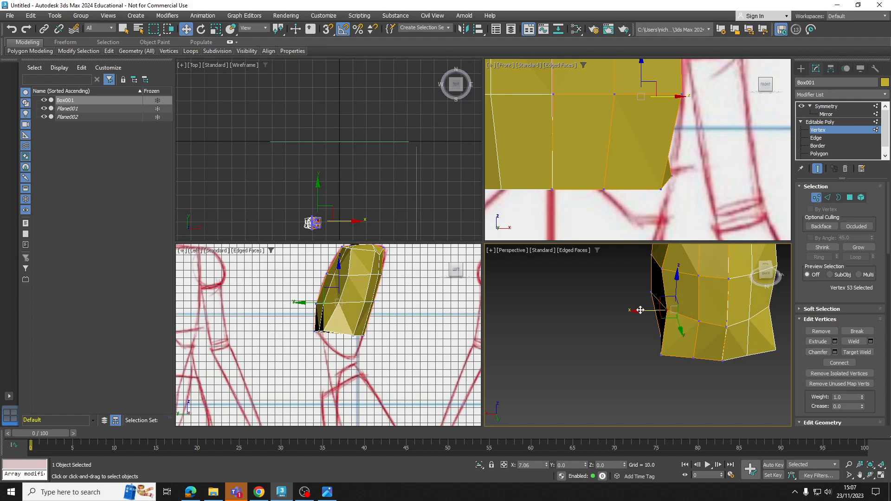
drag(640, 309, 639, 310)
scroll(758, 293, down, 3)
middle_drag(758, 292, 736, 329)
alt+middle_drag(736, 329, 645, 297)
middle_drag(339, 321, 341, 307)
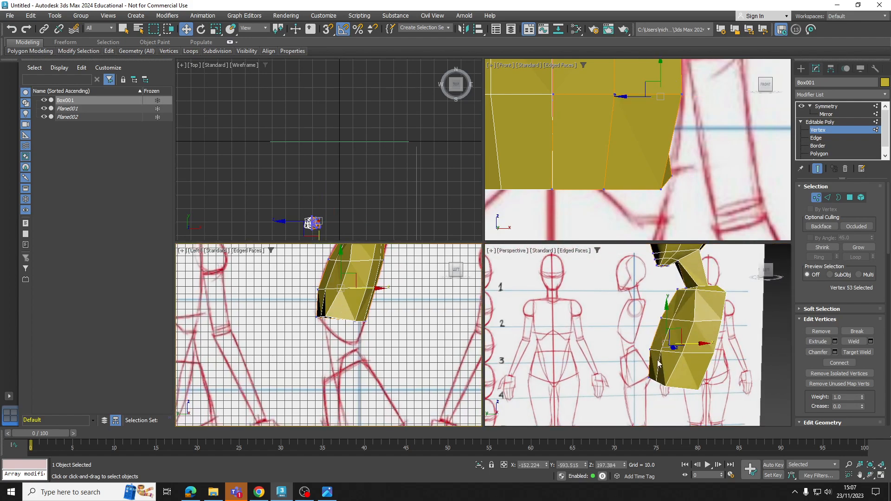
scroll(610, 381, down, 5)
alt+middle_drag(609, 382, 647, 359)
scroll(668, 383, up, 3)
Extrude the two bottom polygons of the torso down to the waist
click(832, 154)
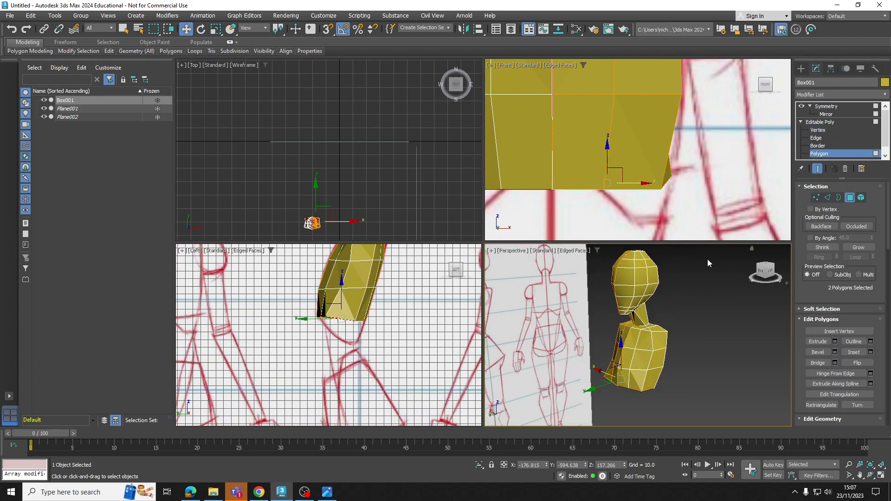
alt+middle_drag(614, 386, 616, 334)
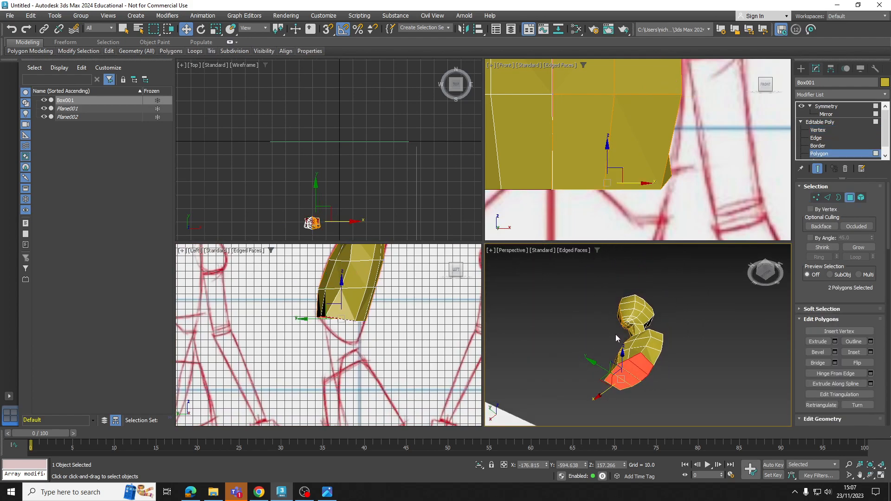
click(817, 342)
click(635, 362)
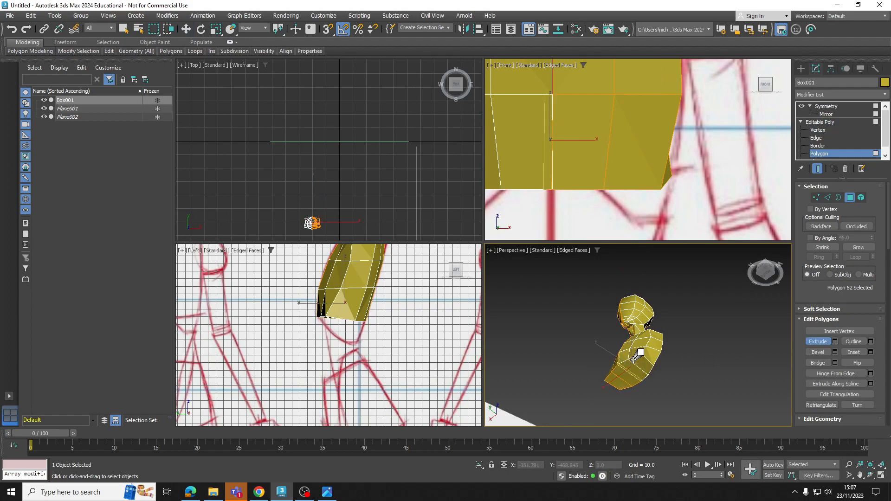
middle_drag(622, 383, 625, 377)
click(625, 376)
ctrl+click(631, 371)
drag(631, 371, 623, 274)
Extrude the bottom polygons once more from the waist down past line 3 to the hips
middle_drag(369, 351, 372, 297)
middle_drag(622, 378, 622, 378)
drag(622, 378, 625, 224)
Make the mesh see-through and move the front and back waist vertices onto the side reference's waist profile
click(825, 131)
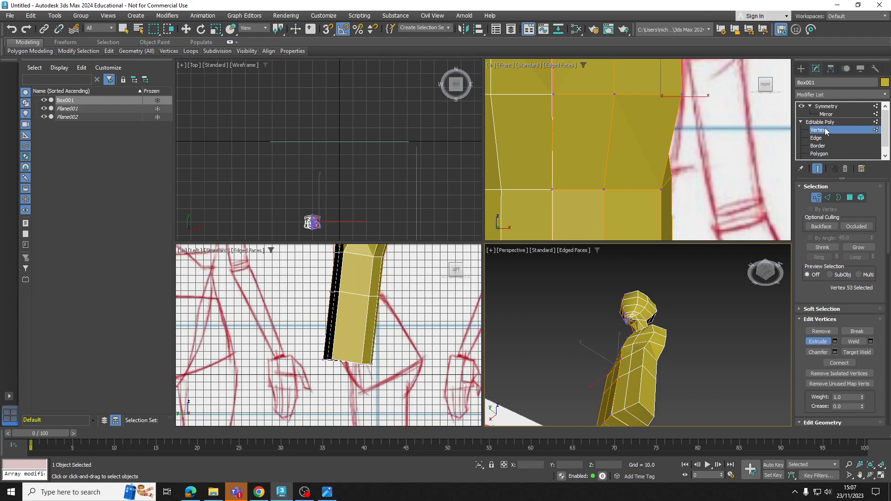
key(w)
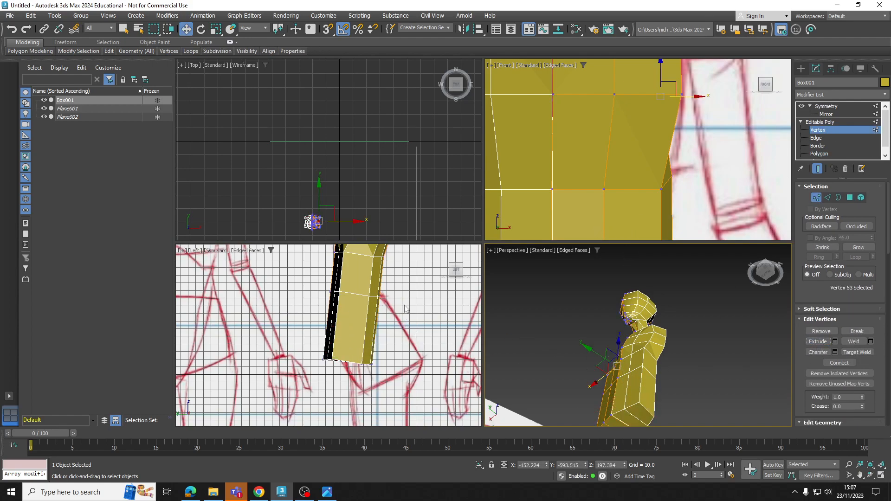
scroll(406, 309, up, 3)
key(alt+x)
scroll(363, 337, up, 2)
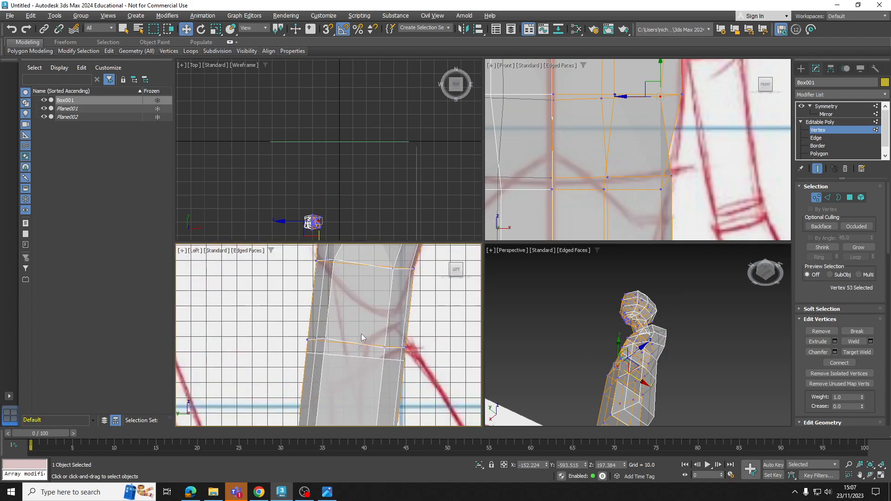
drag(350, 361, 367, 337)
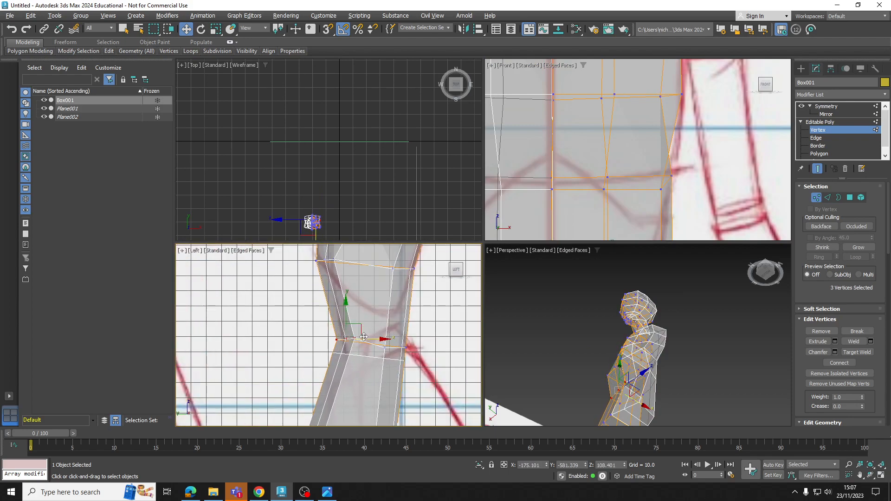
middle_drag(364, 337, 353, 317)
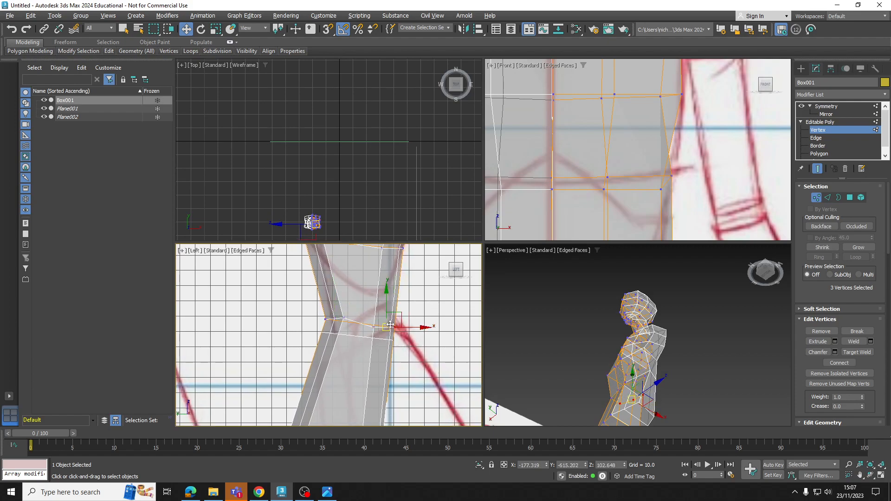
drag(400, 316, 401, 293)
Place the extrusion's bottom vertices at hip level and move the rear ones back to the side reference's buttock corner
middle_drag(401, 303, 415, 210)
mouse_move(414, 364)
mouse_down()
mouse_move(408, 342)
mouse_move(427, 341)
mouse_up()
middle_drag(472, 301, 427, 339)
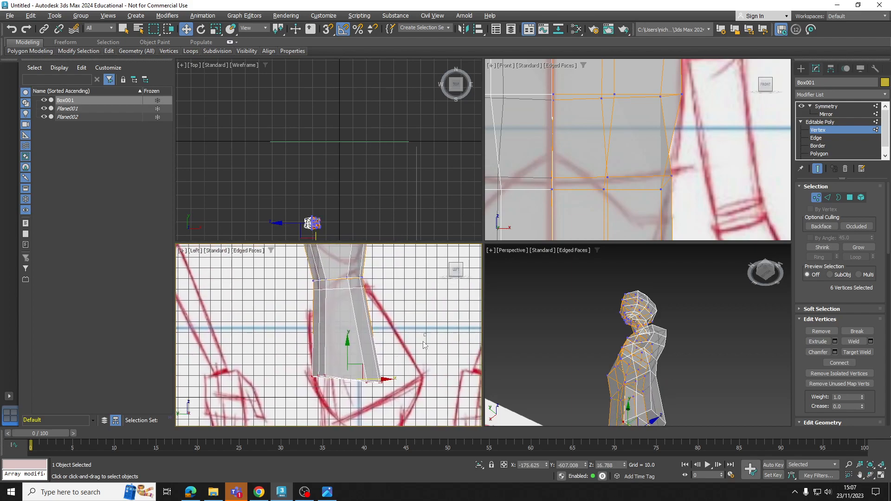
drag(391, 376, 432, 366)
scroll(377, 339, down, 4)
mouse_move(392, 369)
middle_down()
mouse_move(389, 353)
mouse_move(389, 372)
middle_up()
mouse_move(383, 328)
middle_down()
mouse_move(377, 344)
mouse_move(381, 310)
middle_up()
Connect the six vertical edges between the waist and the hips with a new horizontal loop
click(815, 138)
scroll(361, 316, up, 4)
drag(424, 324, 300, 336)
click(853, 373)
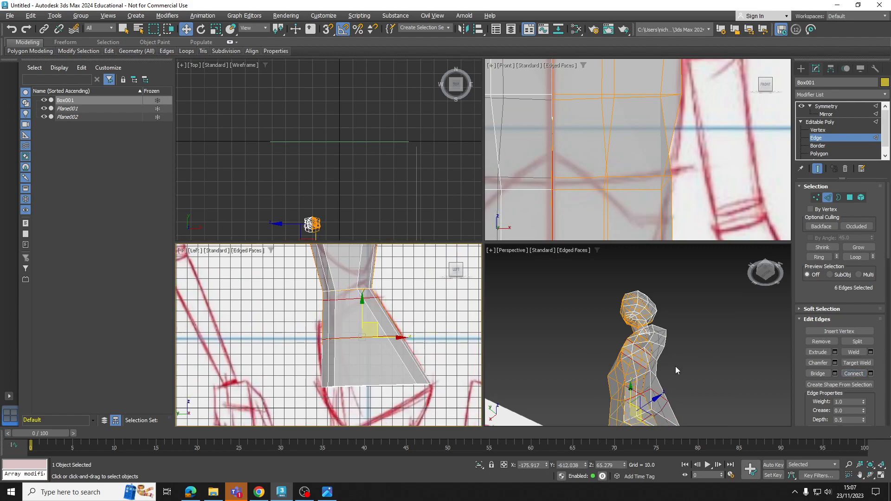
Move the new pelvis loop's front vertices about 3.2 units forward and fit its back vertices to the side reference
middle_drag(403, 354, 394, 349)
click(818, 130)
scroll(331, 337, up, 3)
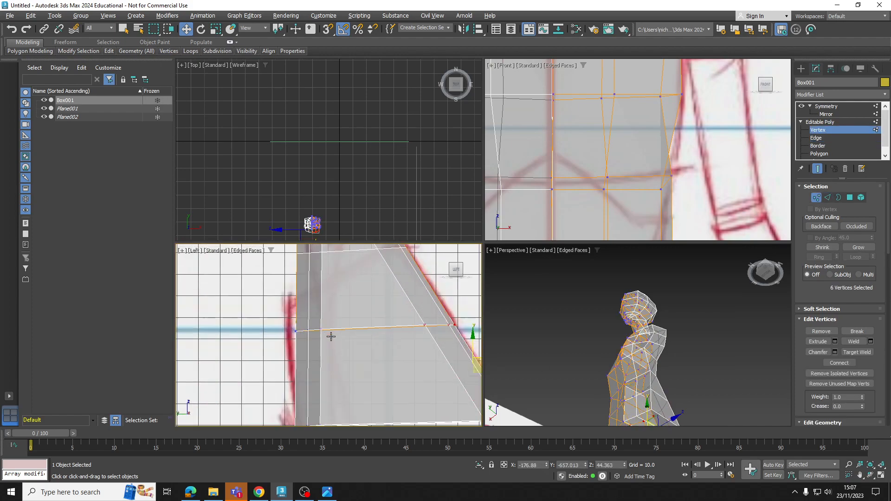
drag(309, 337, 311, 336)
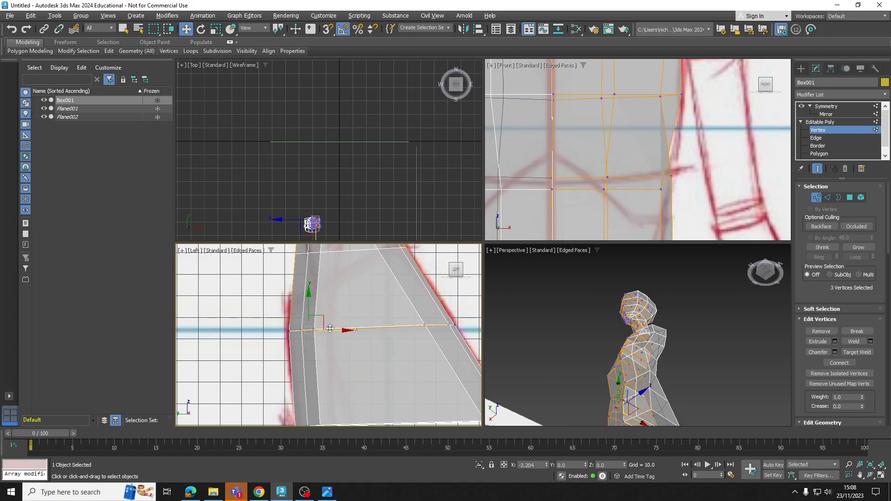
middle_drag(400, 343, 316, 349)
drag(403, 353, 402, 333)
scroll(401, 333, down, 5)
middle_drag(387, 292, 386, 356)
middle_drag(642, 185, 683, 119)
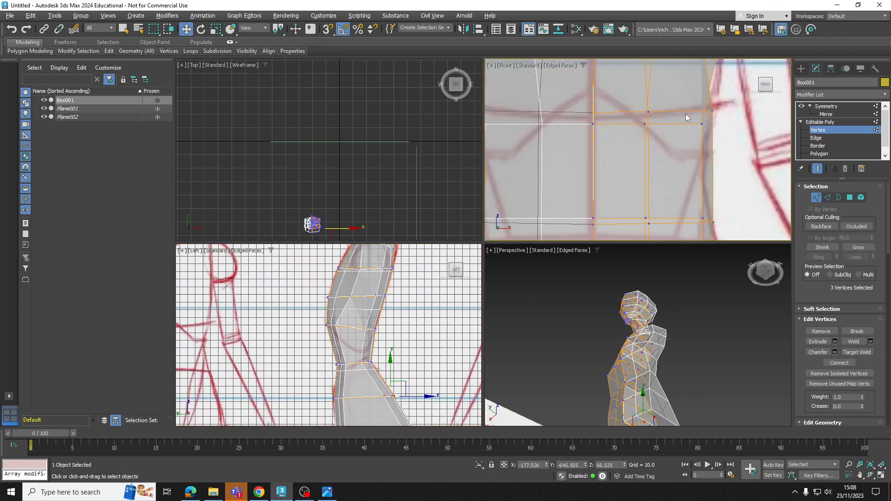
Move the outer vertices of the pelvis loop and the bottom hip row outward to match the front reference's hip outline
scroll(683, 122, down, 6)
scroll(676, 132, up, 4)
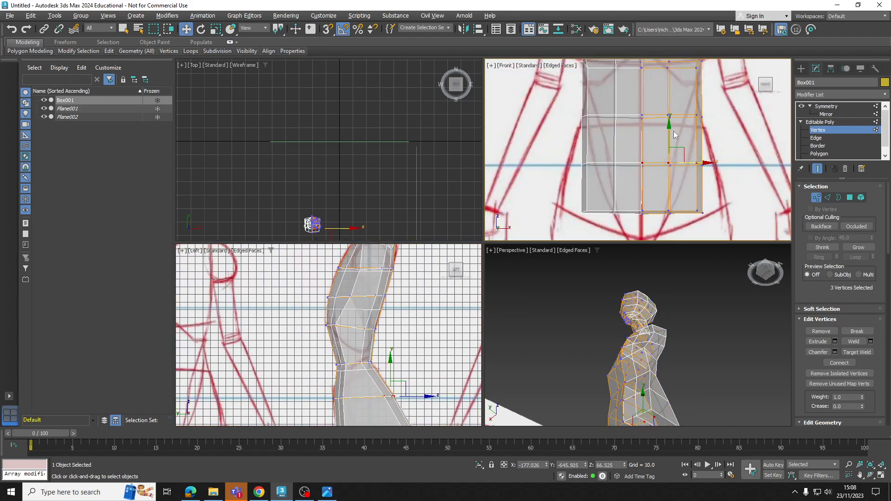
drag(715, 177, 729, 164)
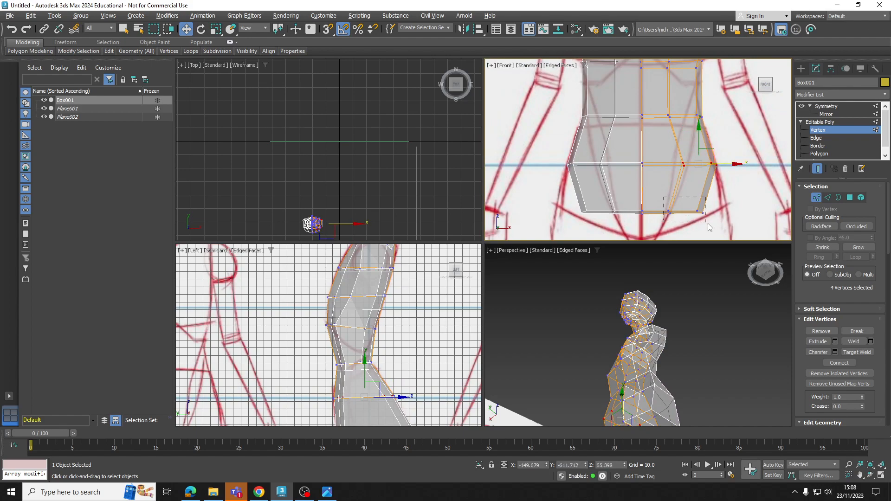
drag(711, 215, 736, 210)
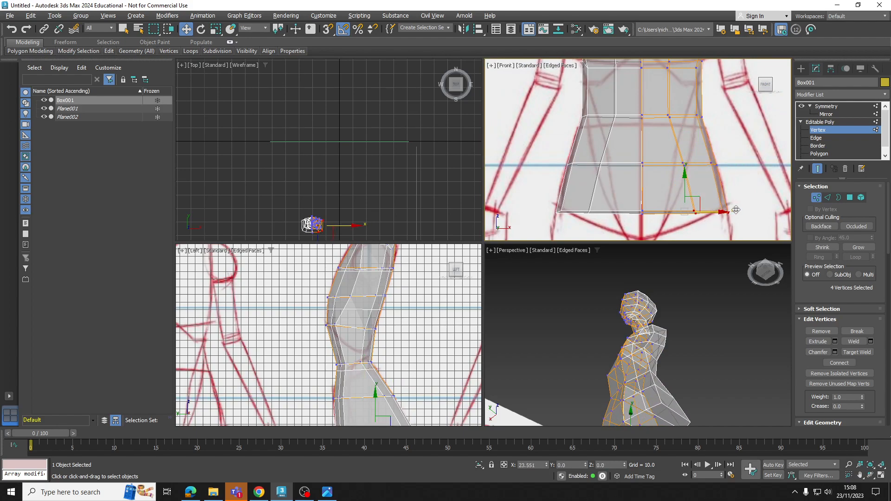
Turn off the mesh's see-through display and switch to edge editing
middle_drag(675, 96, 665, 162)
scroll(666, 150, down, 2)
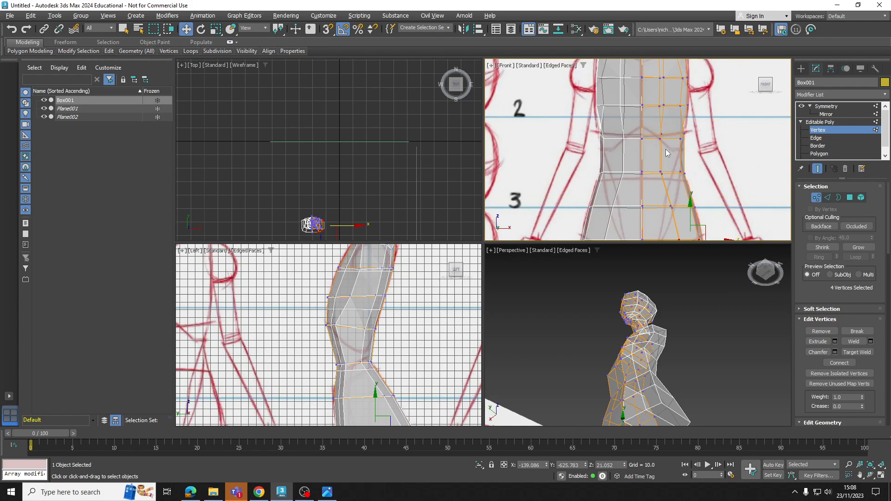
scroll(666, 145, down, 1)
scroll(658, 174, up, 2)
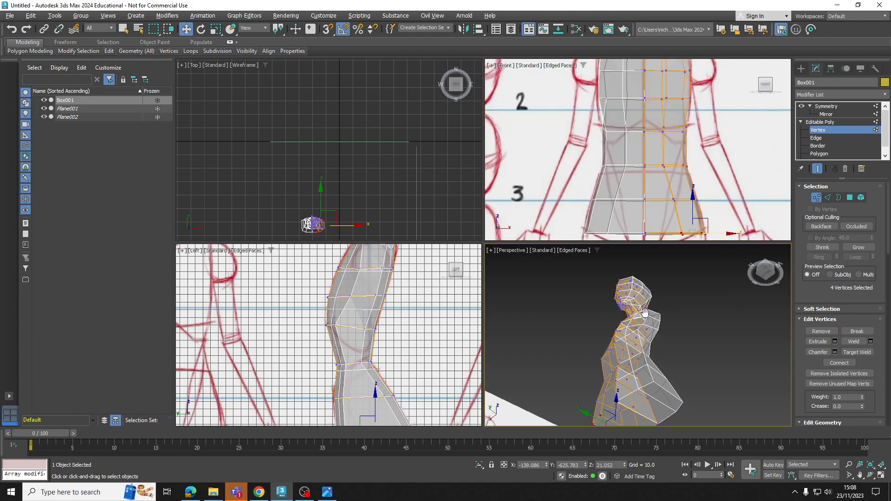
scroll(666, 357, up, 4)
key(alt+x)
middle_drag(666, 357, 589, 294)
click(638, 342)
scroll(661, 347, up, 2)
click(816, 138)
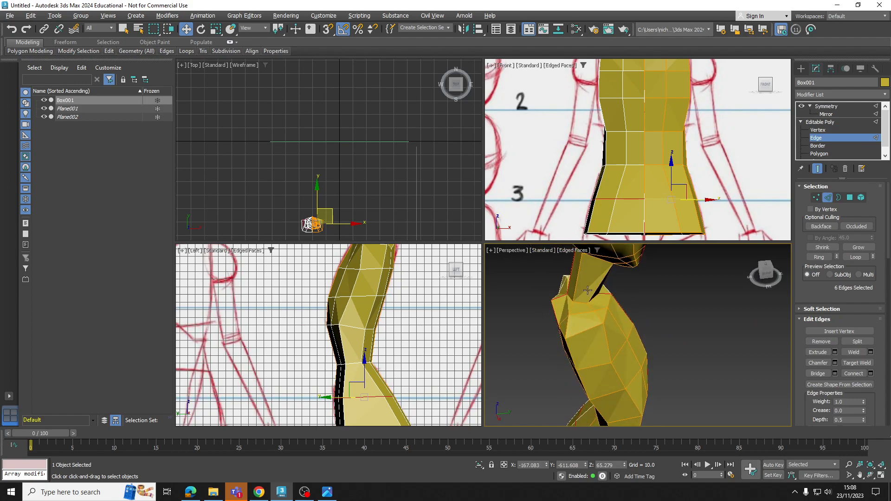
Select the horizontal edges down the torso's side from the shoulder to the hip base and connect them with a vertical loop
click(579, 306)
ctrl+click(578, 314)
ctrl+click(586, 330)
ctrl+click(597, 367)
middle_drag(603, 371, 627, 251)
ctrl+click(629, 277)
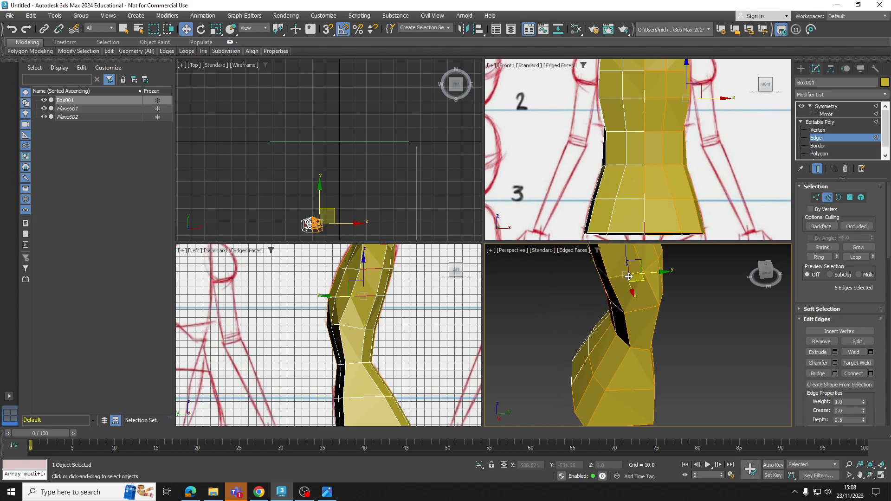
double_click(641, 348)
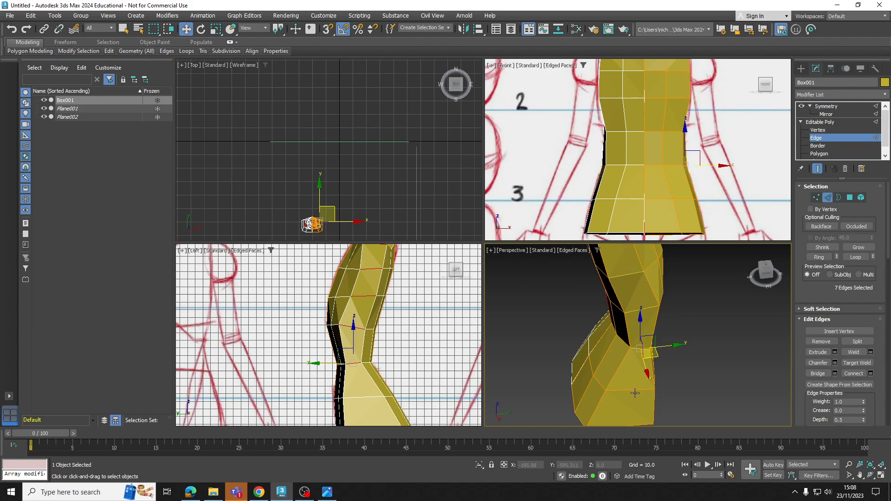
middle_drag(635, 396, 636, 325)
alt+middle_drag(636, 325, 636, 302)
ctrl+click(629, 353)
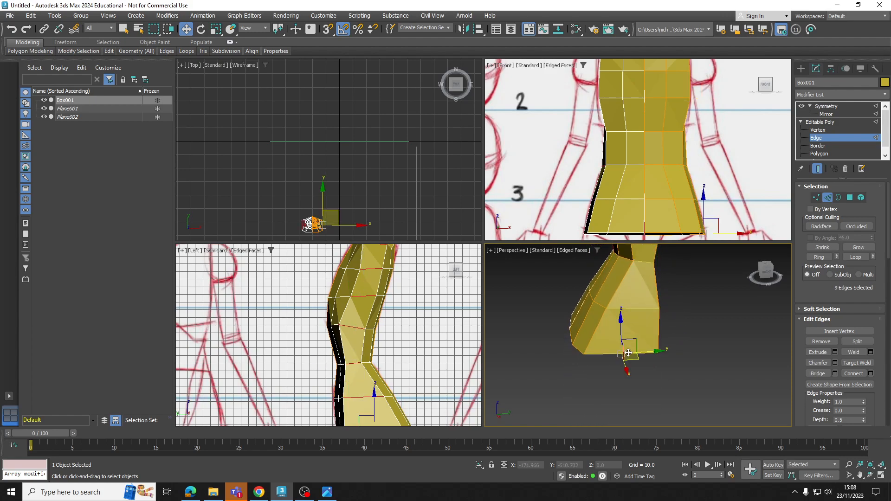
click(849, 375)
Switch to vertex editing and pull the torso's rear corner vertices inward along X to round its back beside the new side loop
middle_drag(674, 271, 644, 349)
scroll(663, 339, down, 3)
click(818, 130)
scroll(725, 270, up, 6)
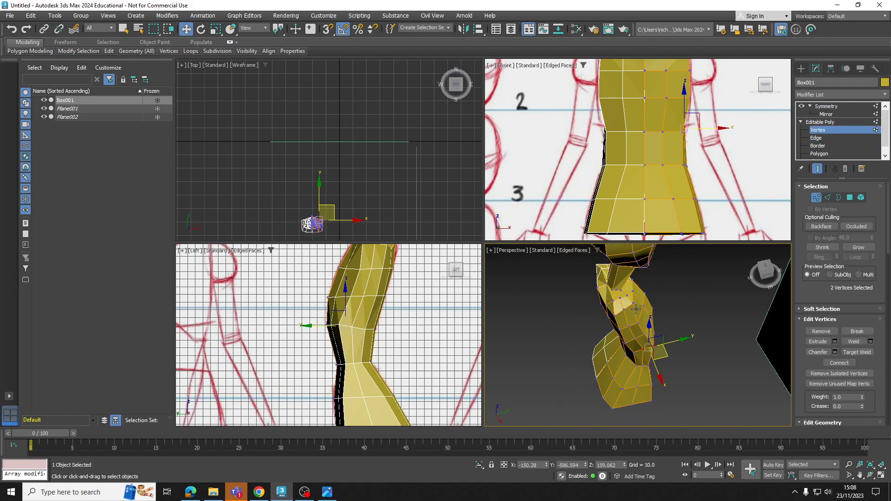
alt+middle_drag(726, 270, 675, 297)
click(674, 293)
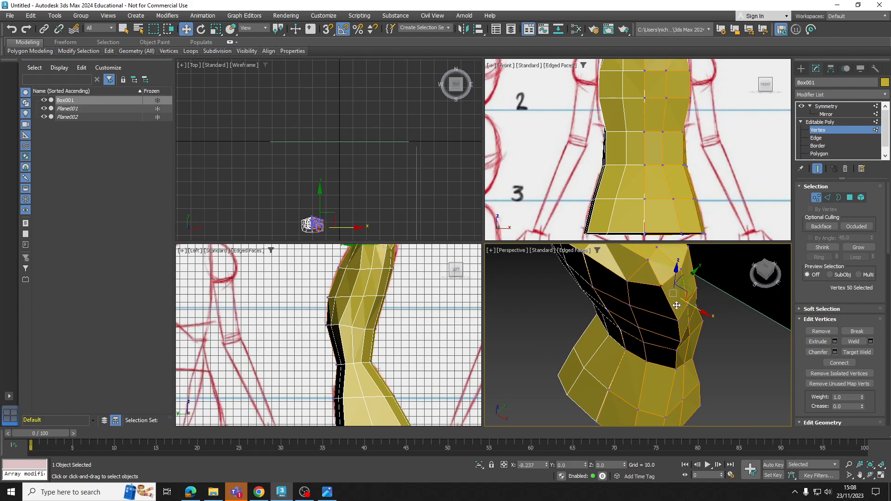
drag(695, 333, 688, 380)
click(681, 341)
click(676, 351)
click(674, 370)
alt+middle_drag(688, 379, 630, 358)
drag(691, 367, 690, 366)
alt+middle_drag(690, 367, 617, 334)
Pull the front corner vertices inward along X, about 10 units at the ribs and 13 at the waist, continuing at the pelvis
click(660, 300)
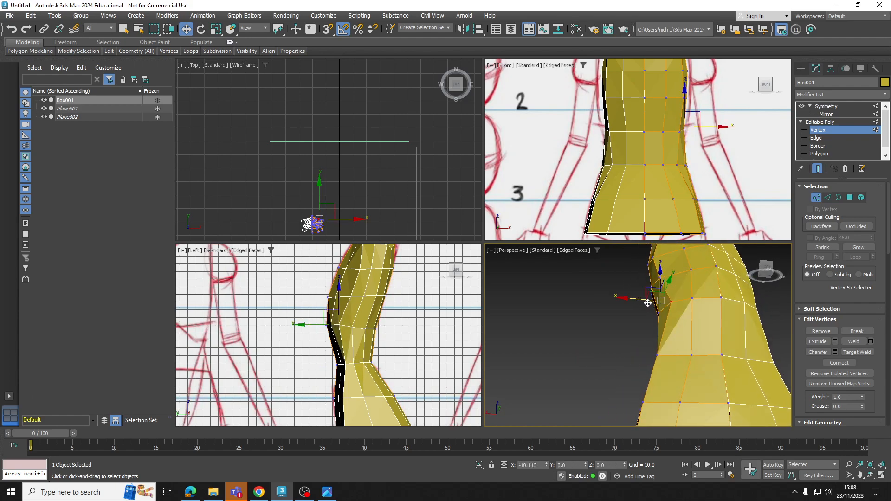
click(664, 356)
drag(645, 357, 649, 359)
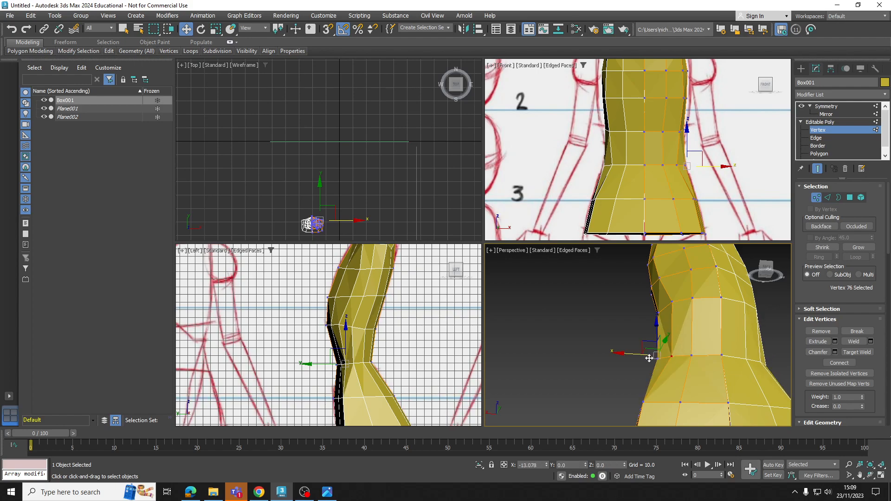
click(643, 402)
drag(618, 402, 633, 402)
Move the three rear waist vertices about 3.3 units backward to fit the side reference
alt+middle_drag(672, 375, 629, 280)
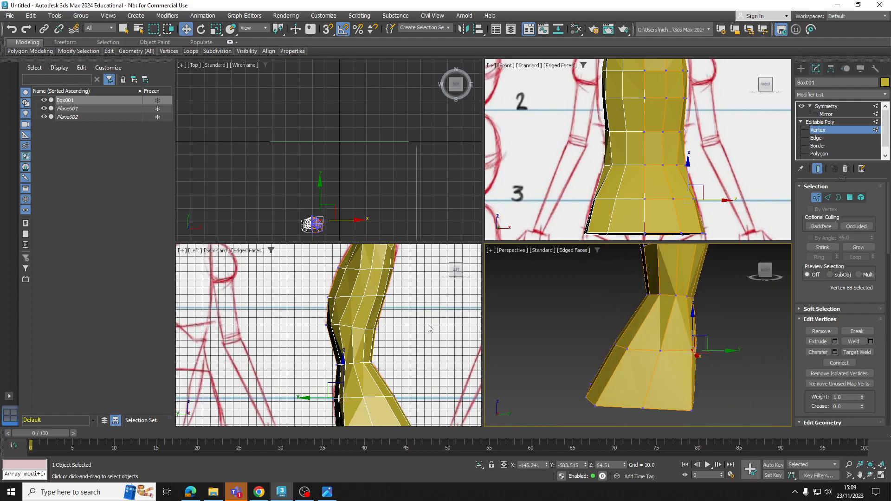
scroll(373, 356, up, 5)
drag(351, 358, 351, 356)
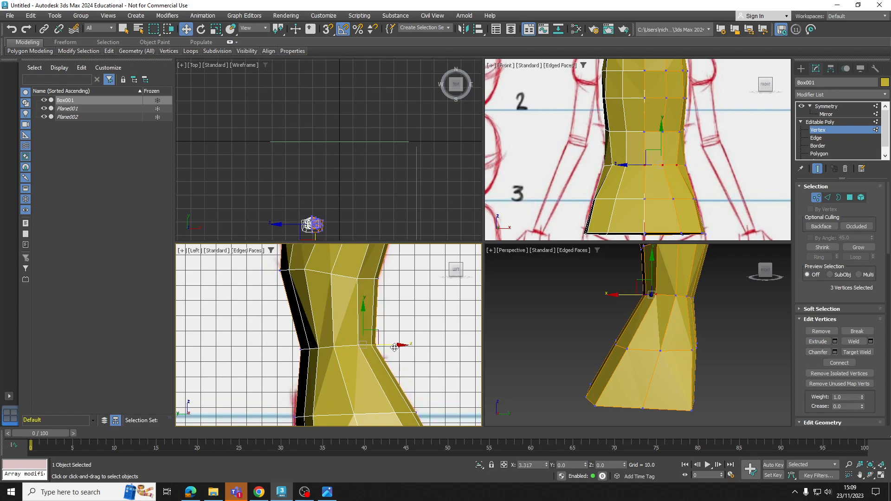
Move the outer torso vertices outward to the front reference's outline, about 5.7 units at the ribs and 7.3 at the shoulder
scroll(707, 174, down, 4)
scroll(669, 146, up, 5)
scroll(672, 147, up, 2)
drag(700, 149, 708, 151)
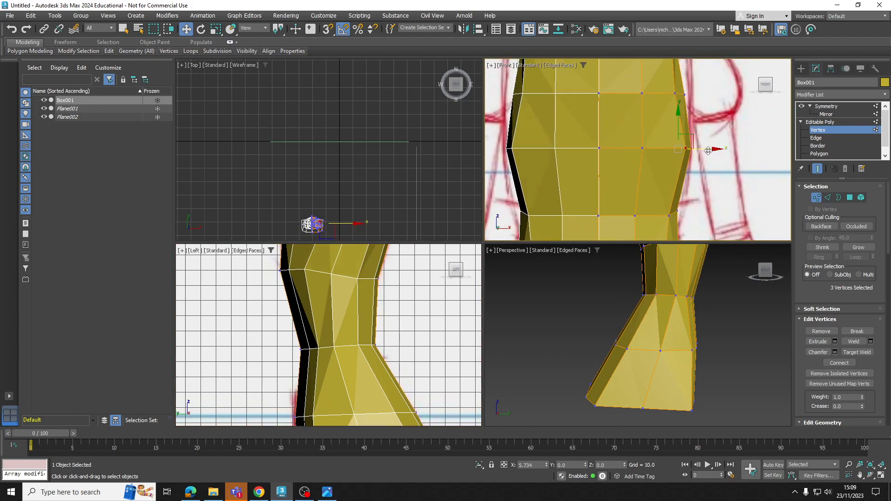
drag(692, 213, 696, 211)
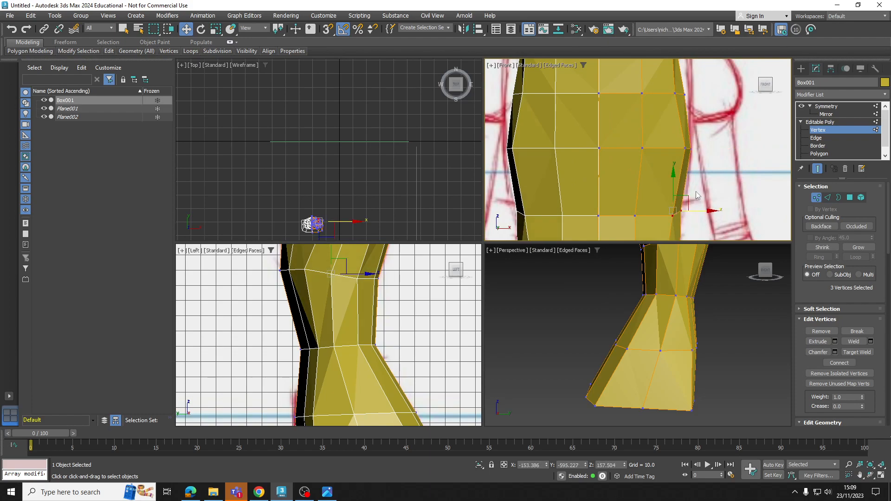
middle_drag(718, 89, 716, 151)
drag(664, 166, 663, 167)
drag(697, 157, 704, 157)
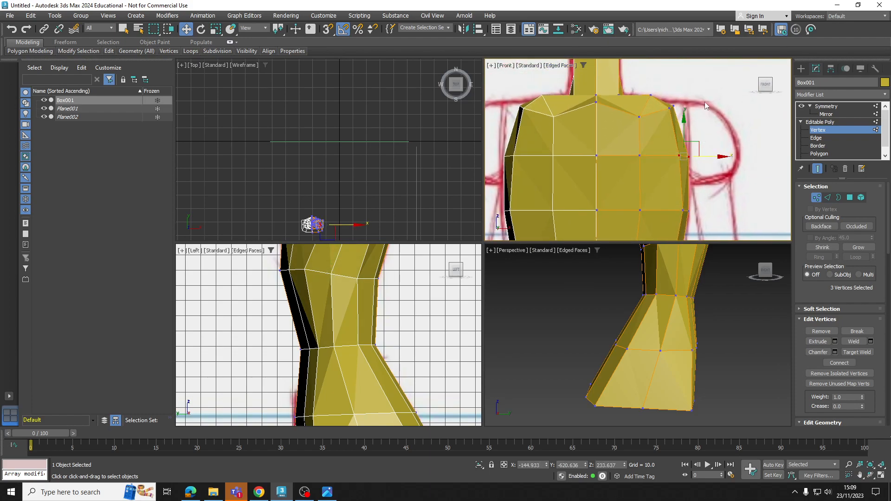
drag(694, 107, 700, 108)
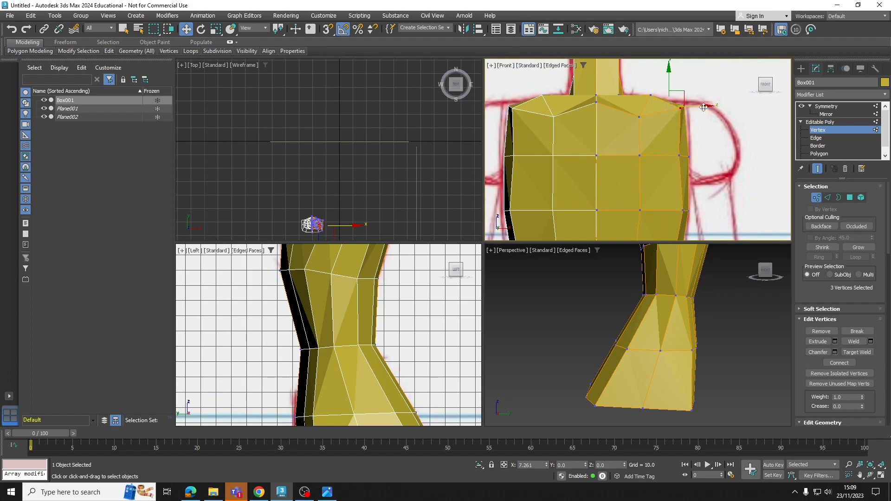
Hide the reference planes Plane001 and Plane002 and maximize the perspective view of the body
scroll(631, 124, down, 5)
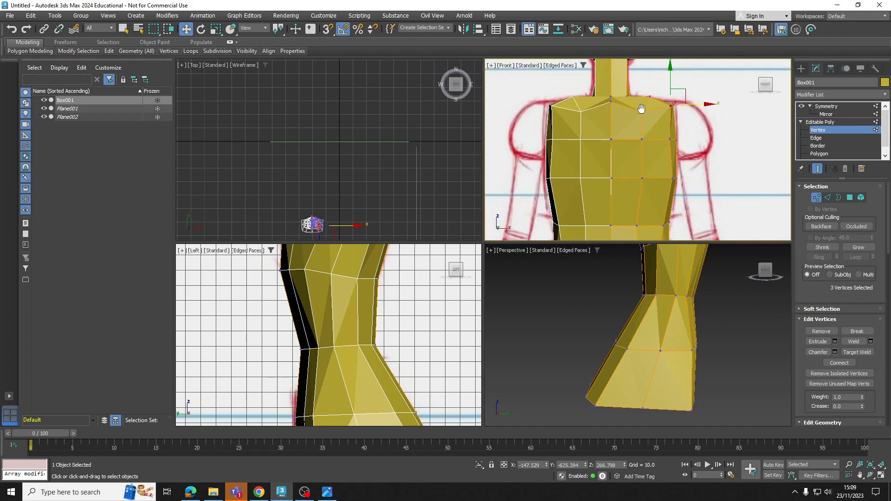
middle_drag(672, 296, 745, 346)
scroll(655, 303, down, 4)
scroll(666, 319, down, 2)
mouse_move(699, 324)
middle_down()
mouse_move(711, 326)
mouse_move(639, 312)
mouse_move(742, 310)
mouse_move(756, 338)
mouse_move(658, 319)
middle_up()
scroll(698, 320, down, 3)
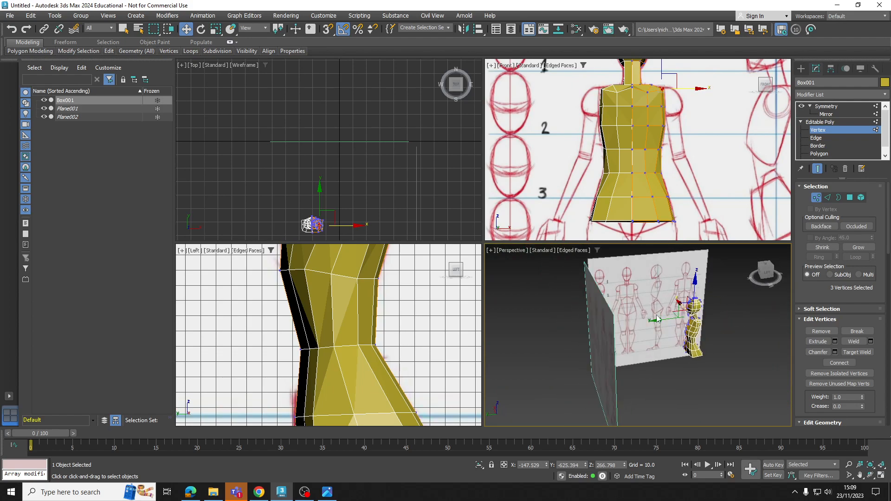
click(43, 109)
click(44, 116)
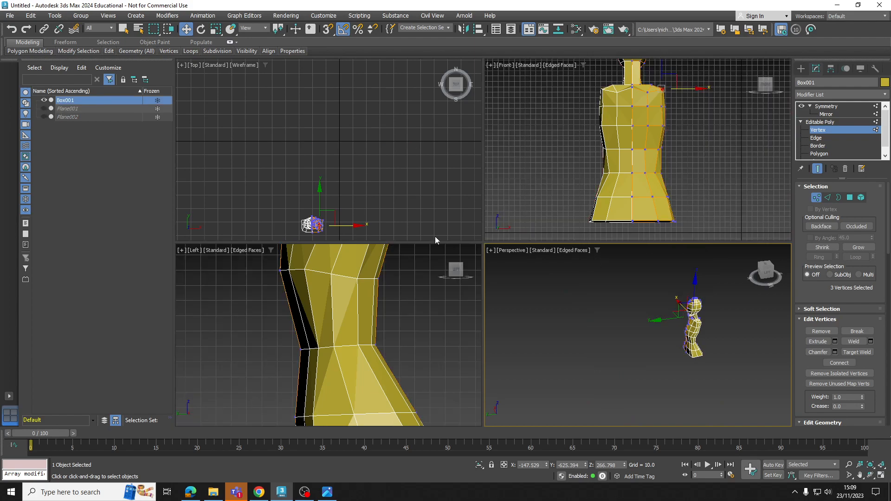
click(725, 366)
click(880, 476)
Shape the hips by moving the bottom front corner vertex back about 11.5 units and raising two rear pelvis vertices about 8 units
scroll(650, 285, up, 5)
alt+middle_drag(521, 203, 643, 277)
scroll(499, 329, up, 3)
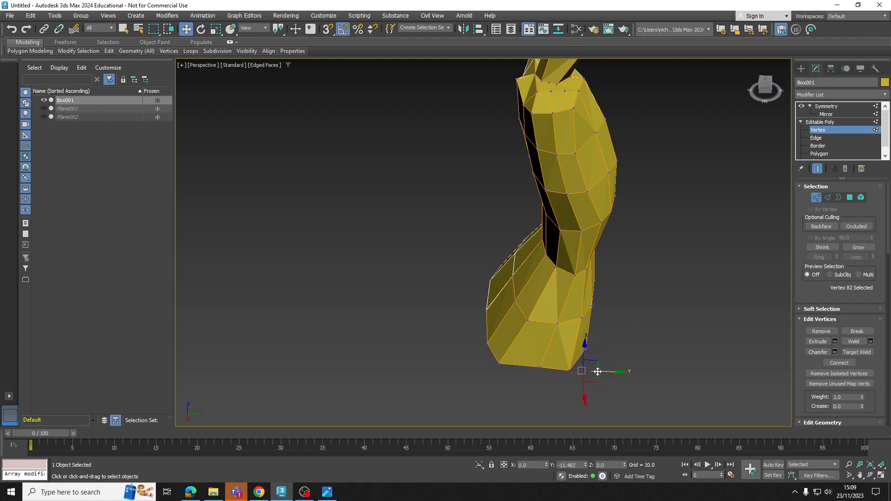
alt+middle_drag(505, 230, 506, 194)
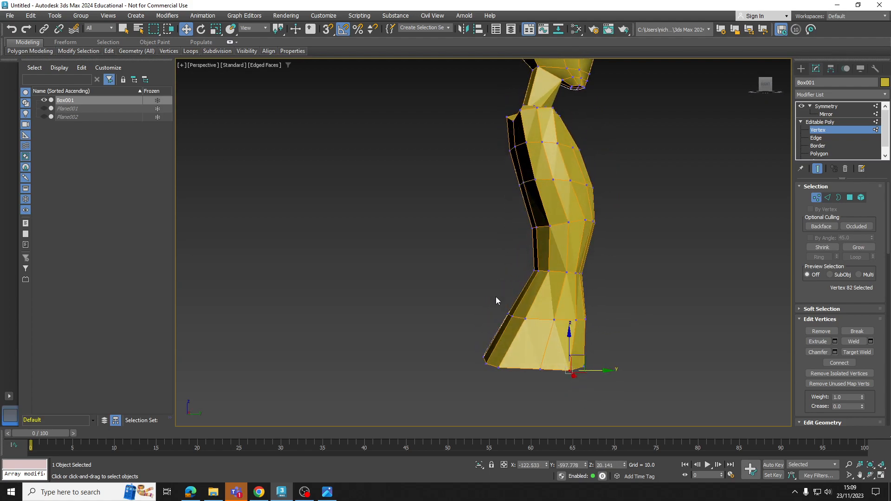
alt+middle_drag(494, 277, 490, 302)
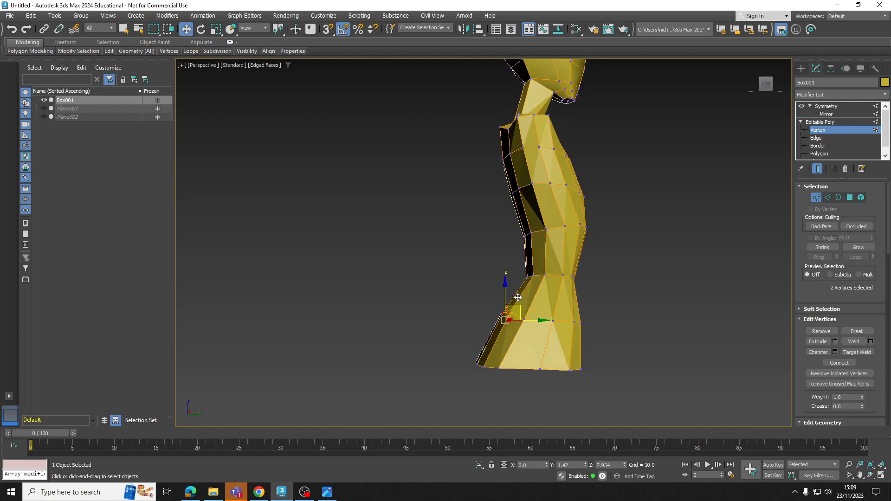
Nudge two vertices on the upper back to smooth its surface
alt+middle_drag(518, 297, 647, 302)
scroll(487, 260, up, 3)
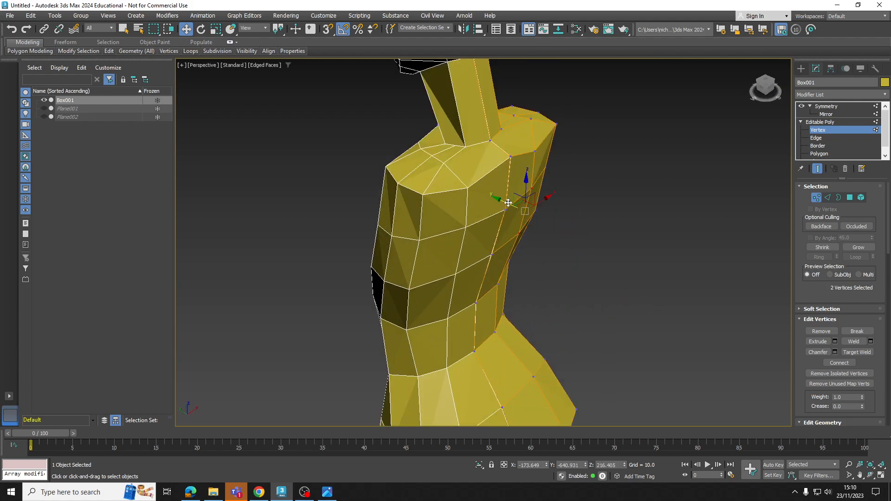
drag(508, 203, 514, 205)
Leave vertex editing and return to the Symmetry modifier to inspect the complete mirrored body
alt+middle_drag(509, 206, 810, 178)
click(820, 122)
scroll(717, 129, down, 3)
alt+middle_drag(716, 129, 553, 183)
click(826, 106)
mouse_move(704, 160)
alt+middle_down()
mouse_move(537, 231)
mouse_move(377, 221)
mouse_move(571, 246)
mouse_move(376, 230)
mouse_move(400, 210)
mouse_move(428, 164)
mouse_move(533, 184)
mouse_move(539, 134)
mouse_move(599, 208)
mouse_move(549, 207)
mouse_move(566, 279)
alt+middle_up()
scroll(534, 241, down, 2)
Unhide Plane001 and Plane002, deselect the body mesh and view it against both reference sheets
click(44, 109)
click(44, 117)
scroll(539, 134, down, 3)
scroll(600, 206, down, 3)
click(567, 280)
alt+middle_drag(594, 234, 555, 247)
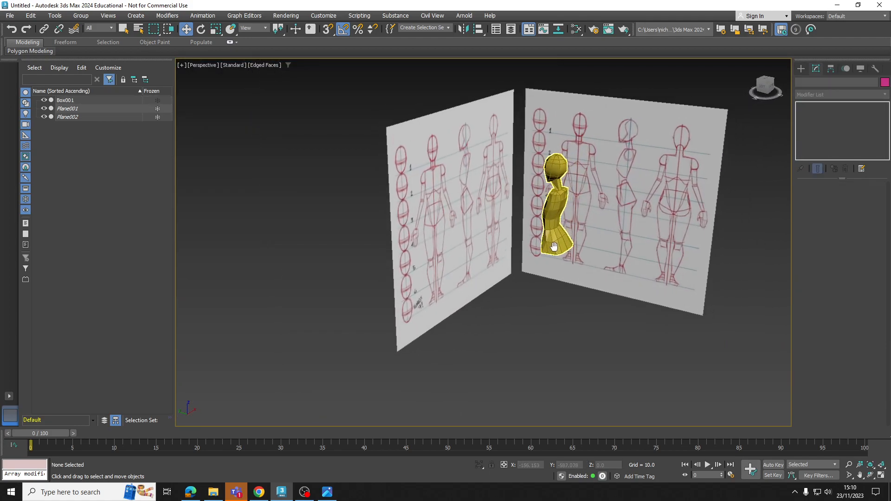
scroll(556, 246, up, 3)
middle_drag(575, 218, 556, 231)
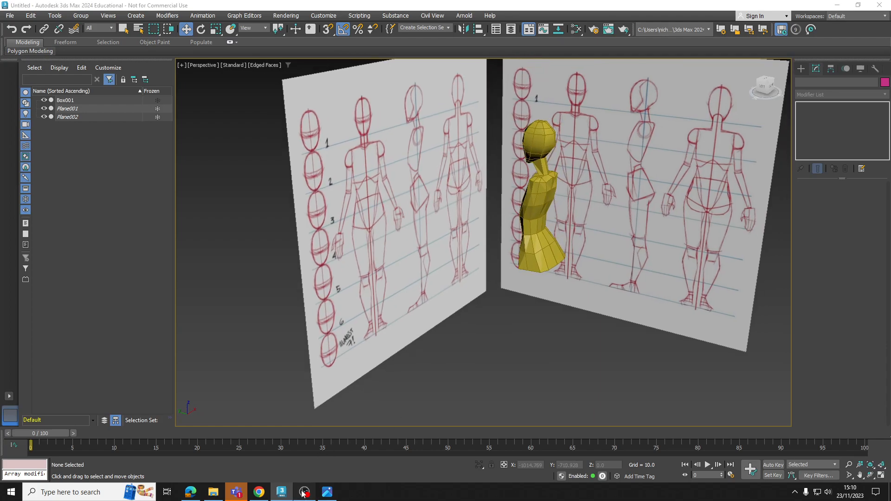